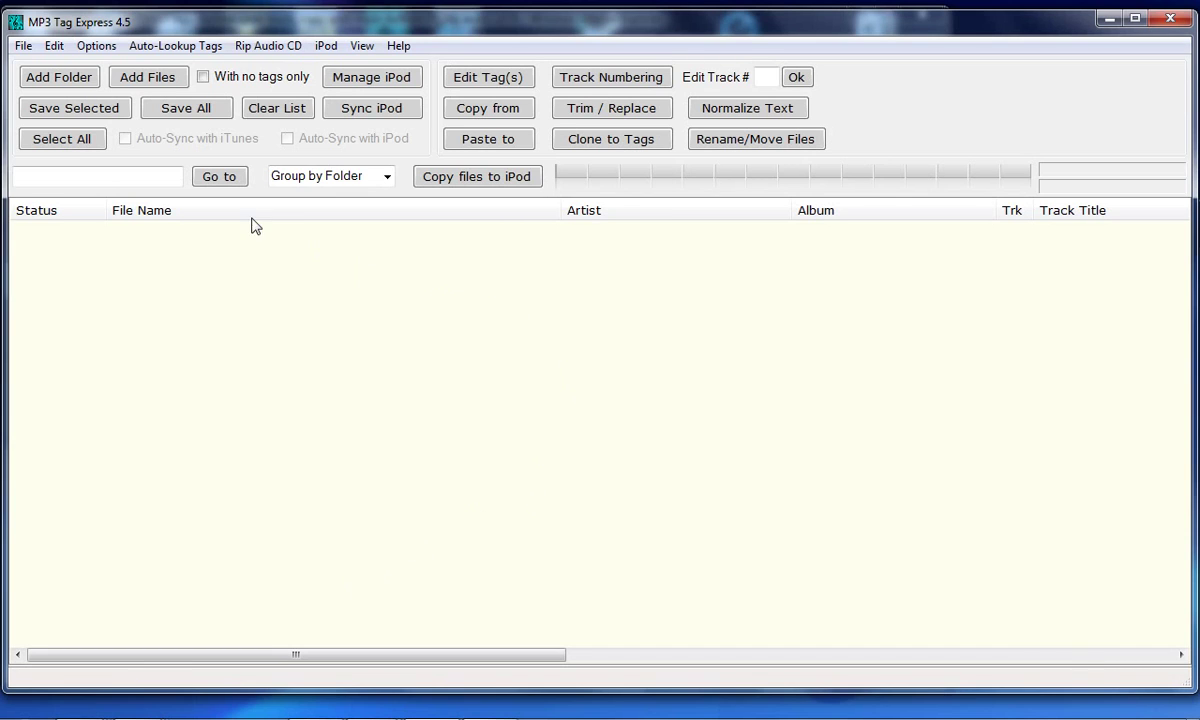
Add the Music folder from Acer (C:) so its 63 tracks load, grouped by album
click(73, 78)
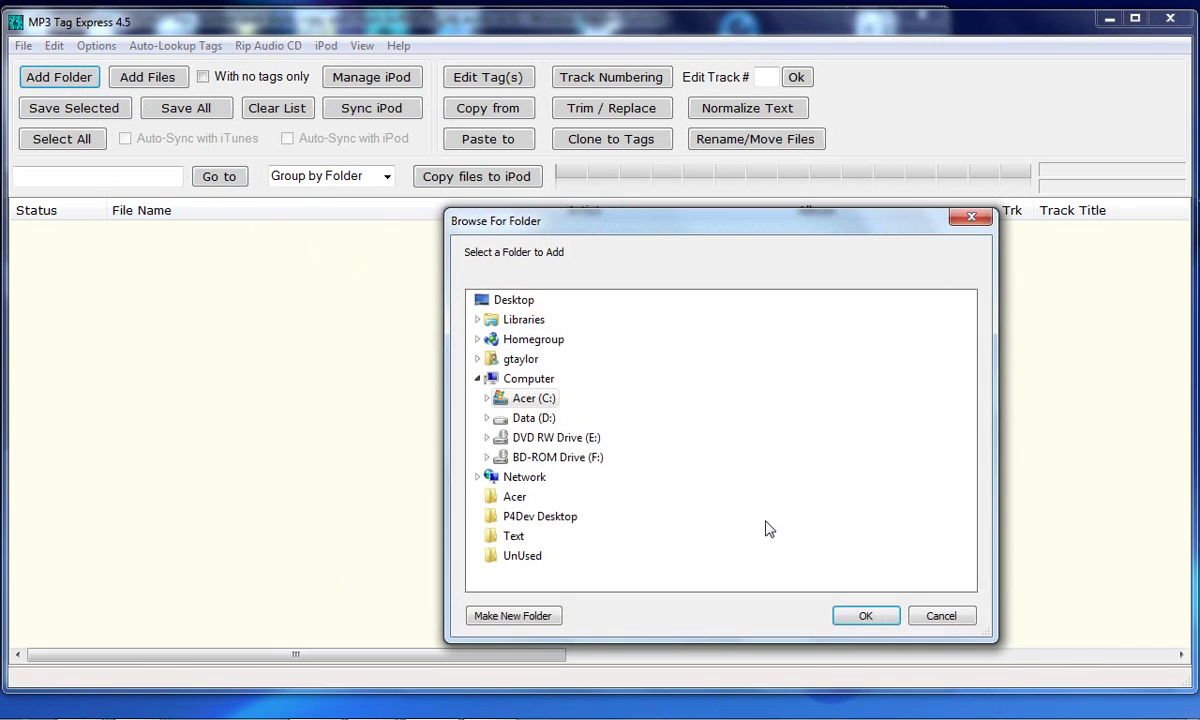
click(487, 398)
scroll(620, 457, down, 4)
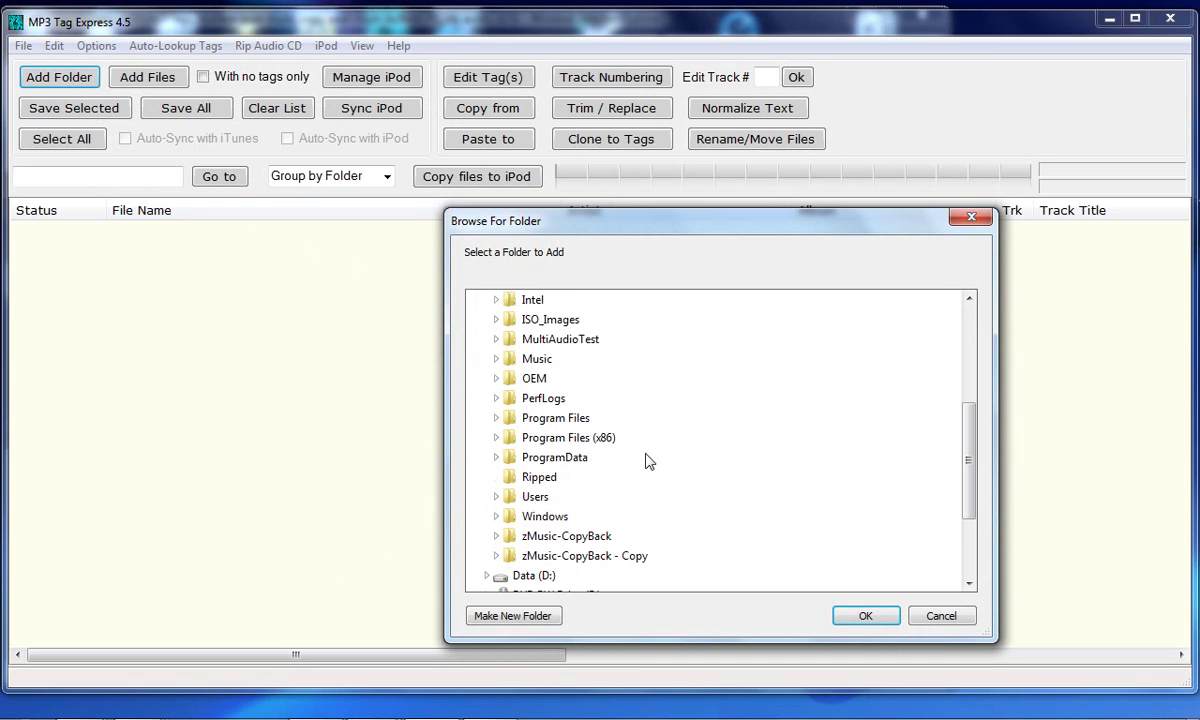
double_click(537, 362)
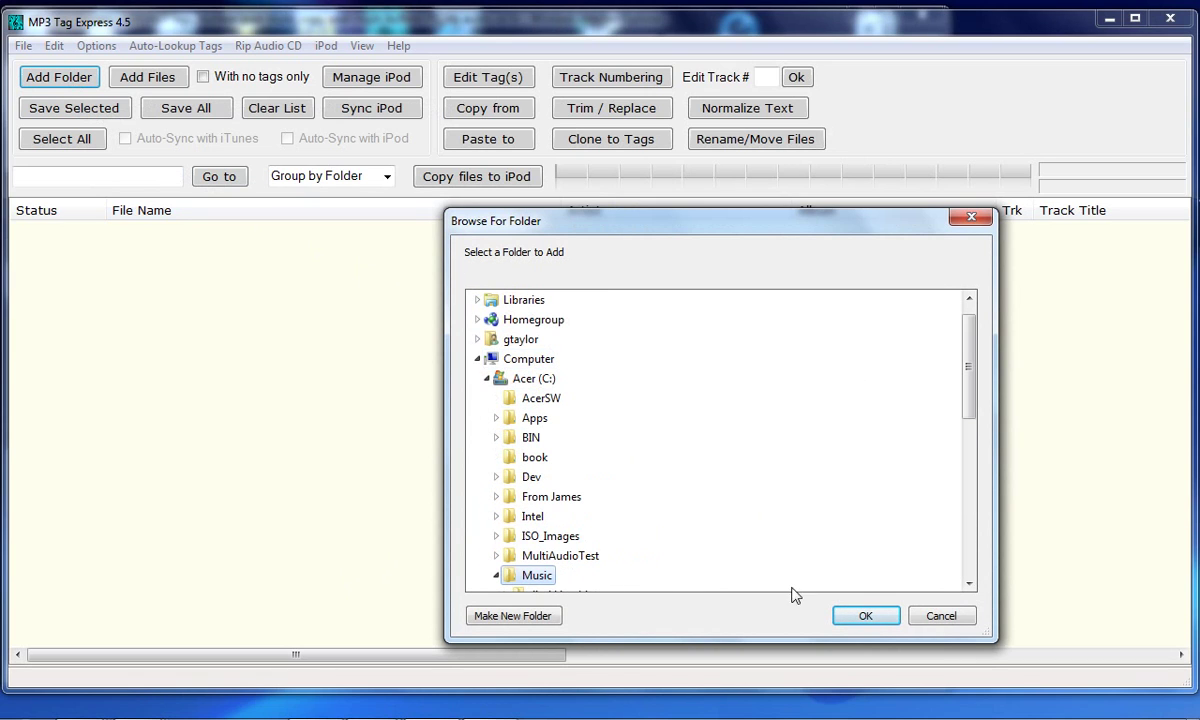
click(866, 617)
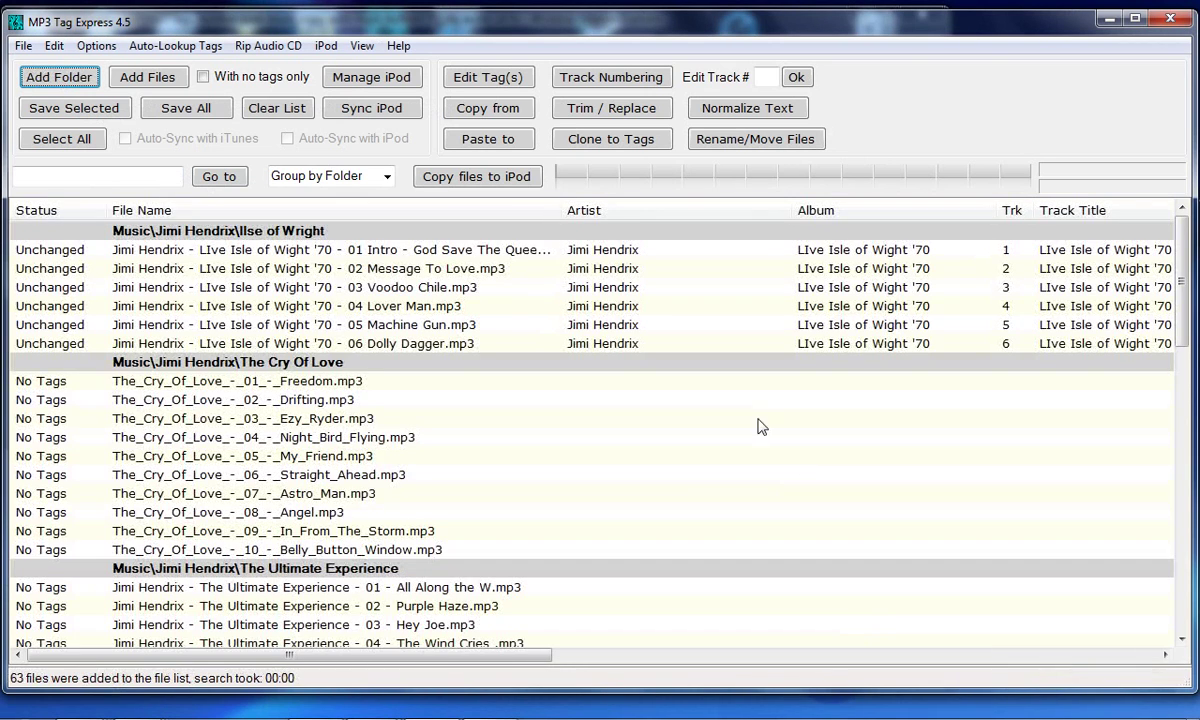
click(624, 255)
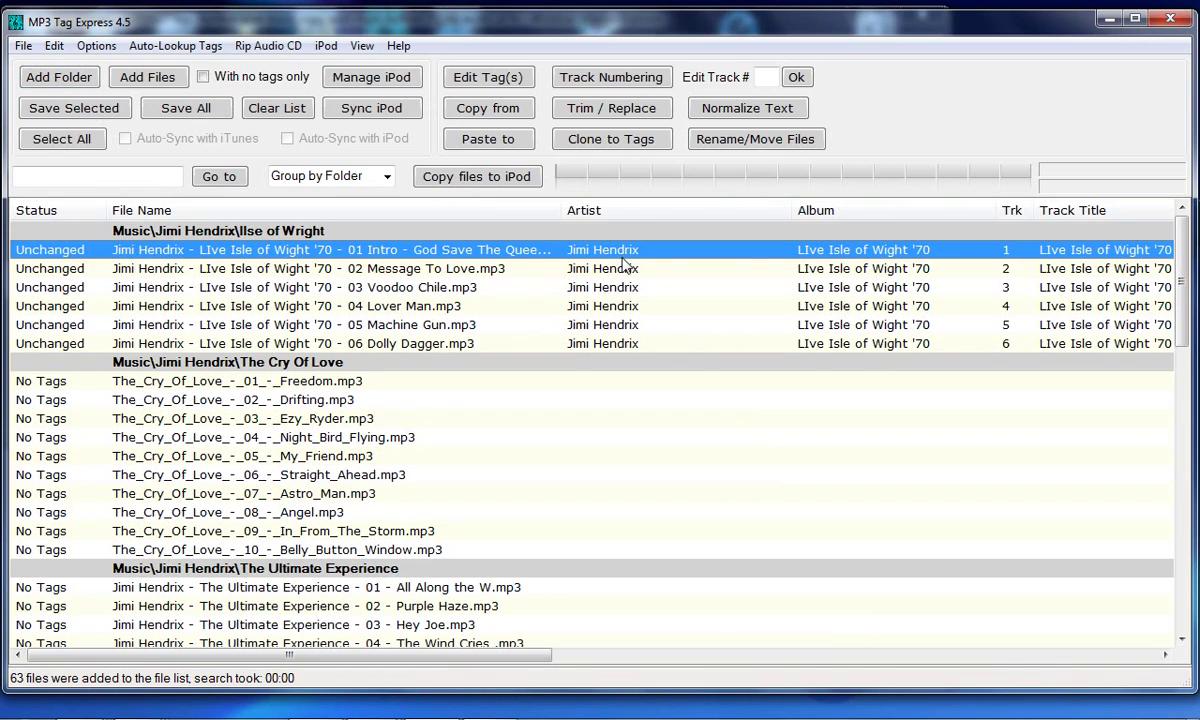
click(357, 382)
click(336, 248)
click(311, 384)
scroll(296, 430, down, 3)
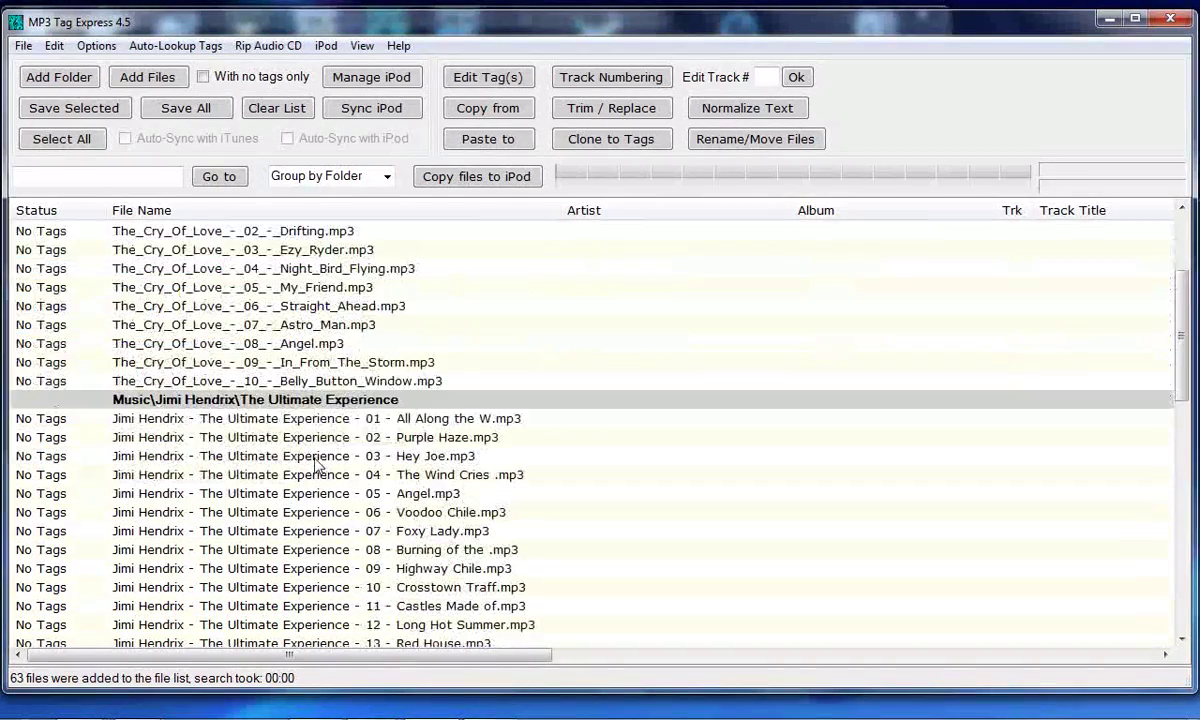
scroll(320, 468, down, 10)
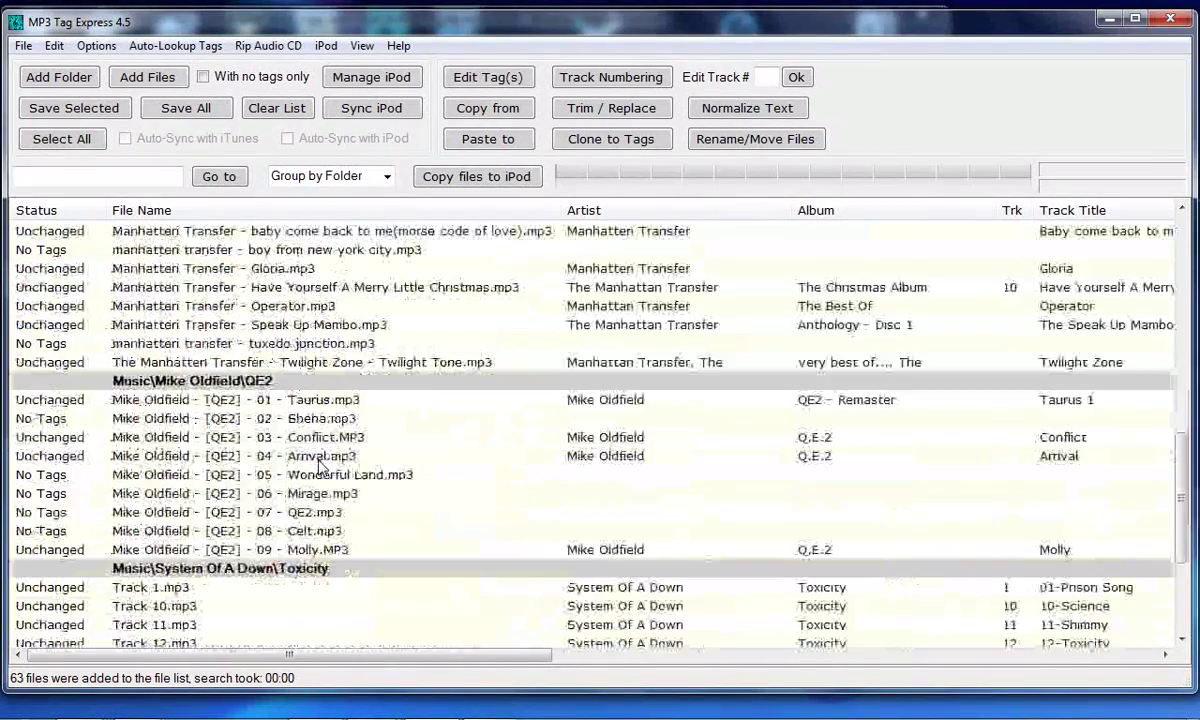
scroll(320, 468, up, 12)
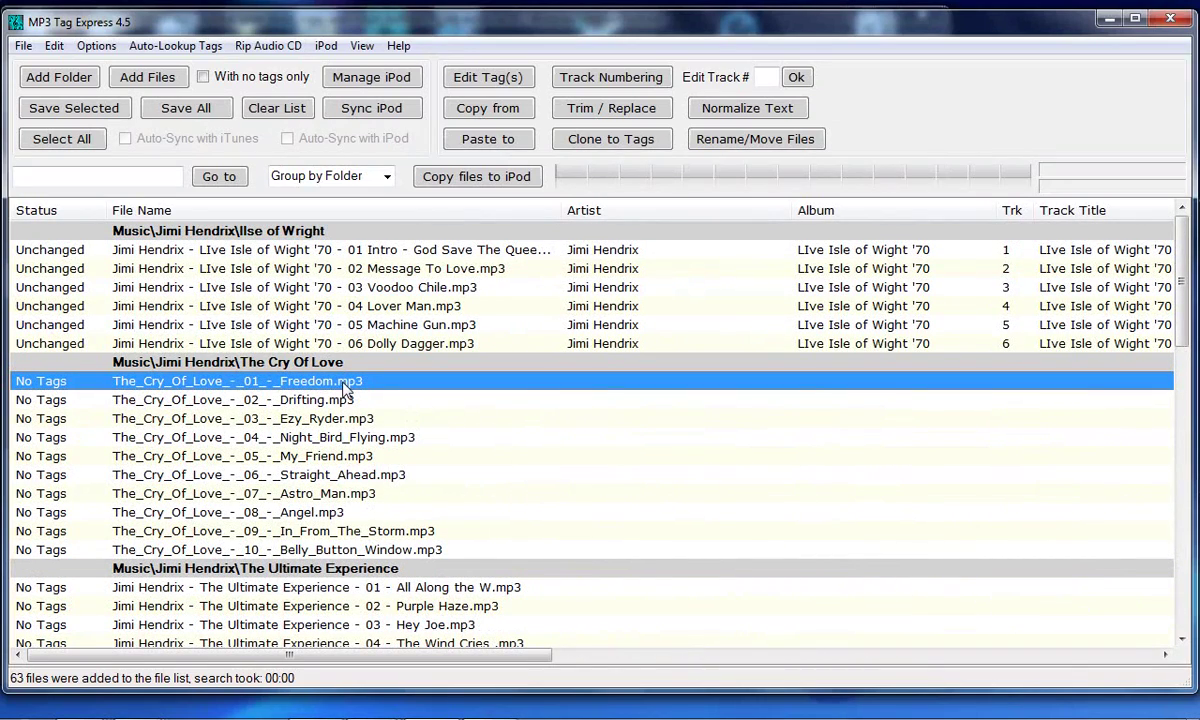
click(393, 245)
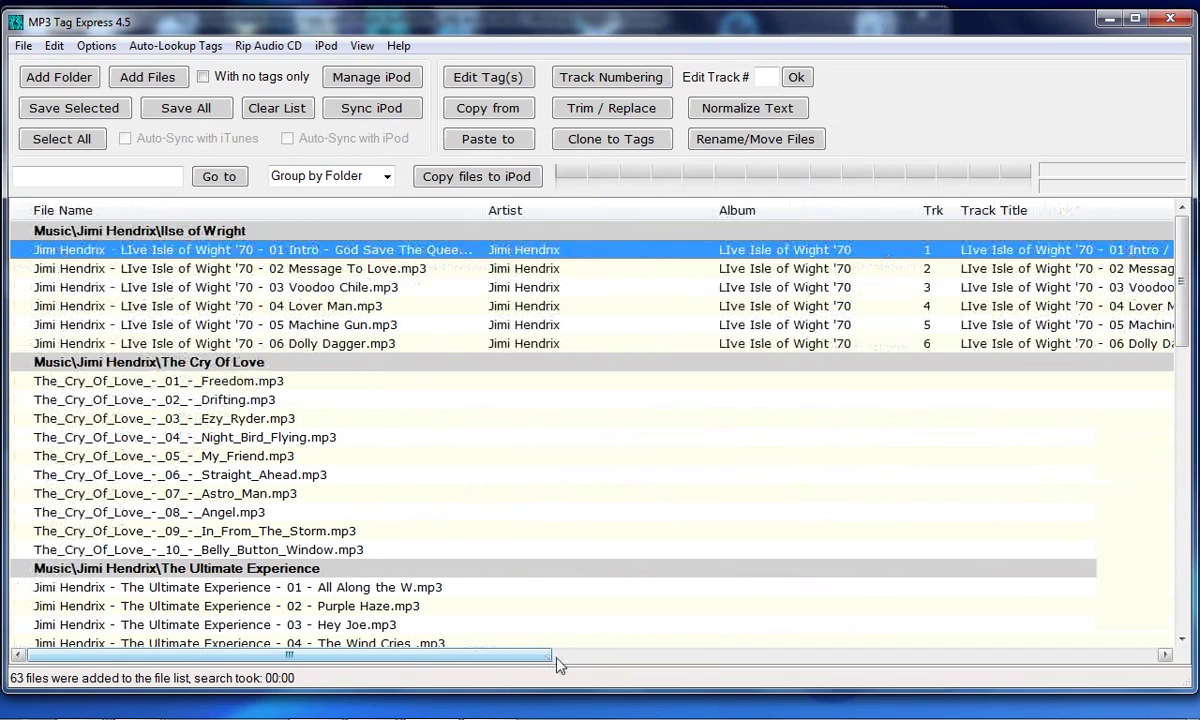
drag(507, 662, 473, 665)
Trim the album name from the six Isle of Wight track titles, leaving e.g. 03 Voodoo Chile
shift+click(584, 343)
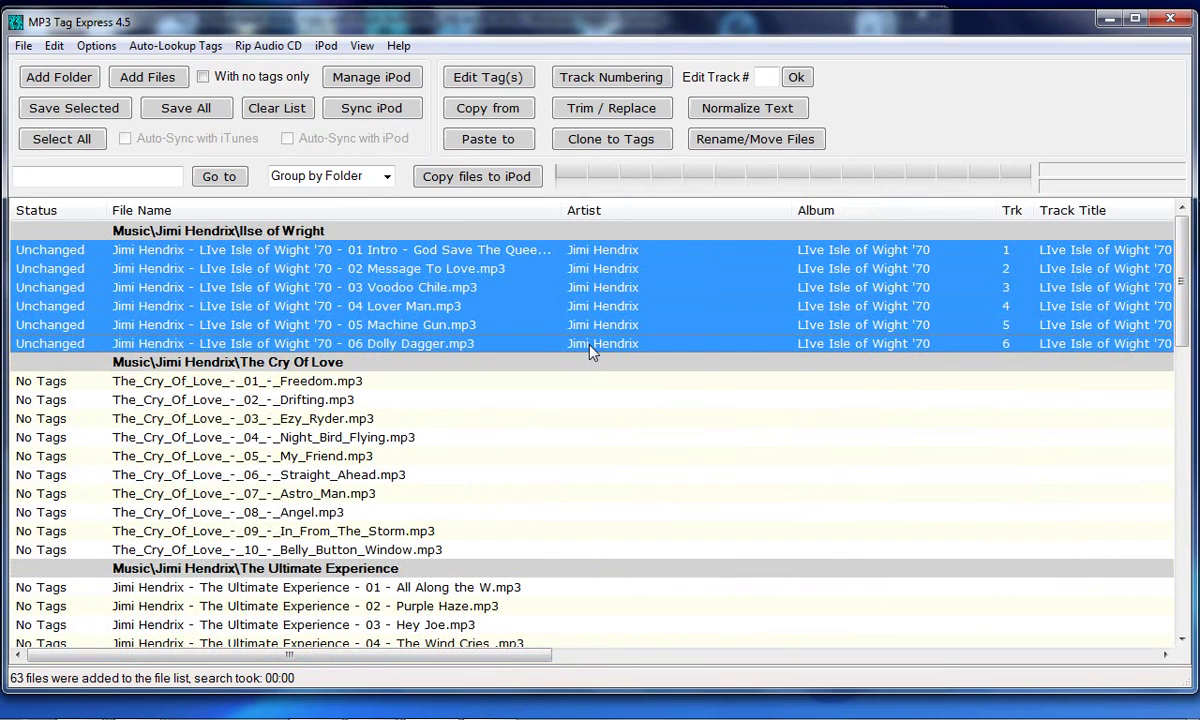
right_click(681, 272)
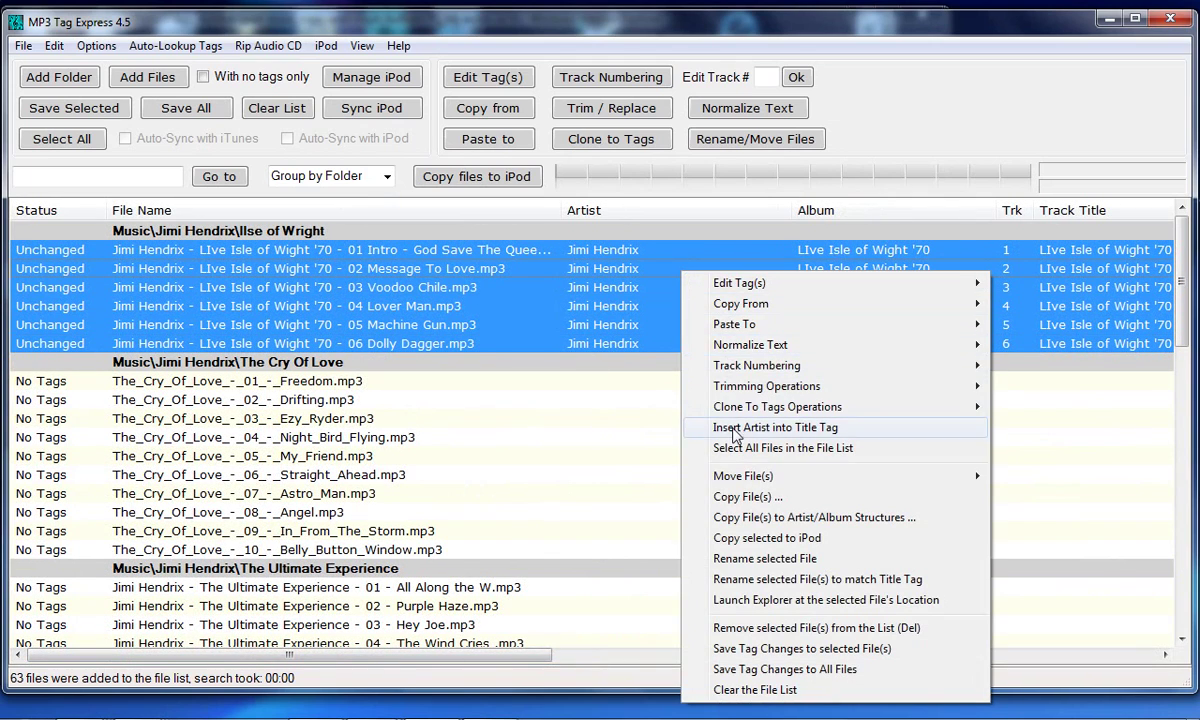
mouse_move(745, 392)
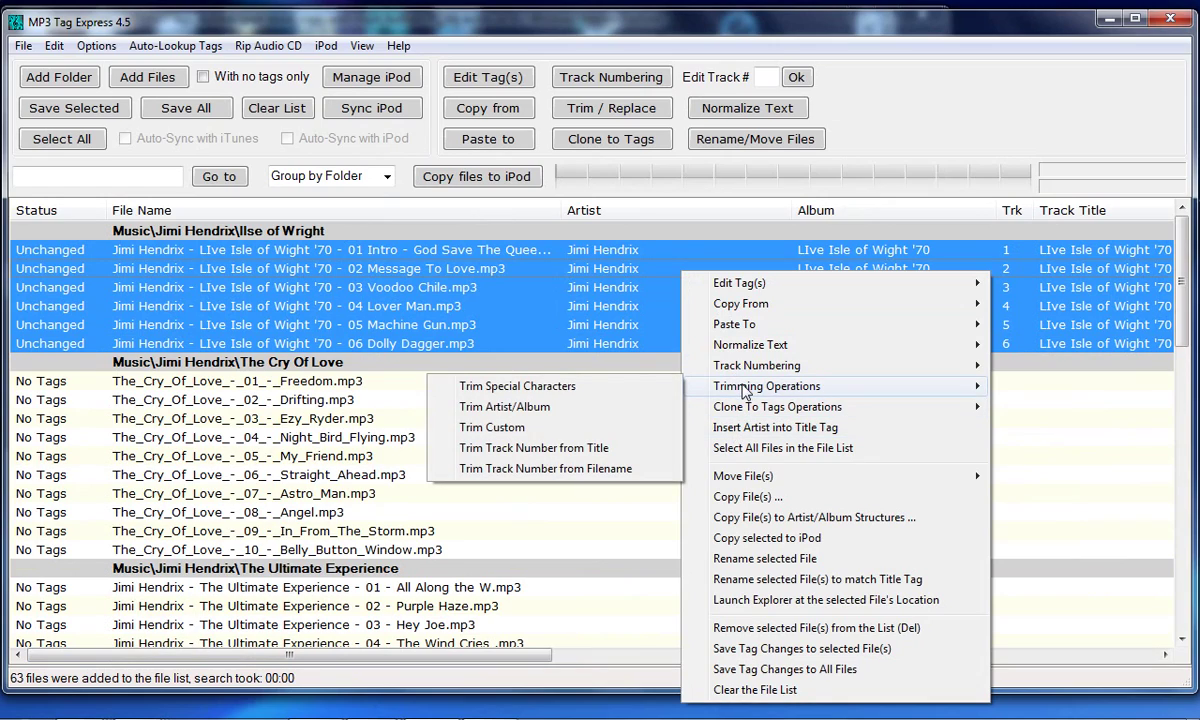
click(588, 408)
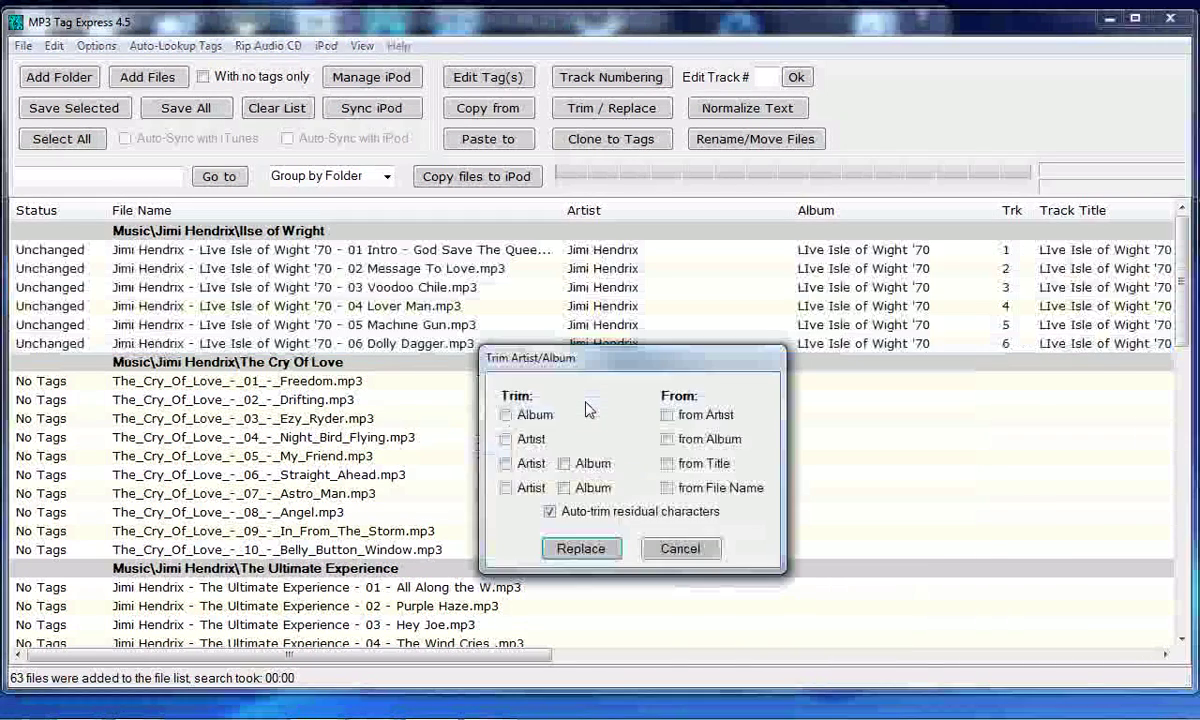
click(564, 463)
click(667, 464)
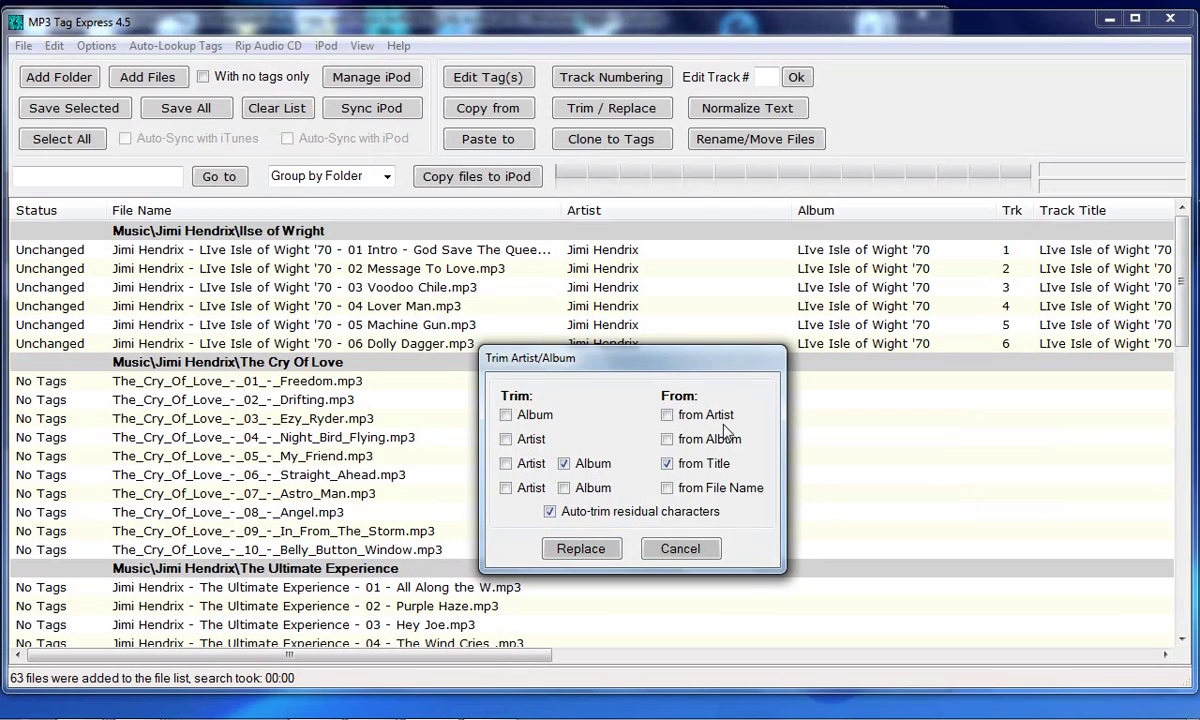
click(583, 551)
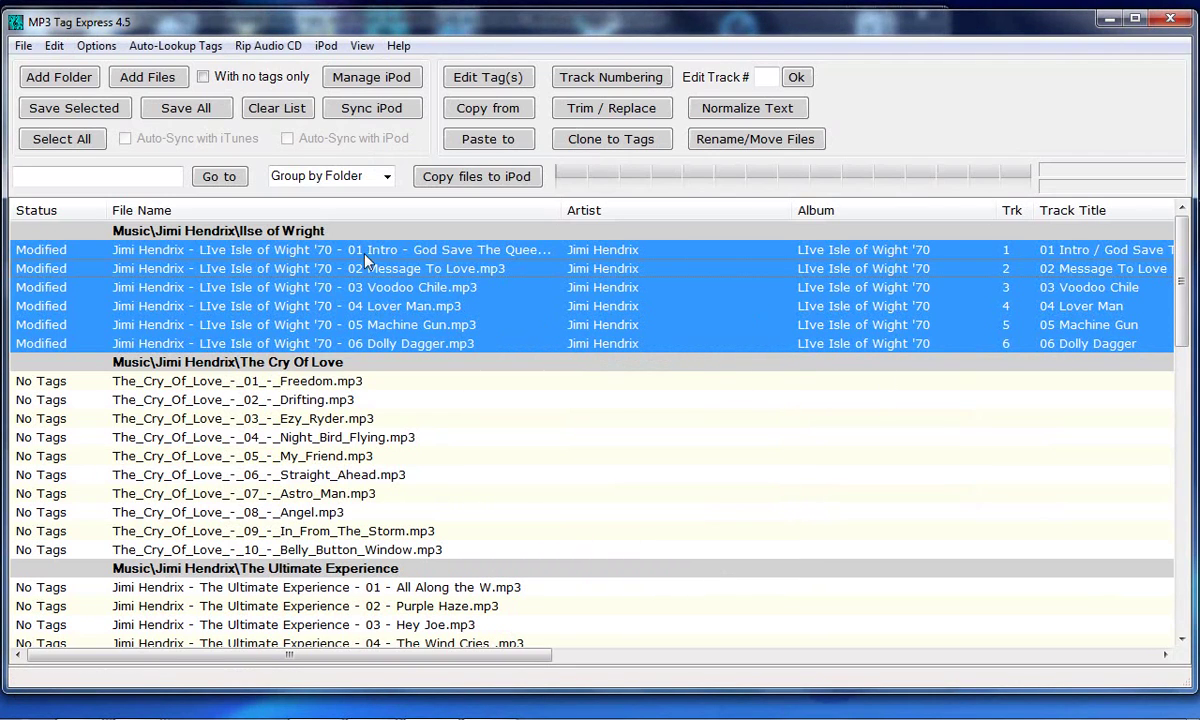
Trim artist and album from the six Isle of Wight file names, leaving e.g. 04 Lover Man.mp3
right_click(840, 262)
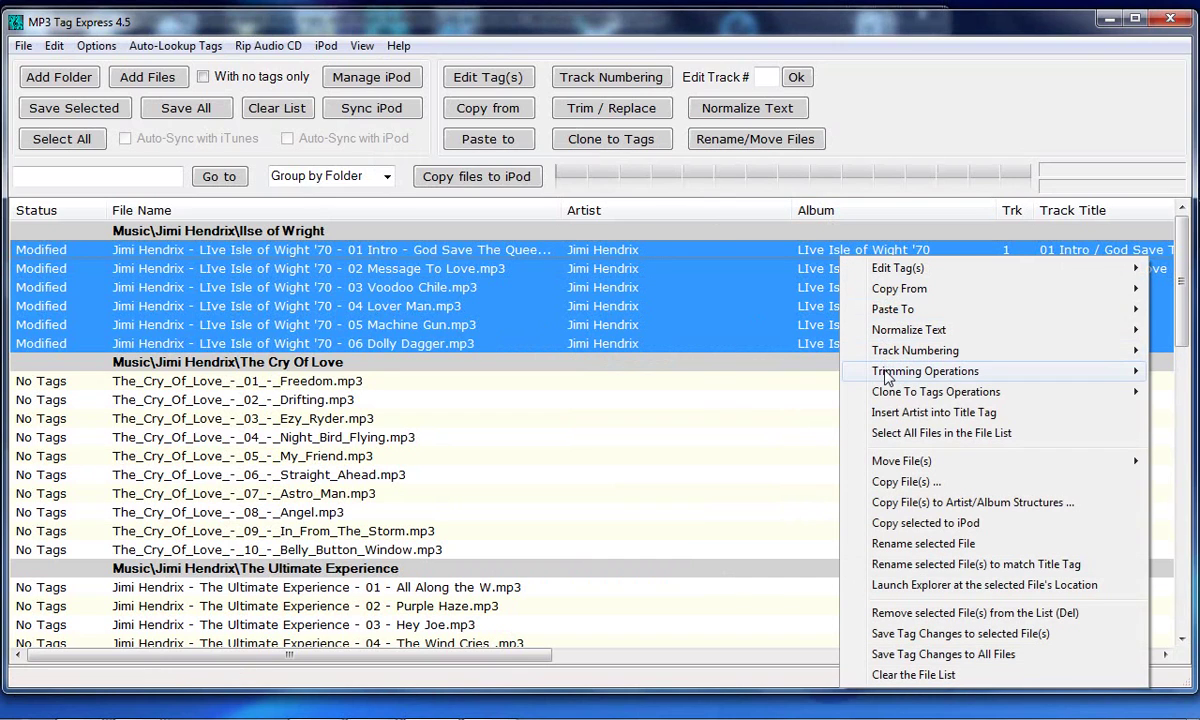
mouse_move(886, 376)
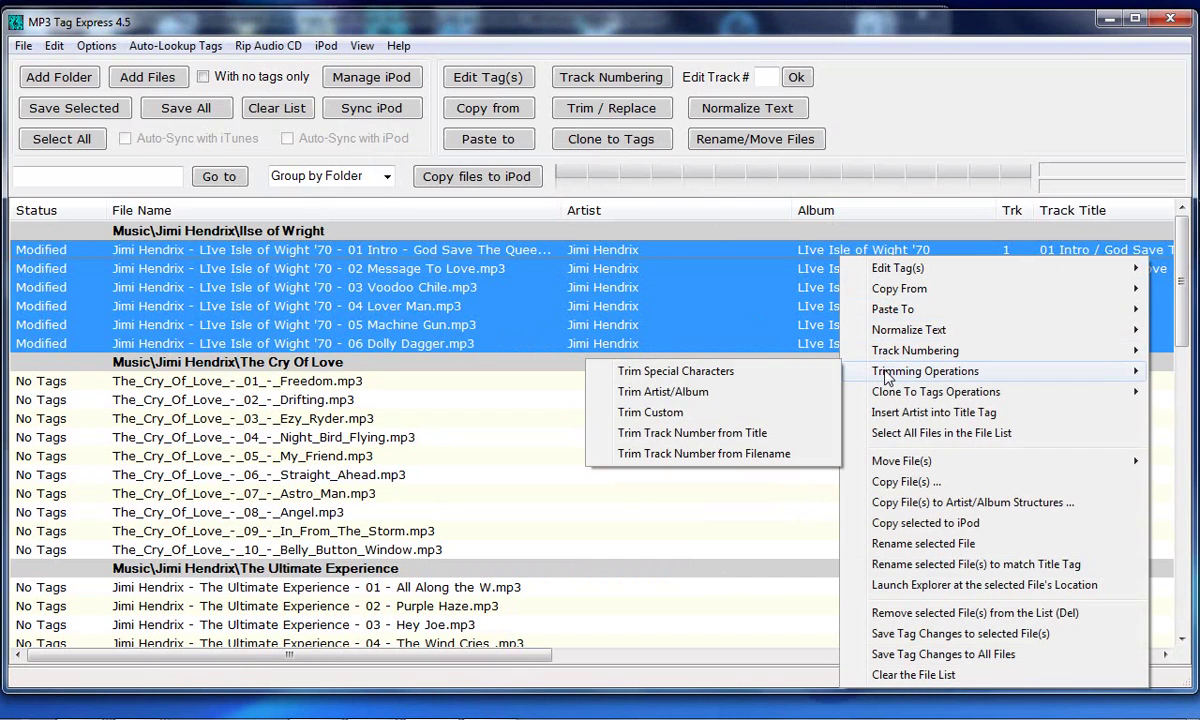
click(749, 399)
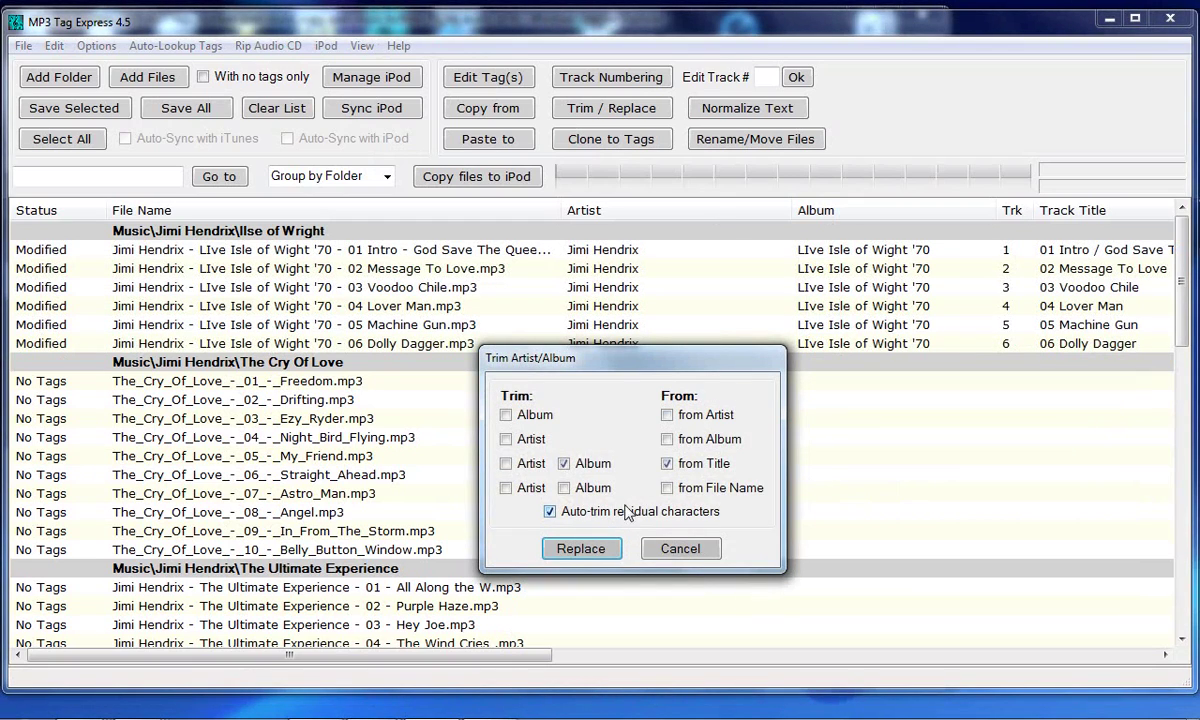
click(533, 490)
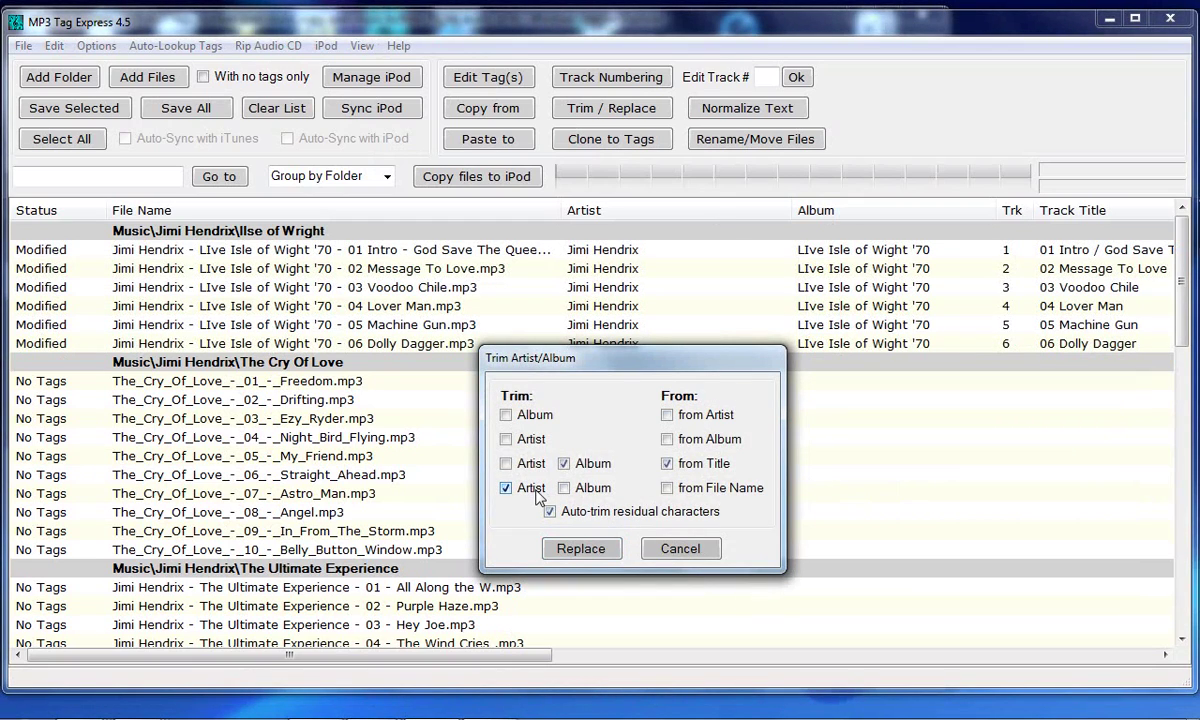
click(667, 487)
click(601, 548)
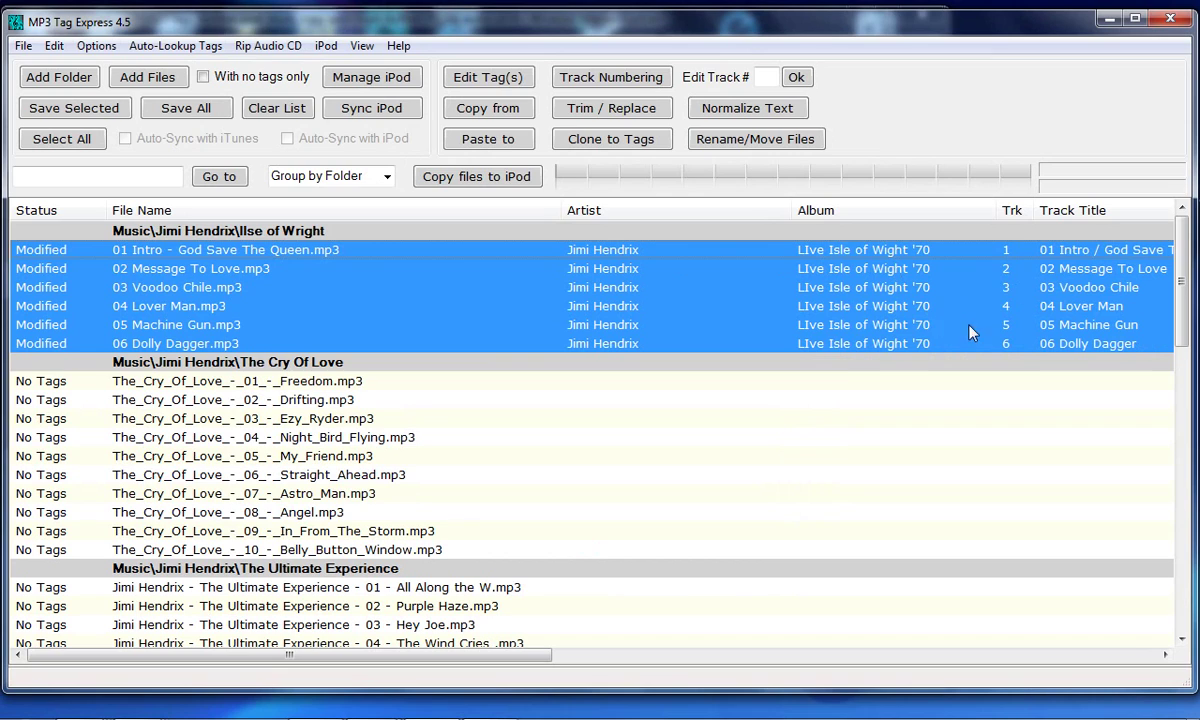
Correct the six tracks' album capitalisation to Live Isle of Wight '70, set year 1970, and save
click(883, 345)
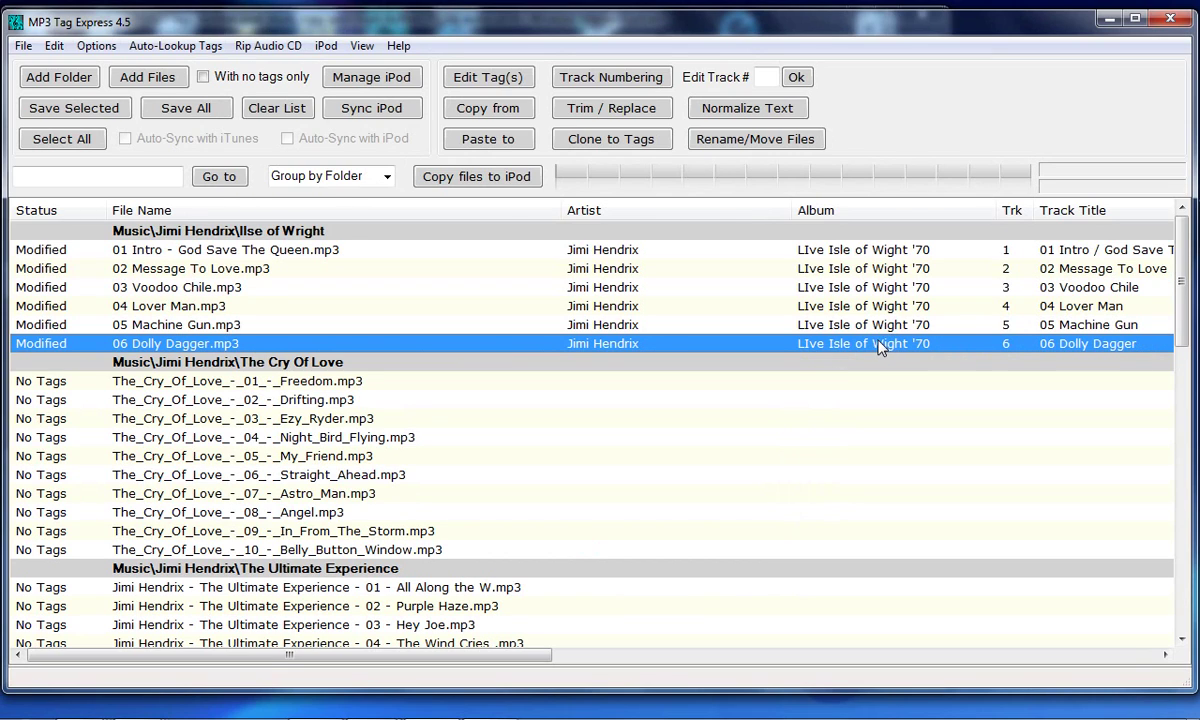
shift+click(831, 253)
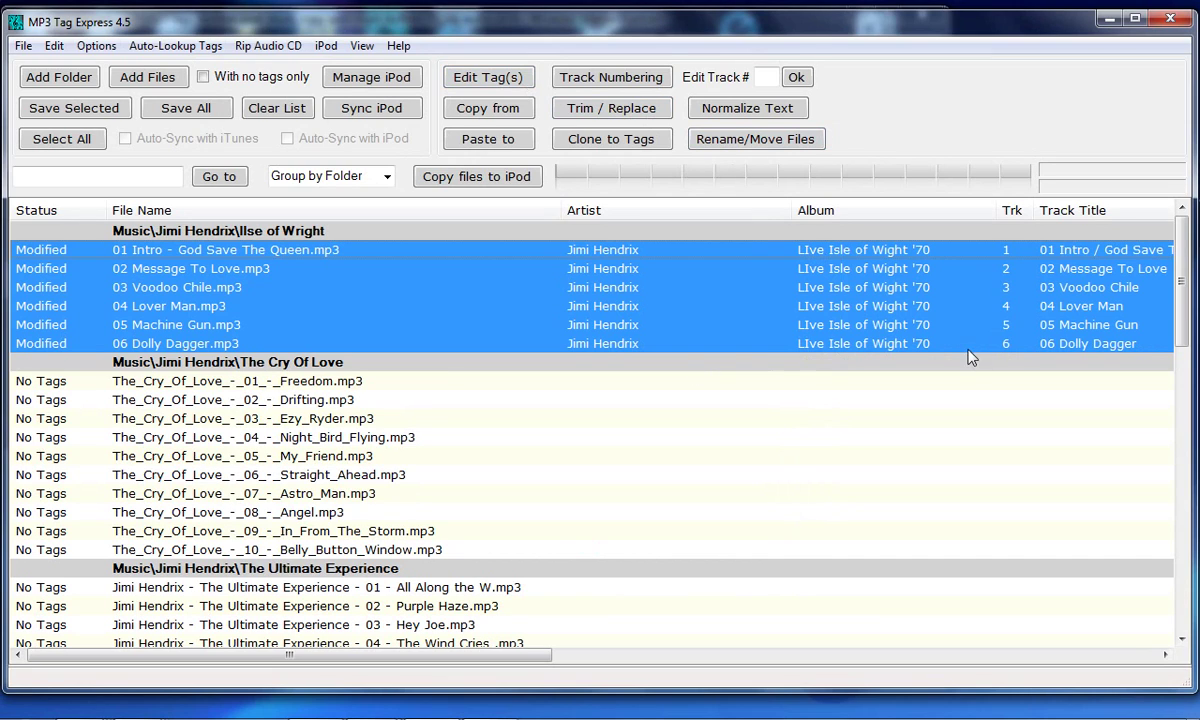
right_click(892, 290)
mouse_move(952, 303)
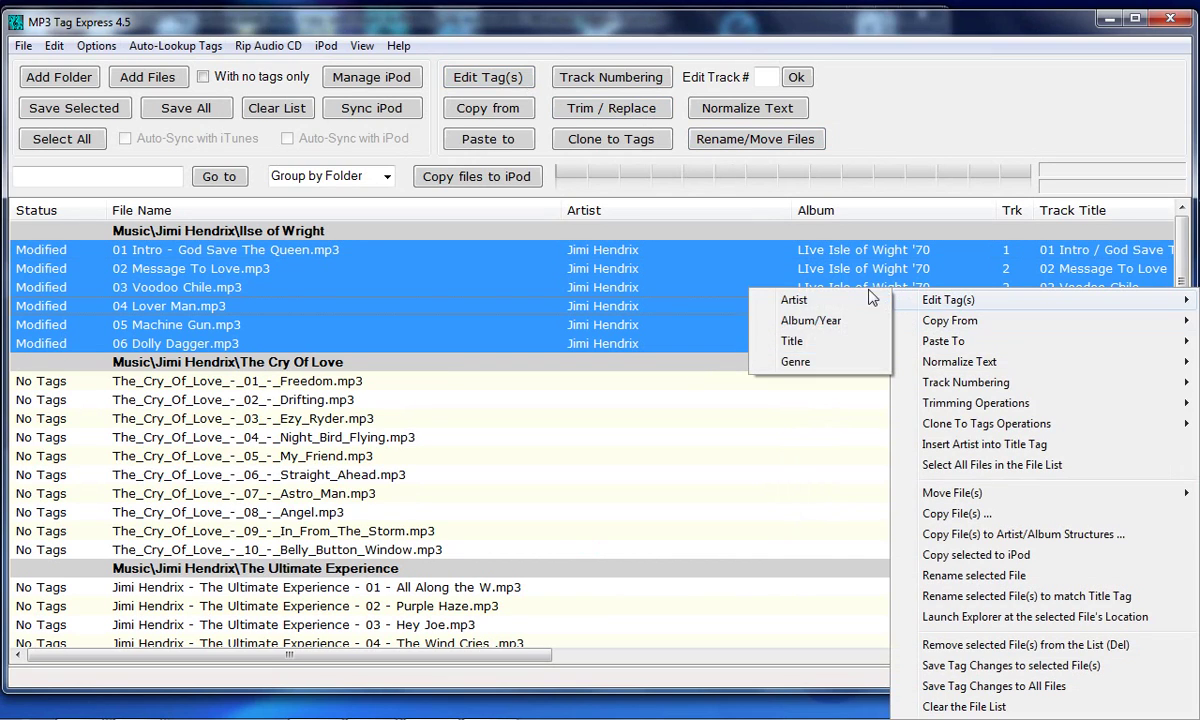
click(848, 321)
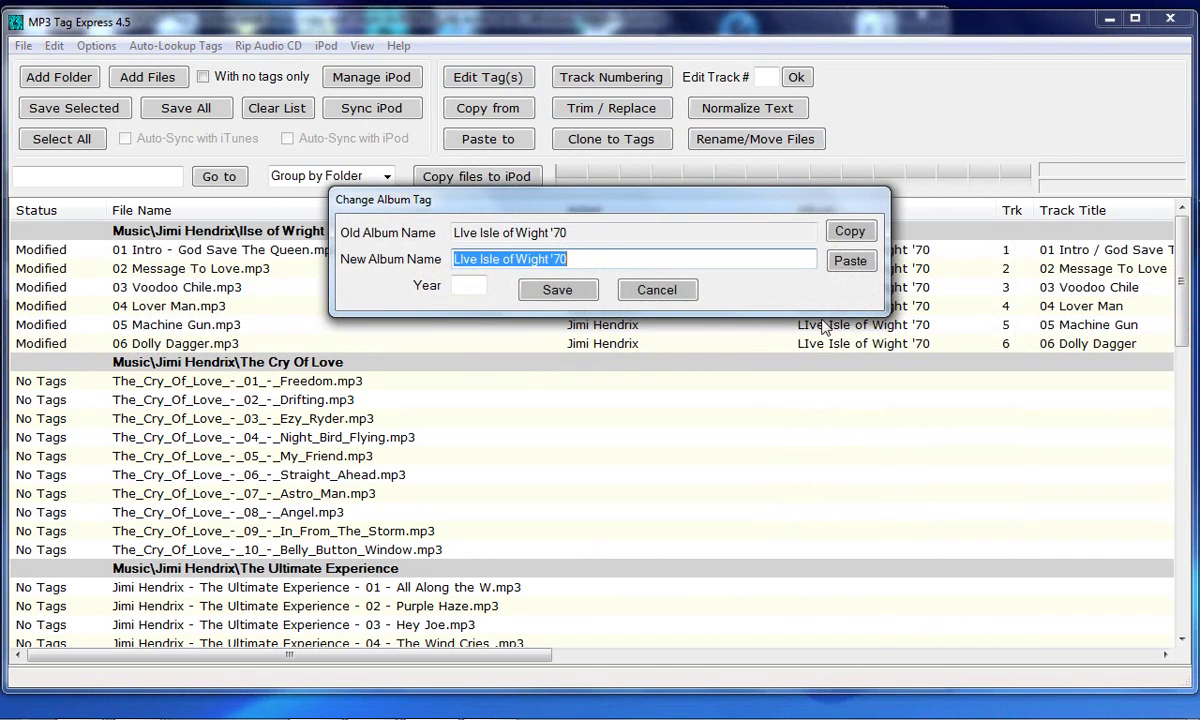
click(726, 260)
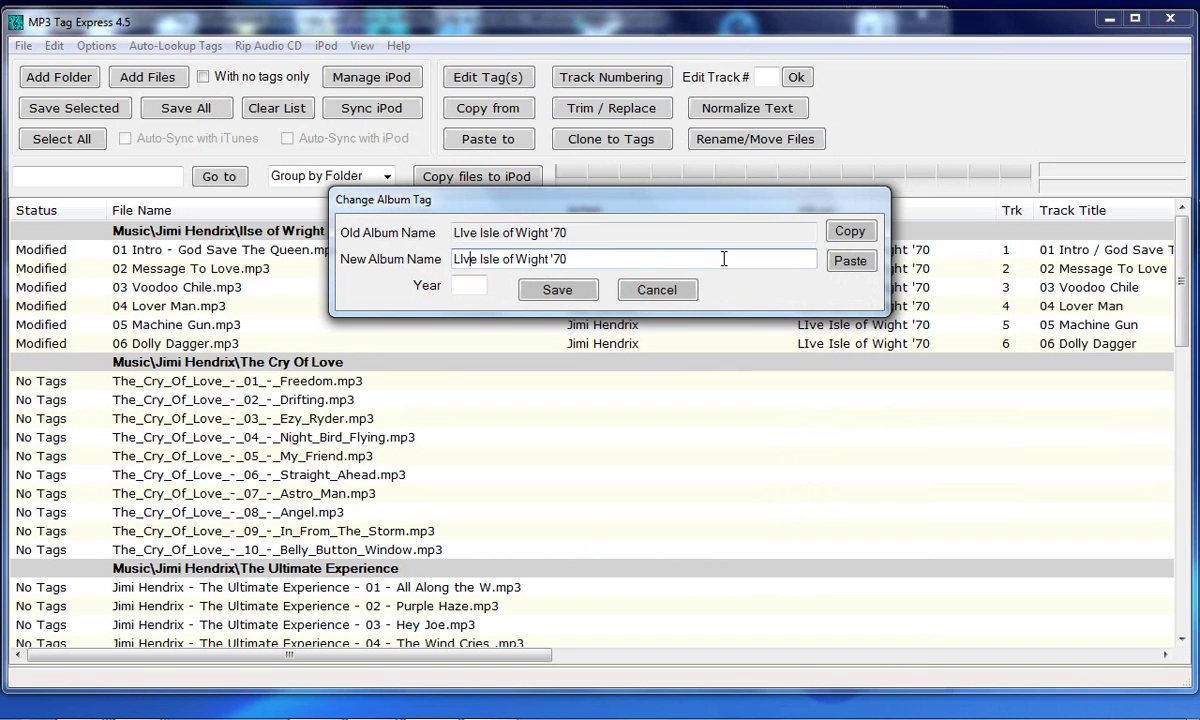
key(Home)
click(471, 287)
text(197)
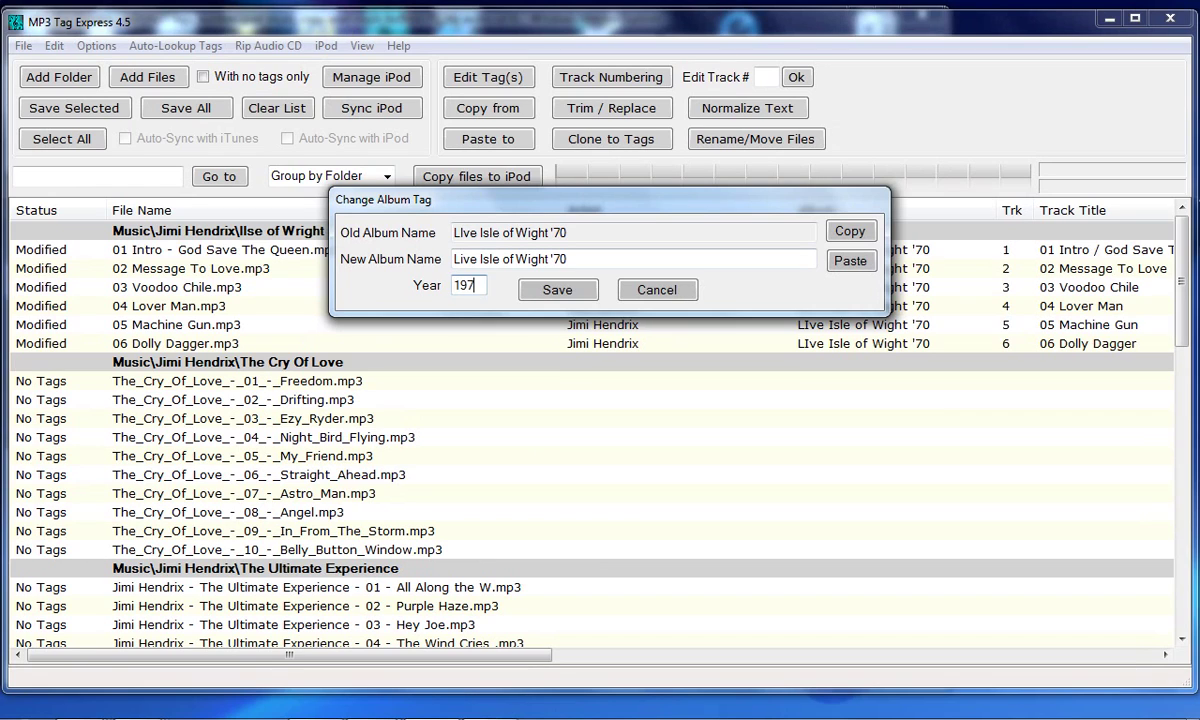
text(0)
click(561, 293)
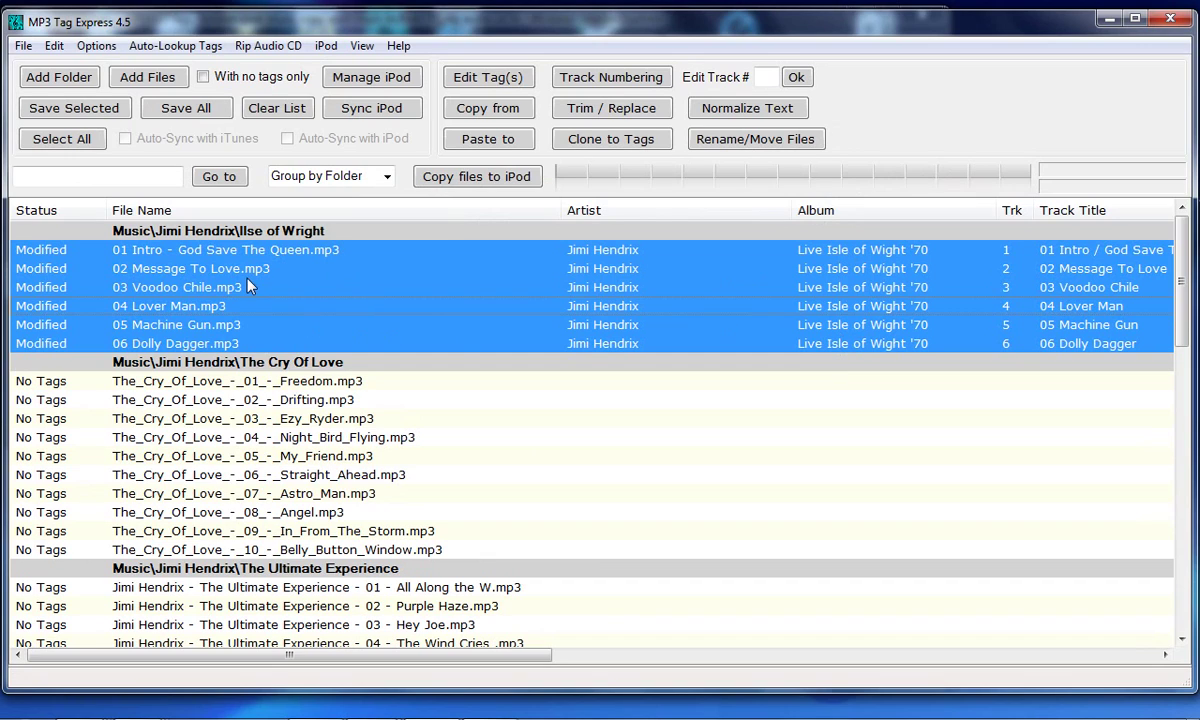
Select the ten Cry Of Love tracks, from the first row through the last
click(252, 378)
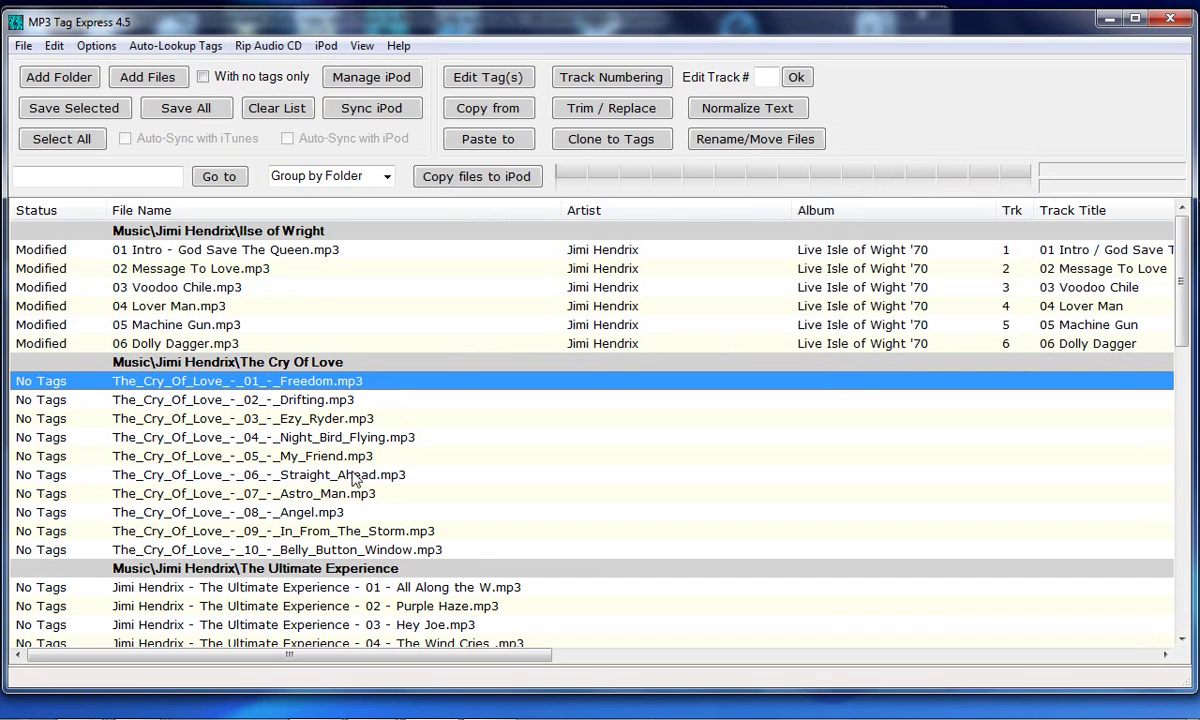
shift+click(404, 552)
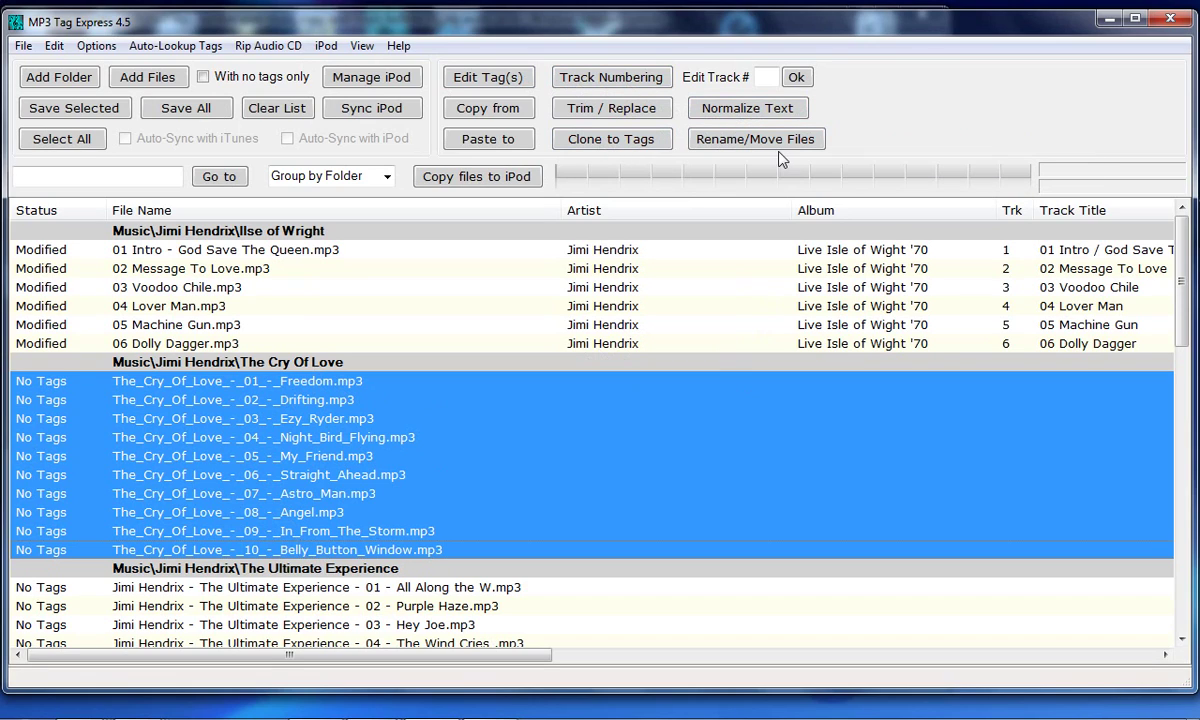
Clone folder and file structure into the ten Cry Of Love tags, then check Track Title column
click(651, 140)
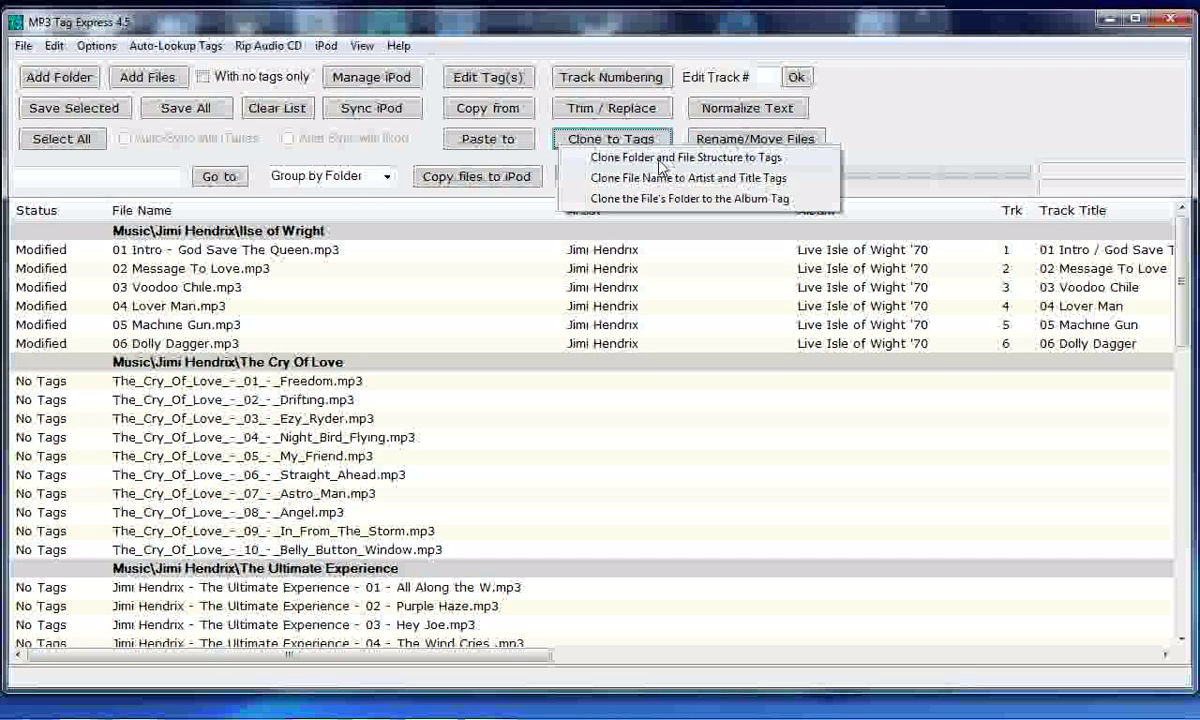
click(660, 160)
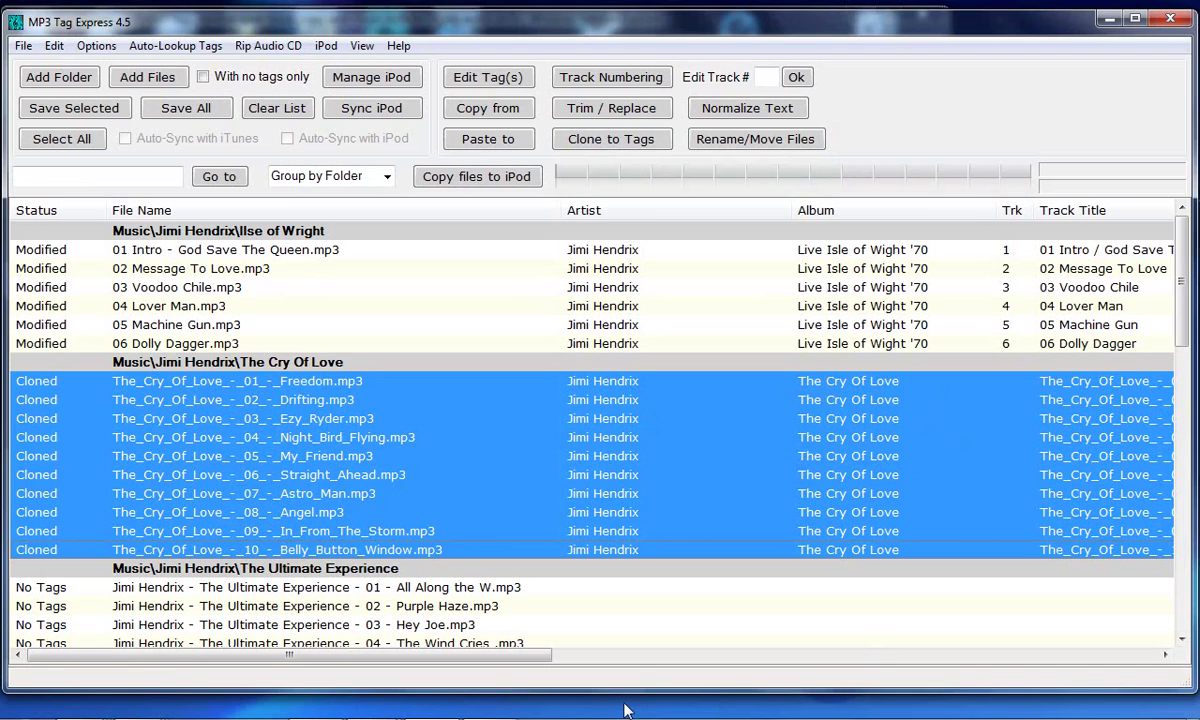
mouse_move(409, 678)
drag(409, 656, 519, 668)
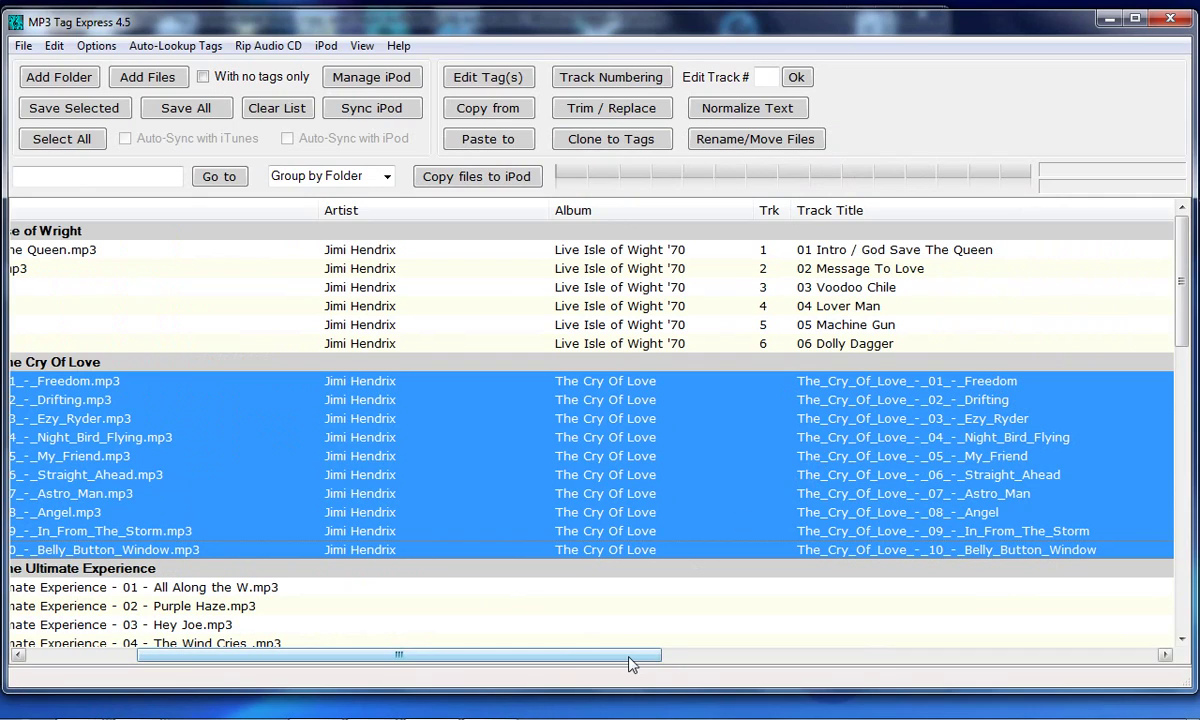
drag(630, 664, 497, 663)
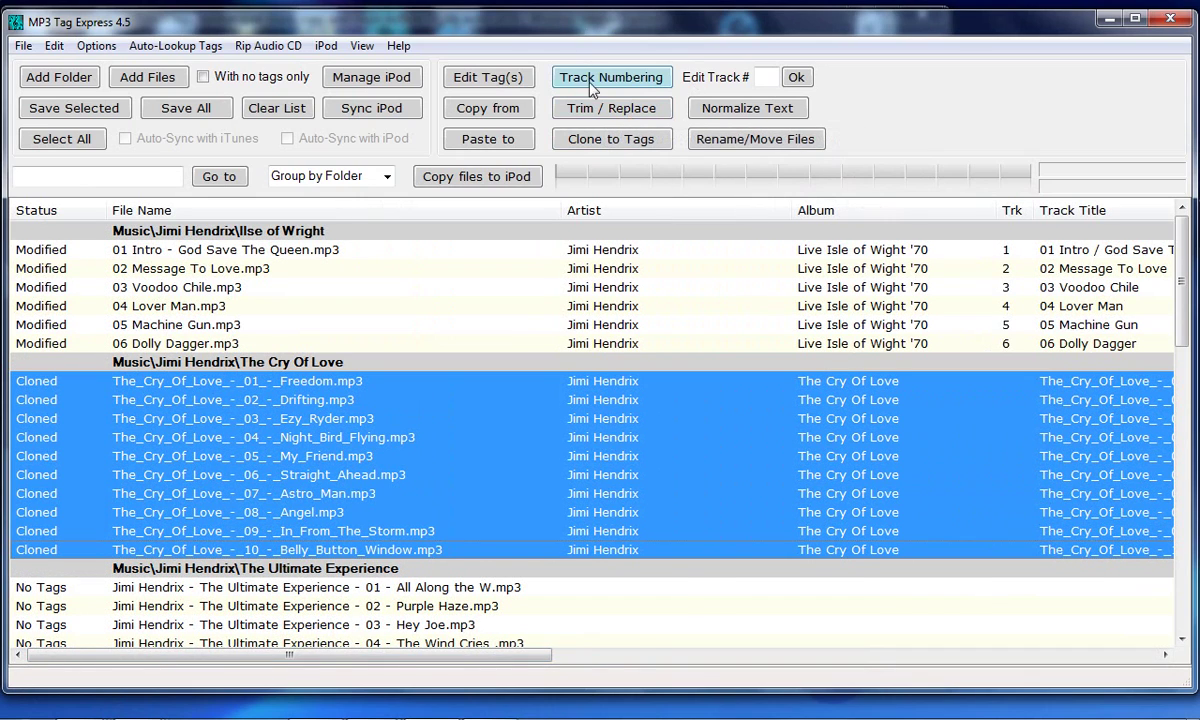
click(557, 105)
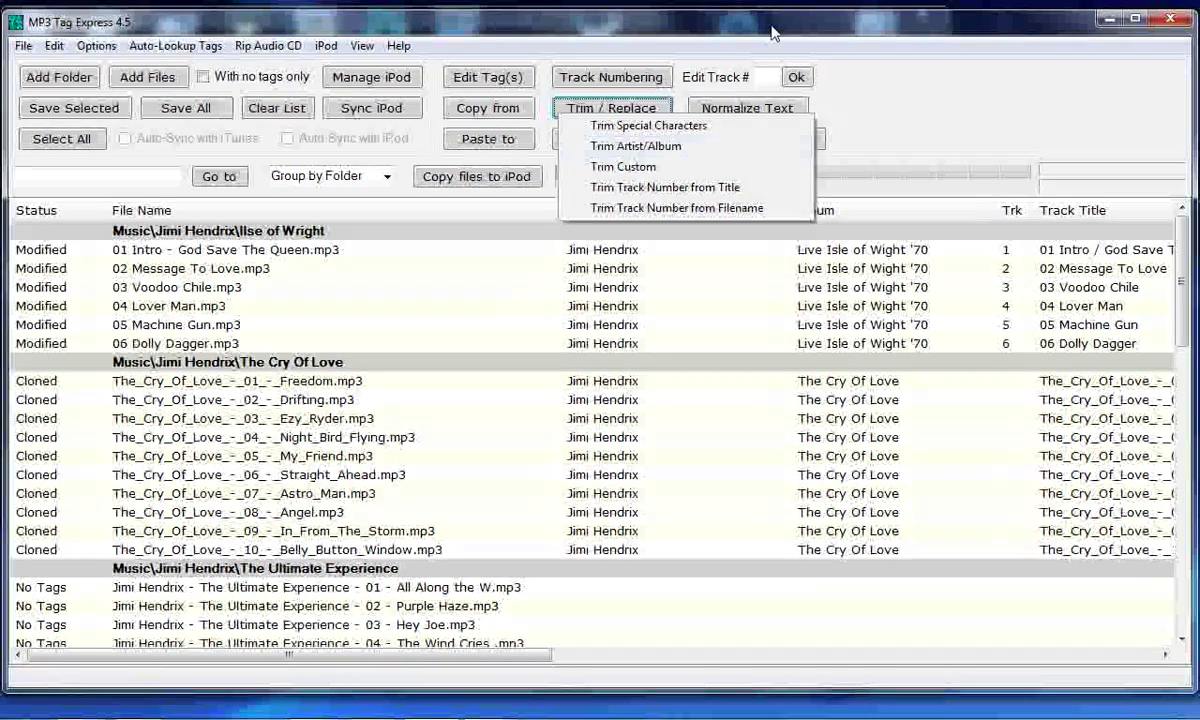
click(645, 350)
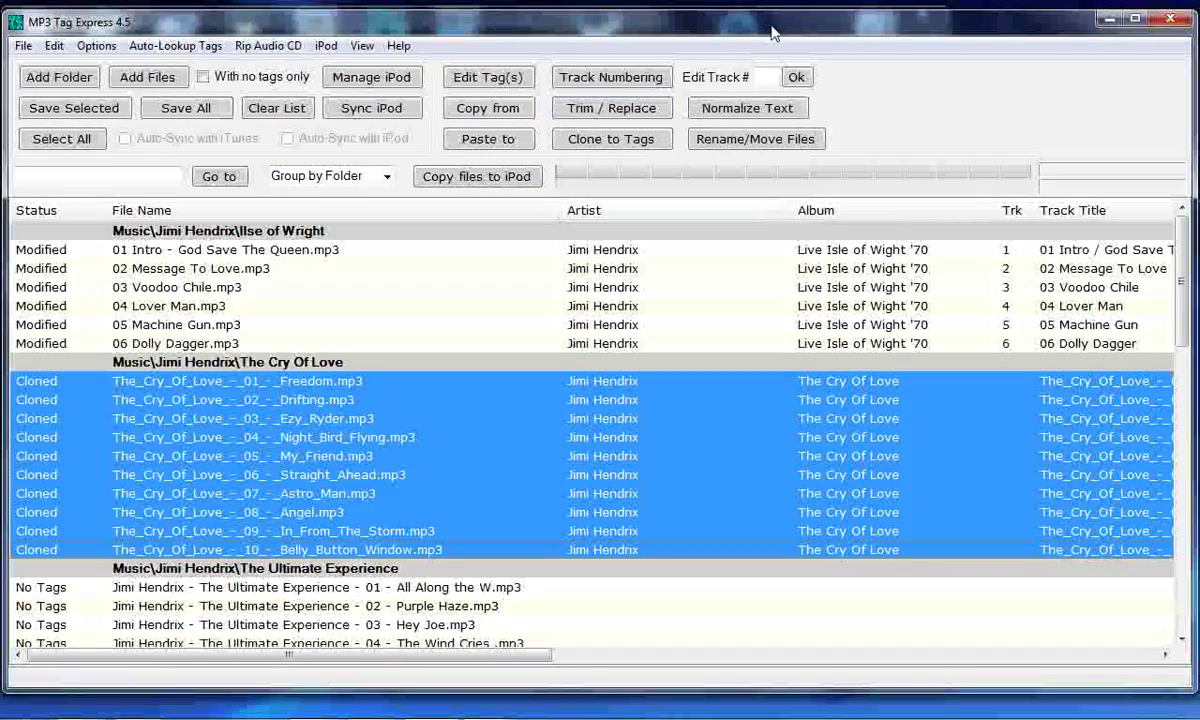
click(635, 112)
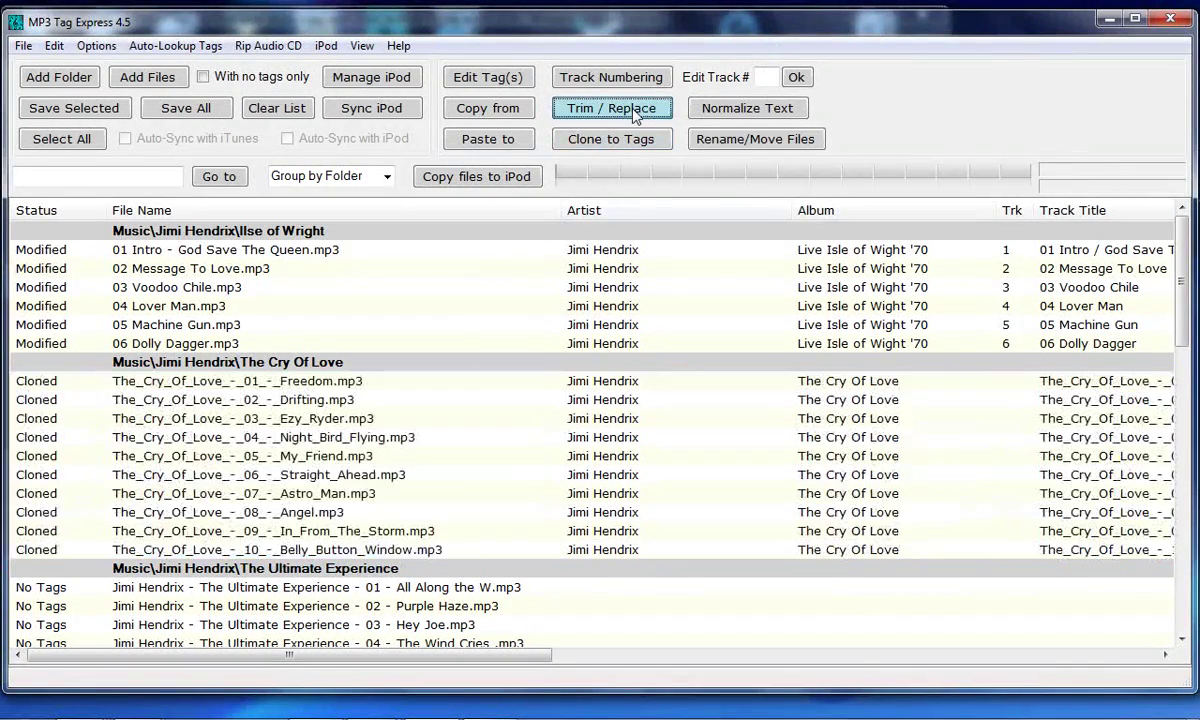
click(635, 112)
click(628, 167)
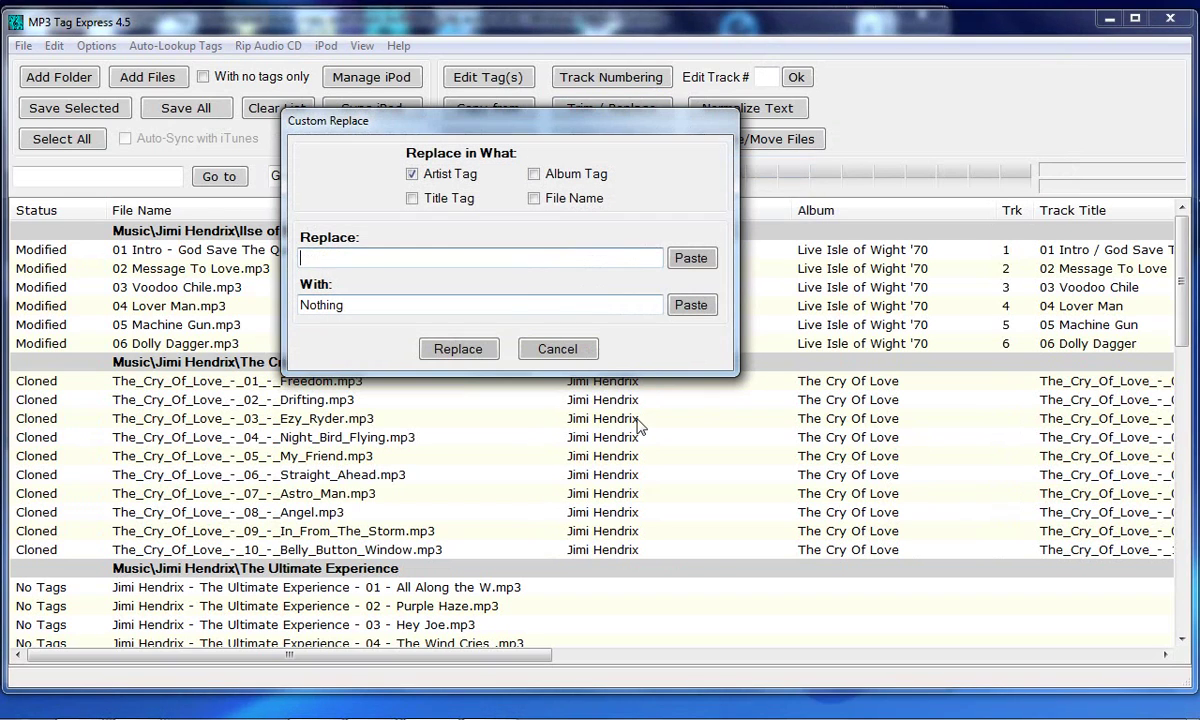
text(The_Cry)
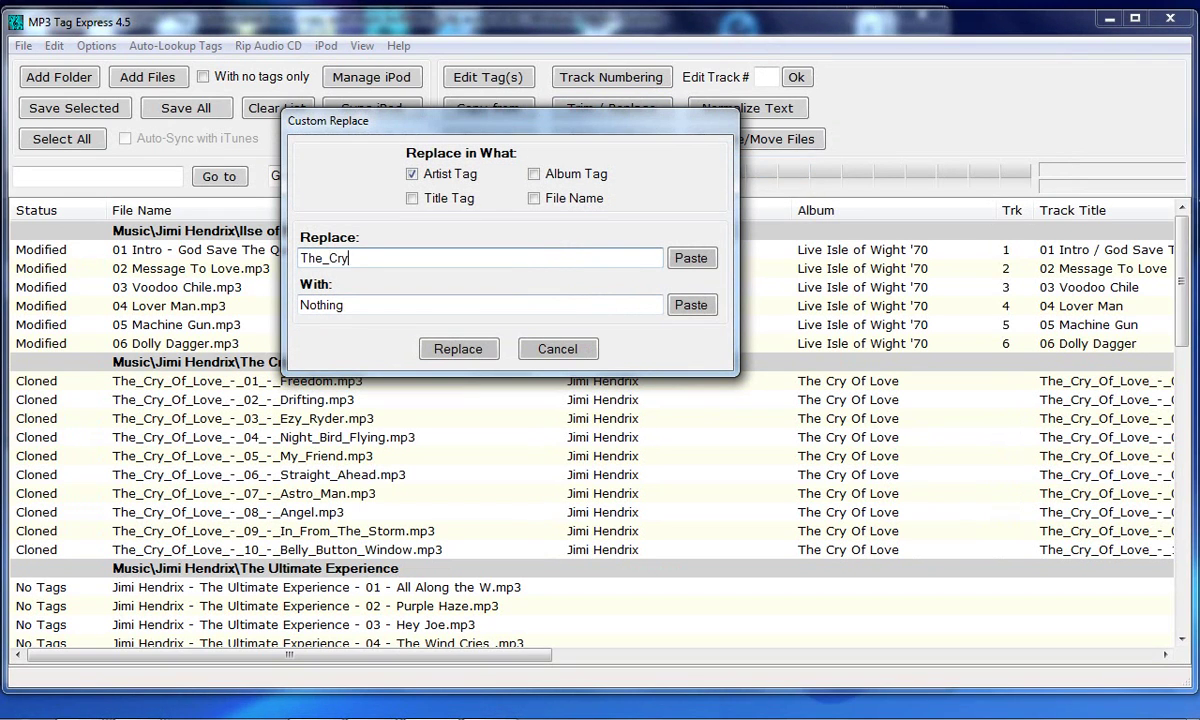
key(BackSpace)
key(BackSpace)
key(BackSpace)
key(BackSpace)
key(BackSpace)
key(BackSpace)
click(555, 348)
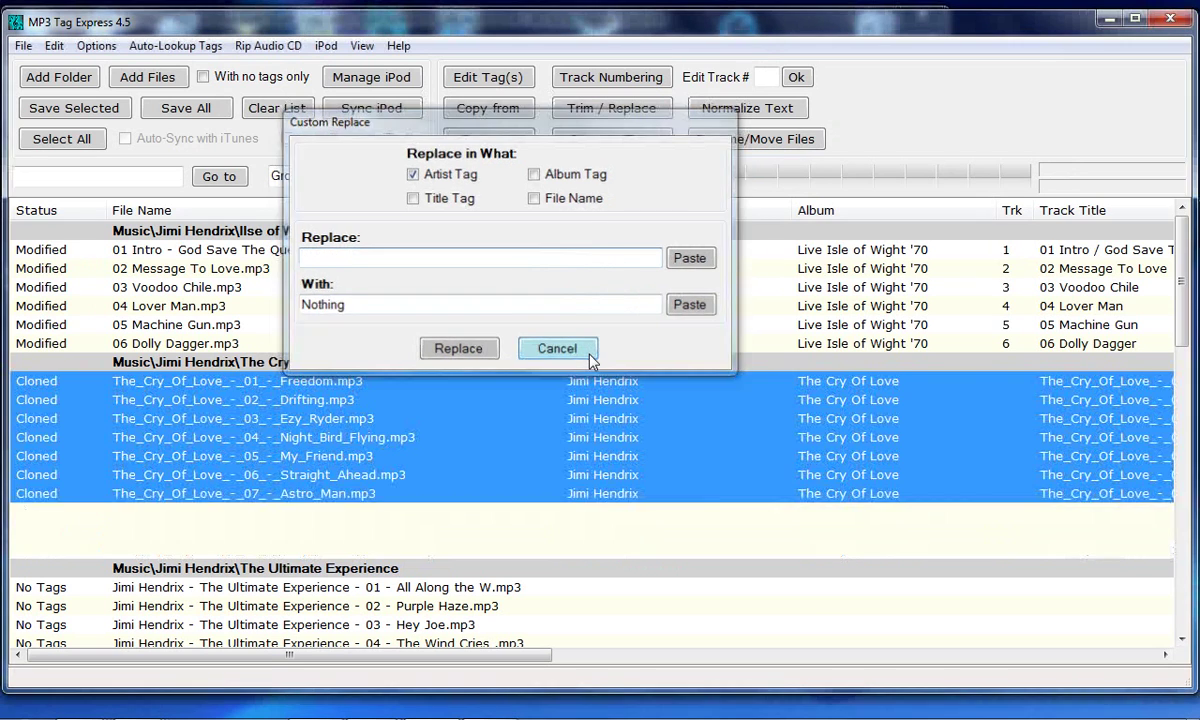
Copy the title of the Freedom track alone
click(818, 386)
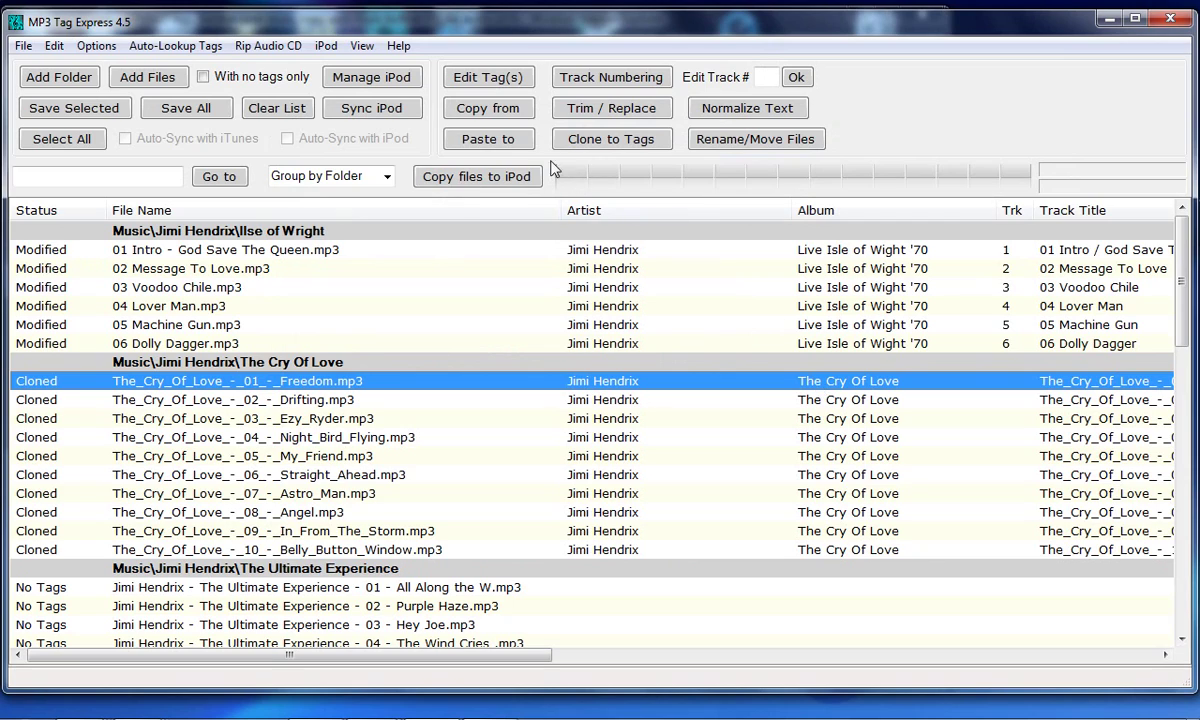
click(514, 112)
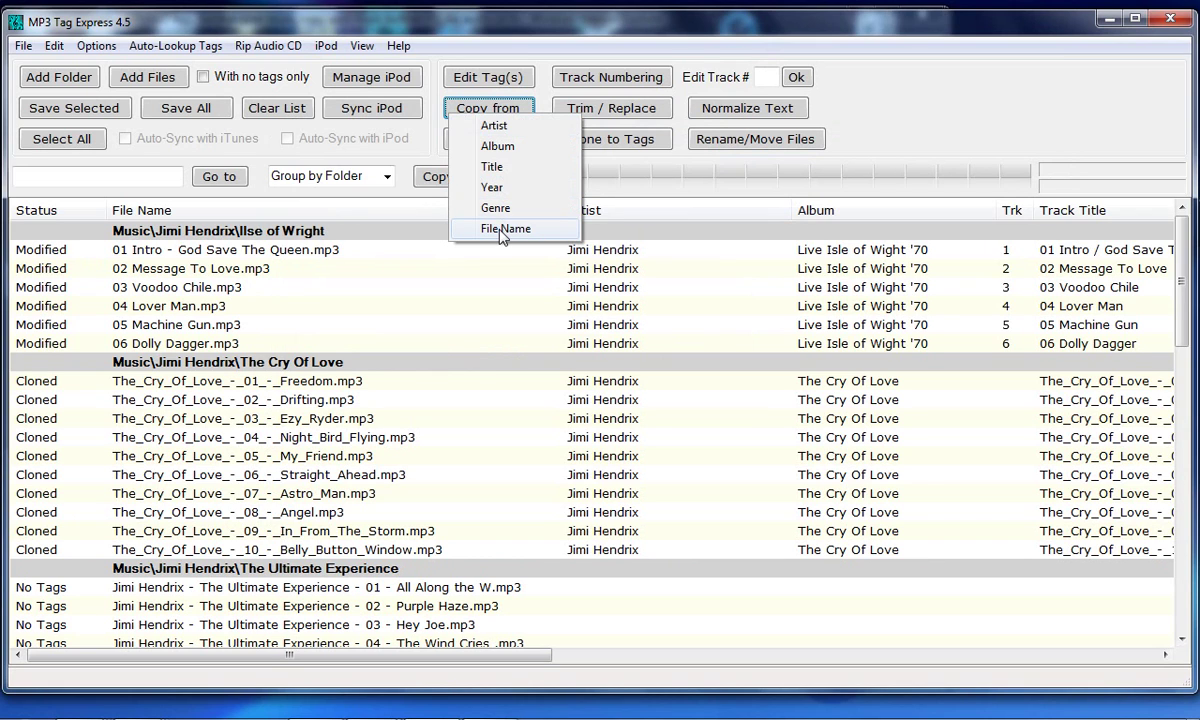
click(503, 170)
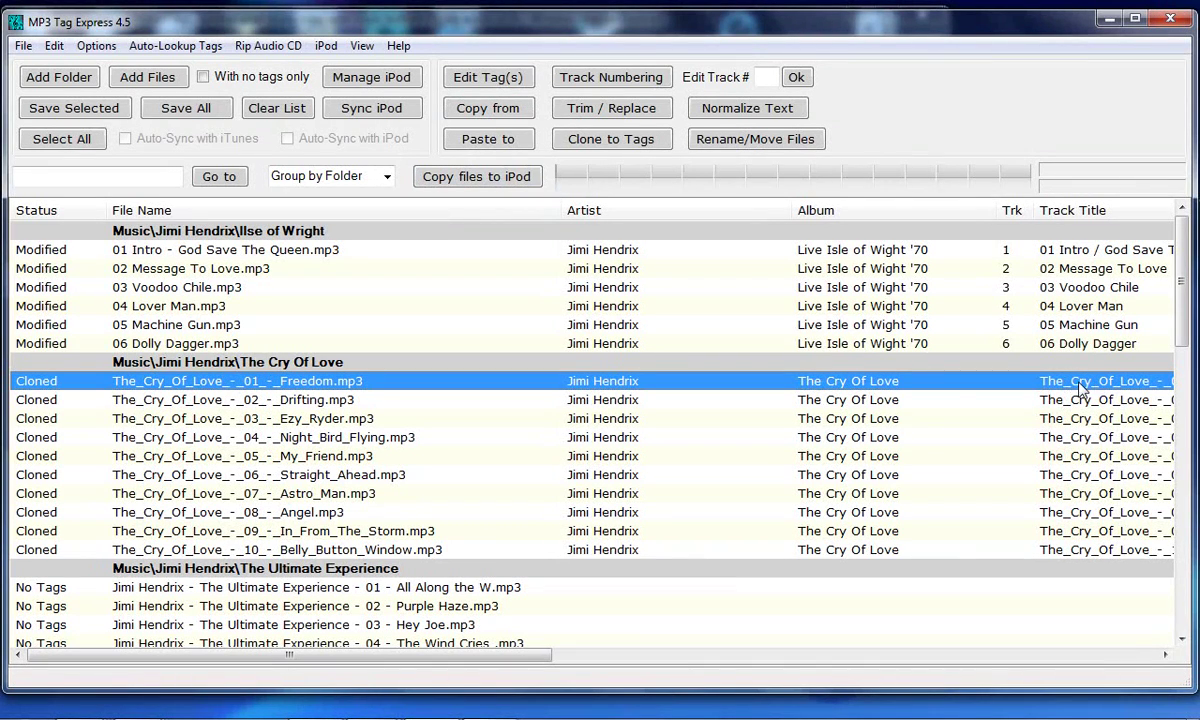
Custom-trim The_Cry_Of_Love_-_ from all ten tracks' title tags and file names
shift+click(838, 553)
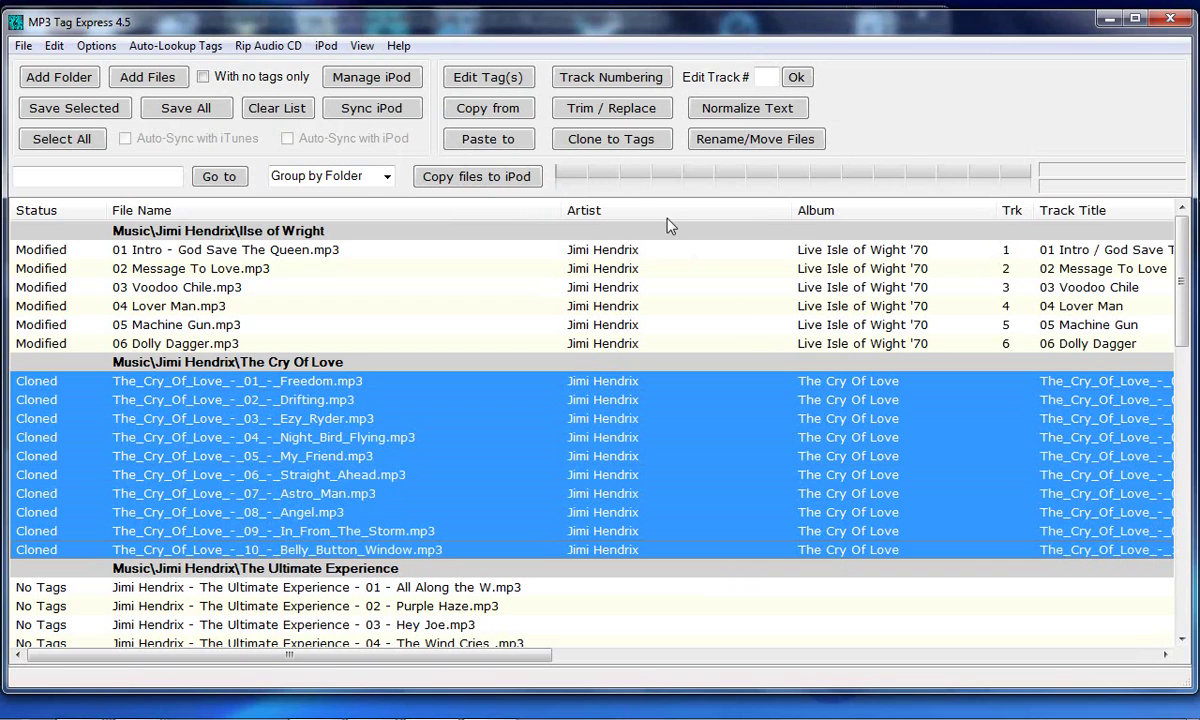
click(627, 112)
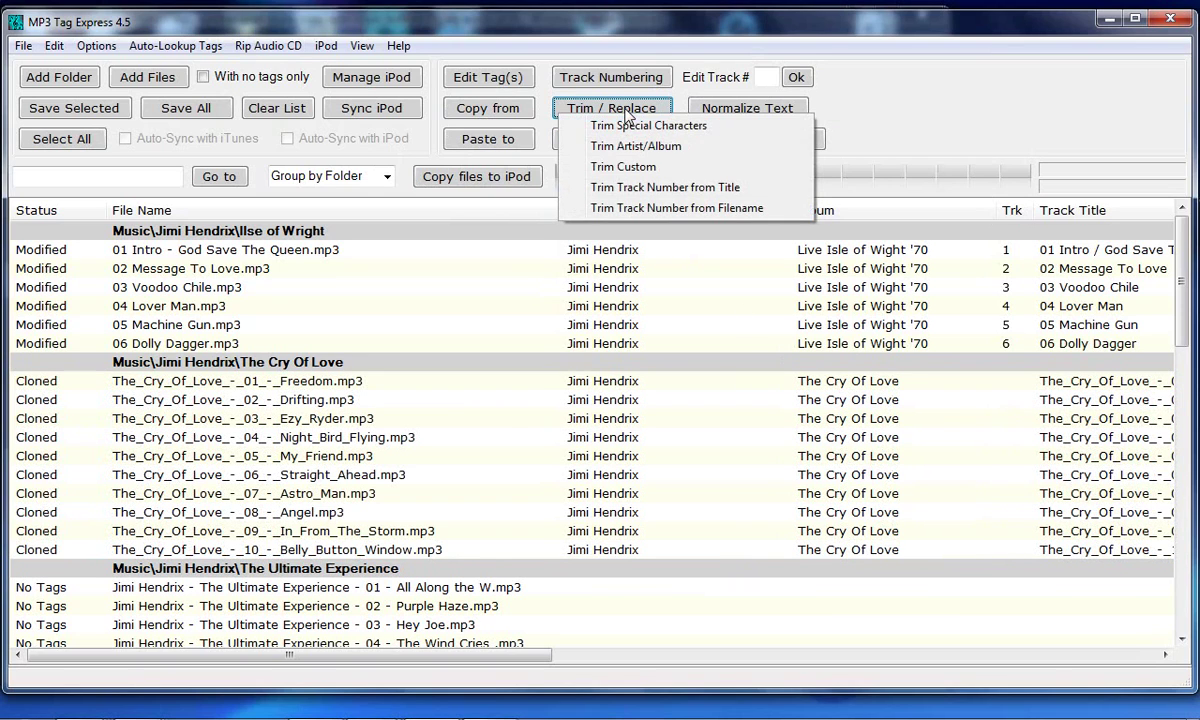
click(622, 168)
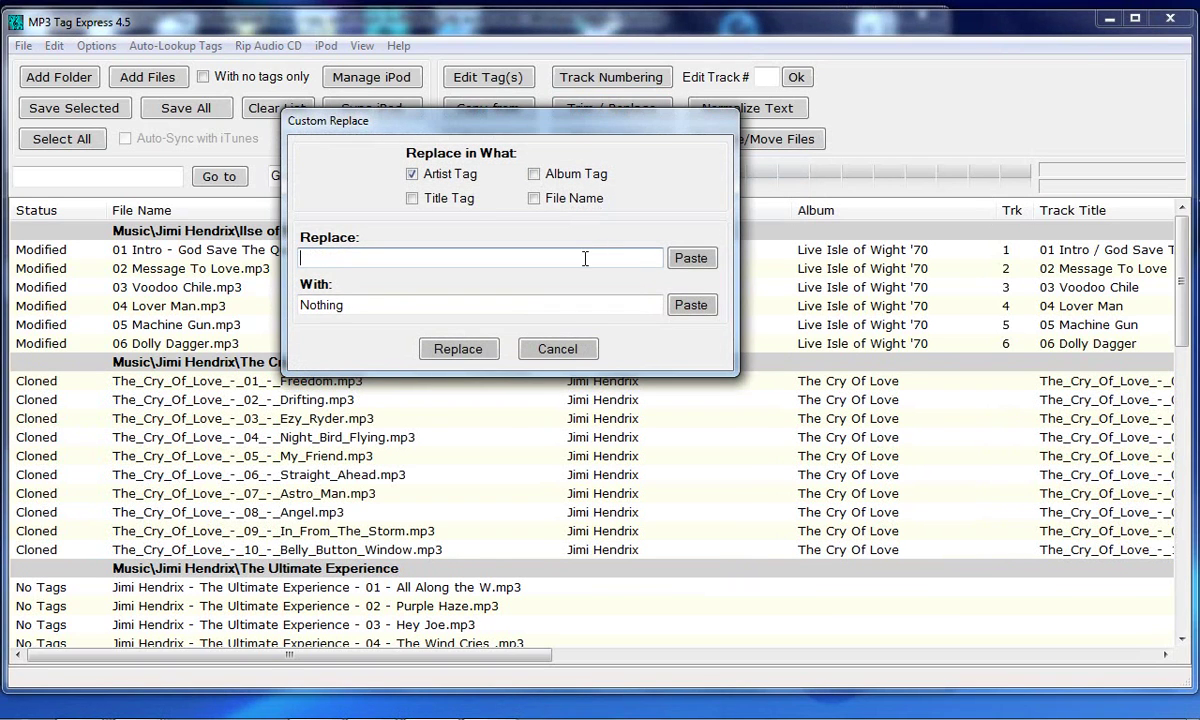
click(690, 258)
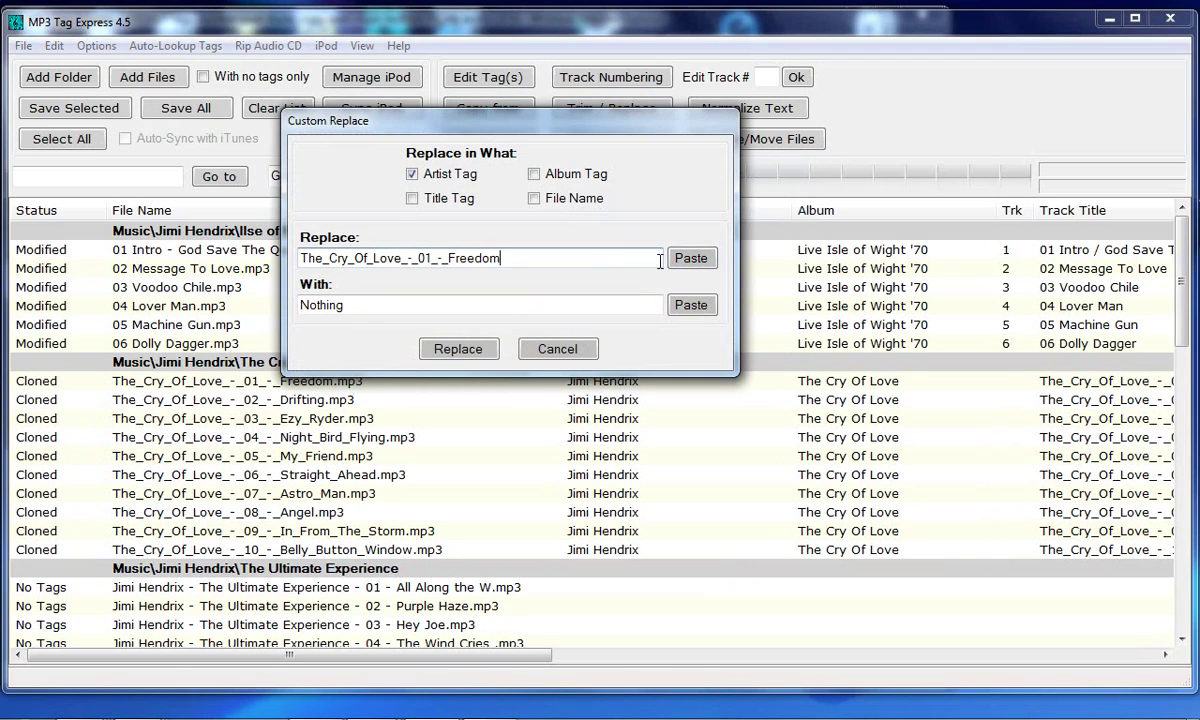
key(BackSpace)
key(BackSpace)
key(BackSpace)
key(BackSpace)
key(BackSpace)
key(BackSpace)
key(BackSpace)
key(BackSpace)
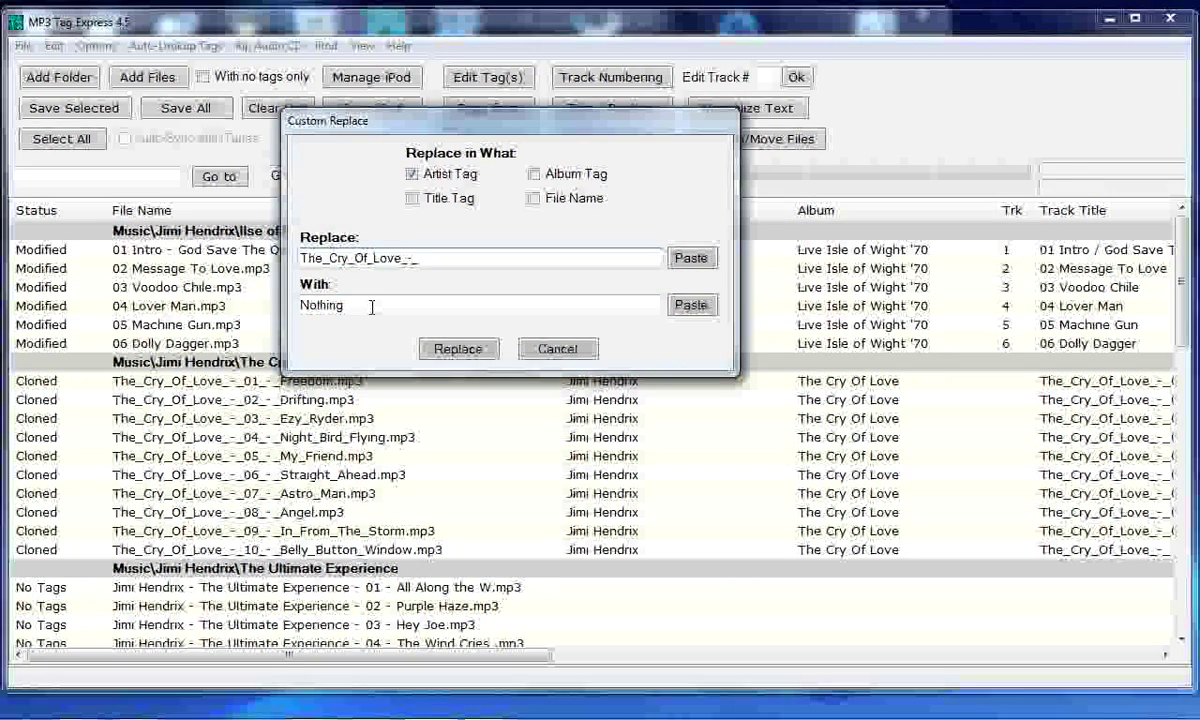
click(425, 199)
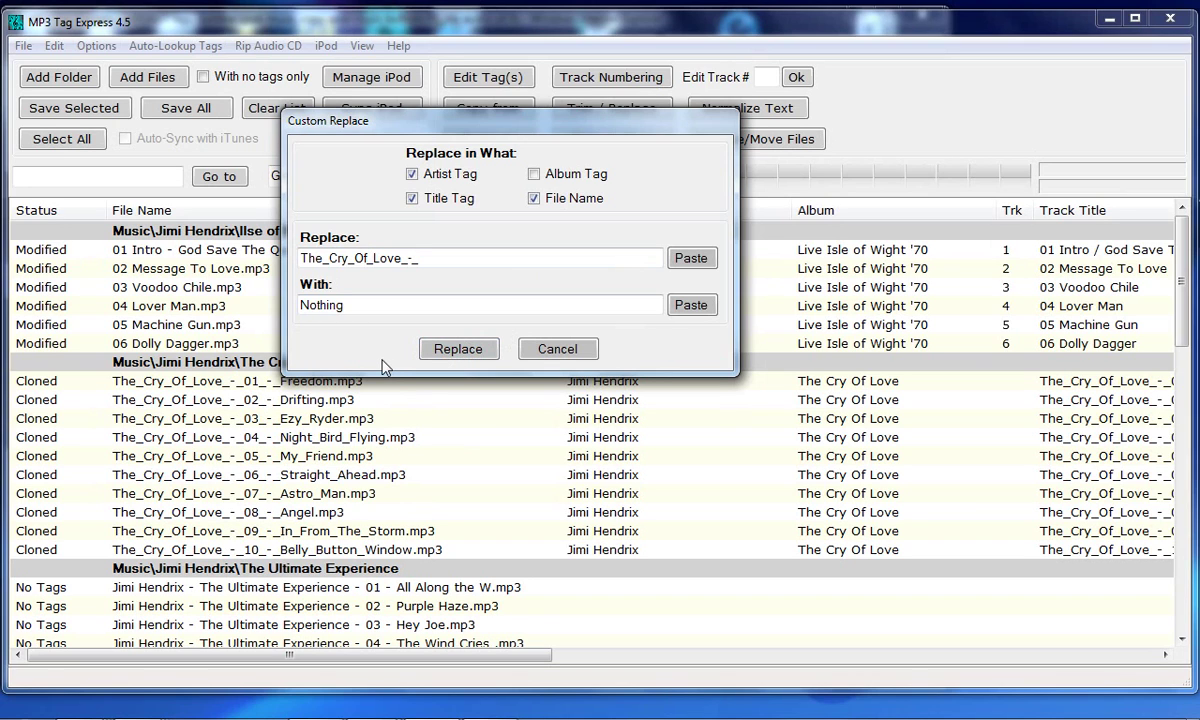
key(Return)
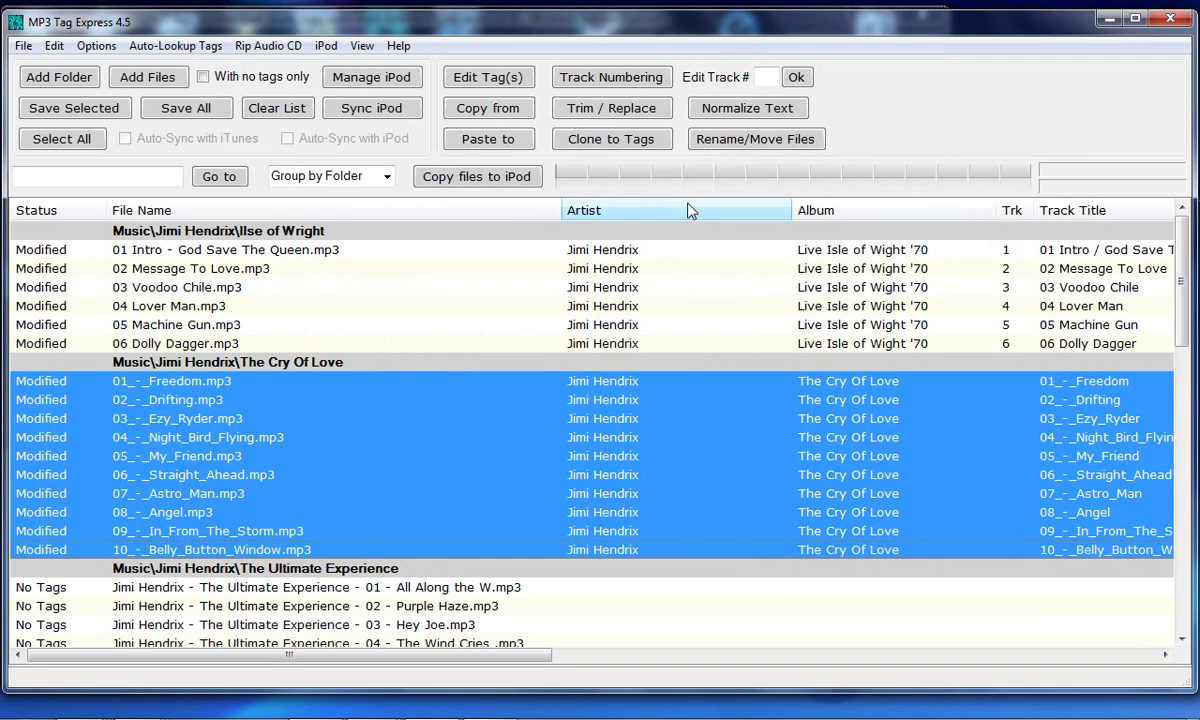
Remove underscores from the ten titles and file names, excluding artist, then renumber tracks 1–10
click(612, 108)
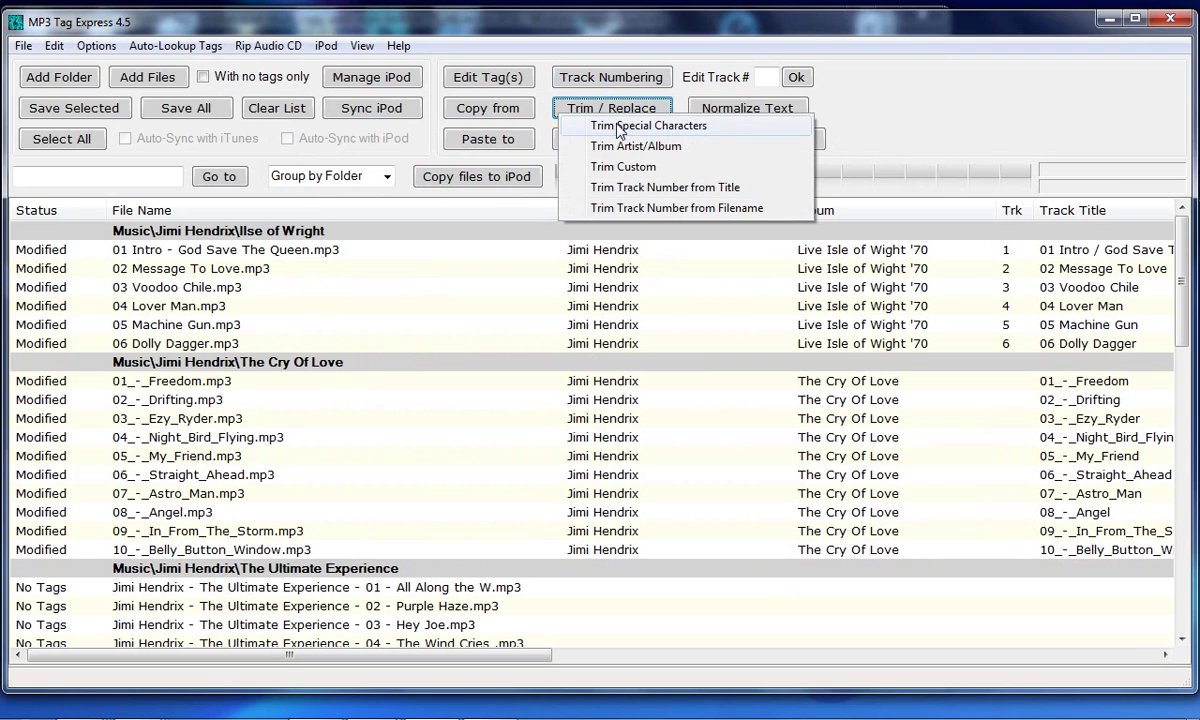
click(618, 127)
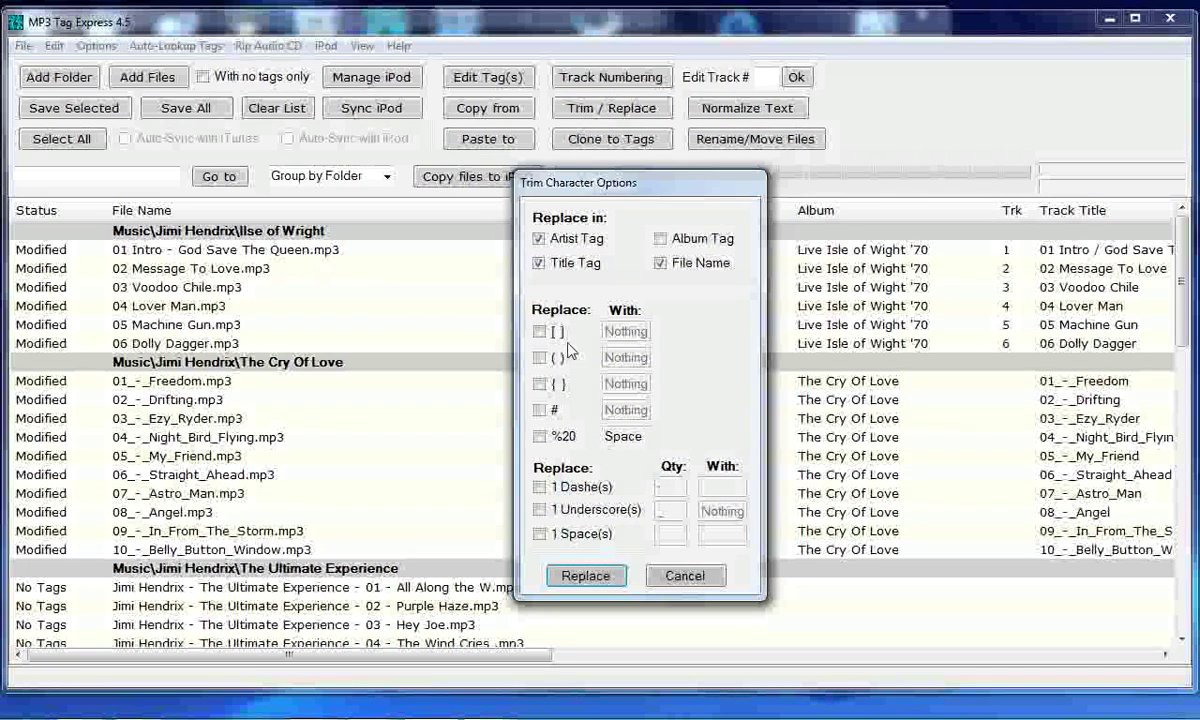
click(567, 513)
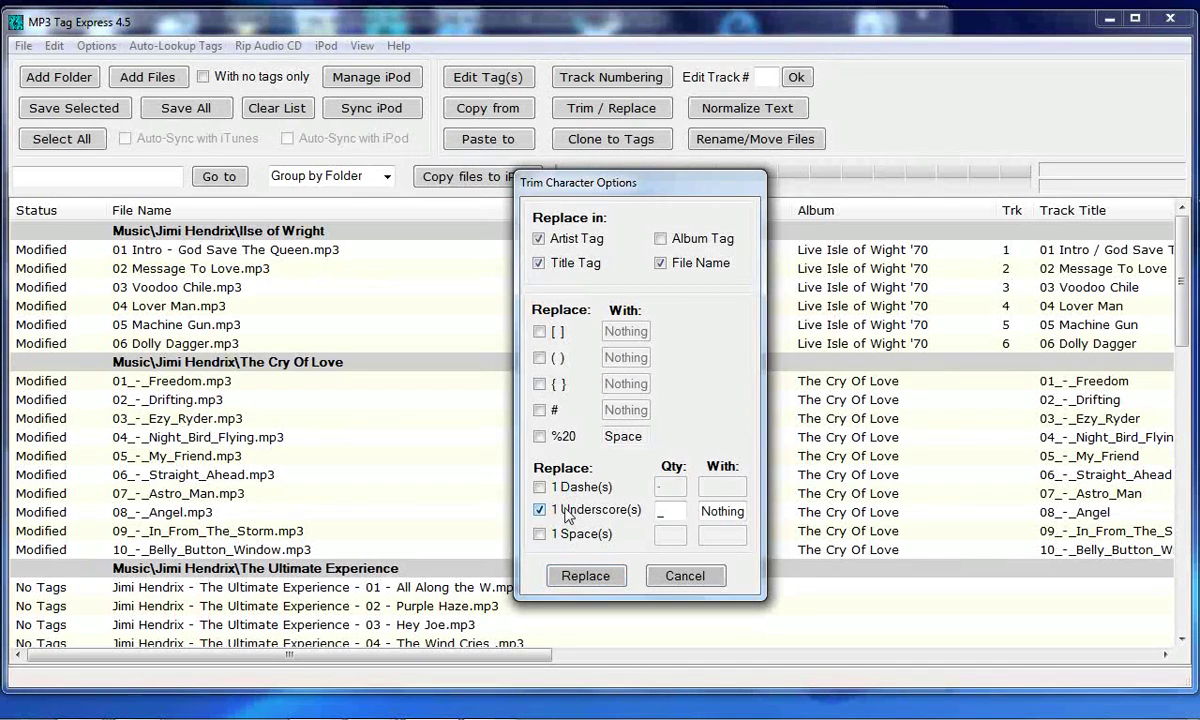
click(669, 511)
text(_)
key(BackSpace)
key(BackSpace)
click(597, 245)
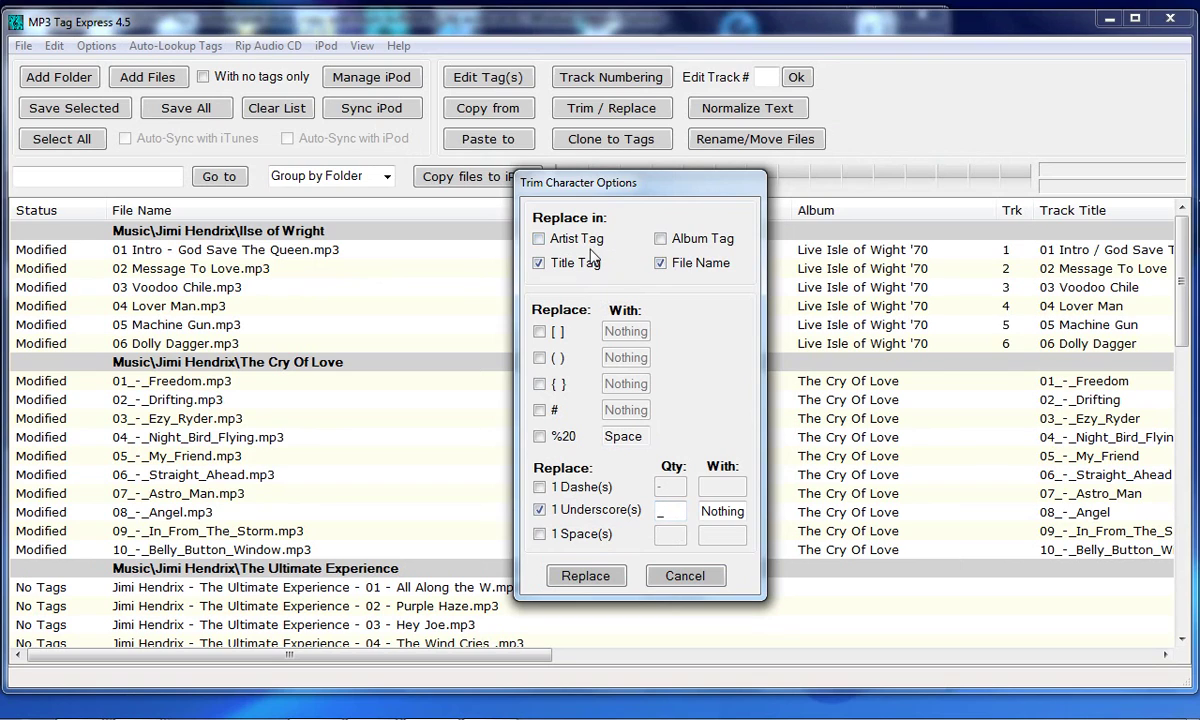
click(587, 576)
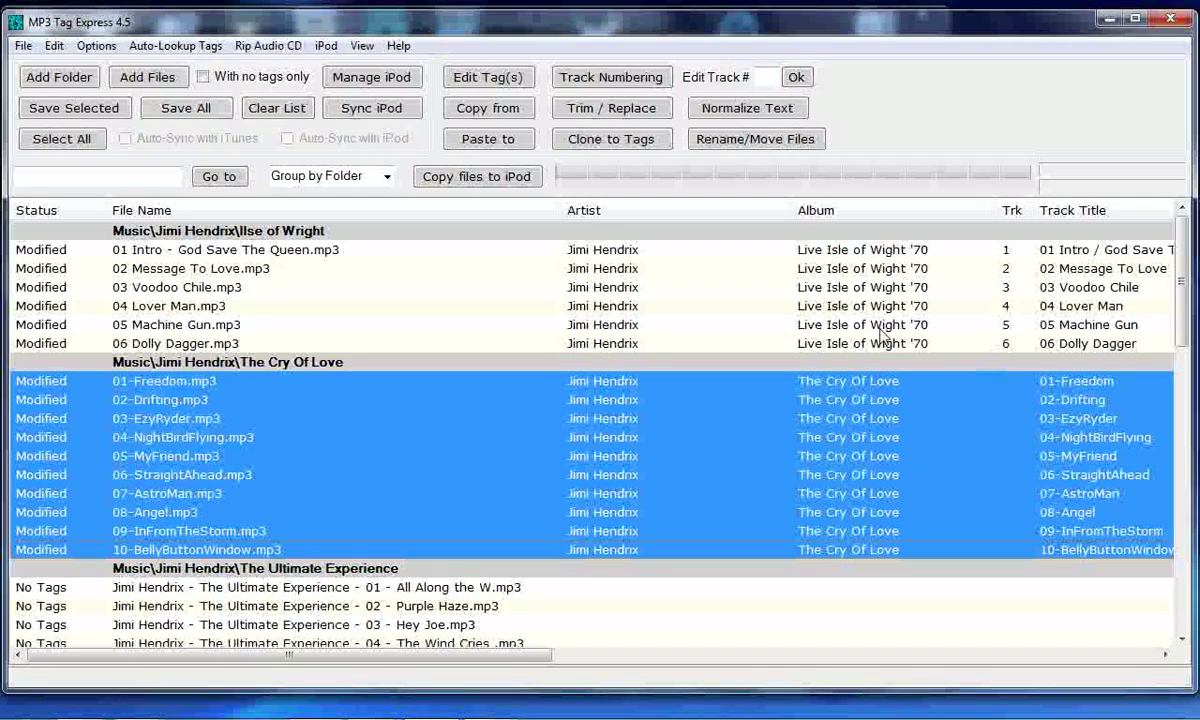
click(640, 79)
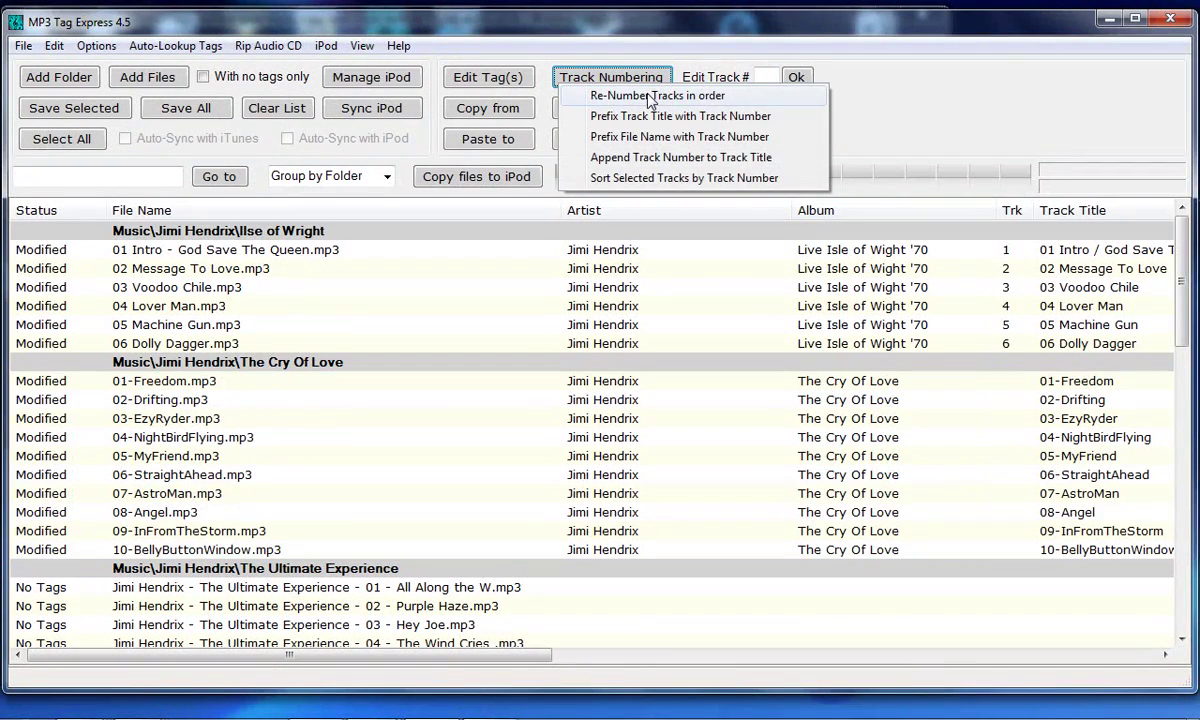
click(650, 96)
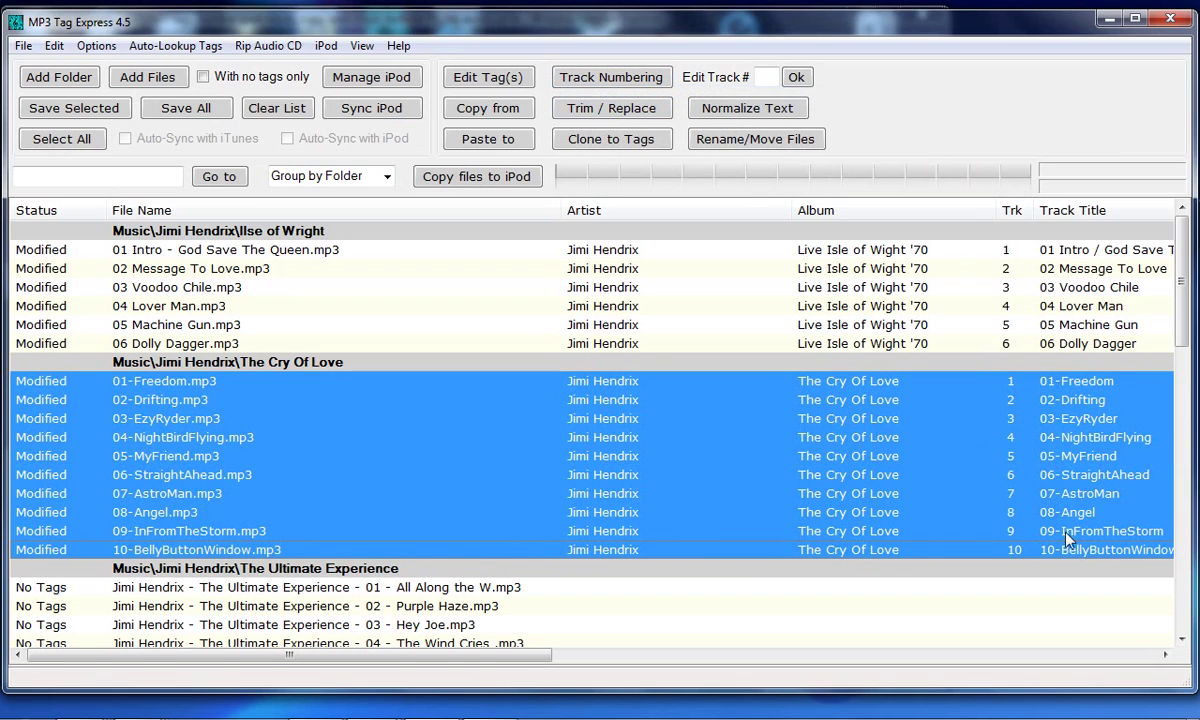
Select the 16 Ultimate Experience tracks and clone their folder and file names into tags
click(484, 590)
scroll(484, 597, down, 5)
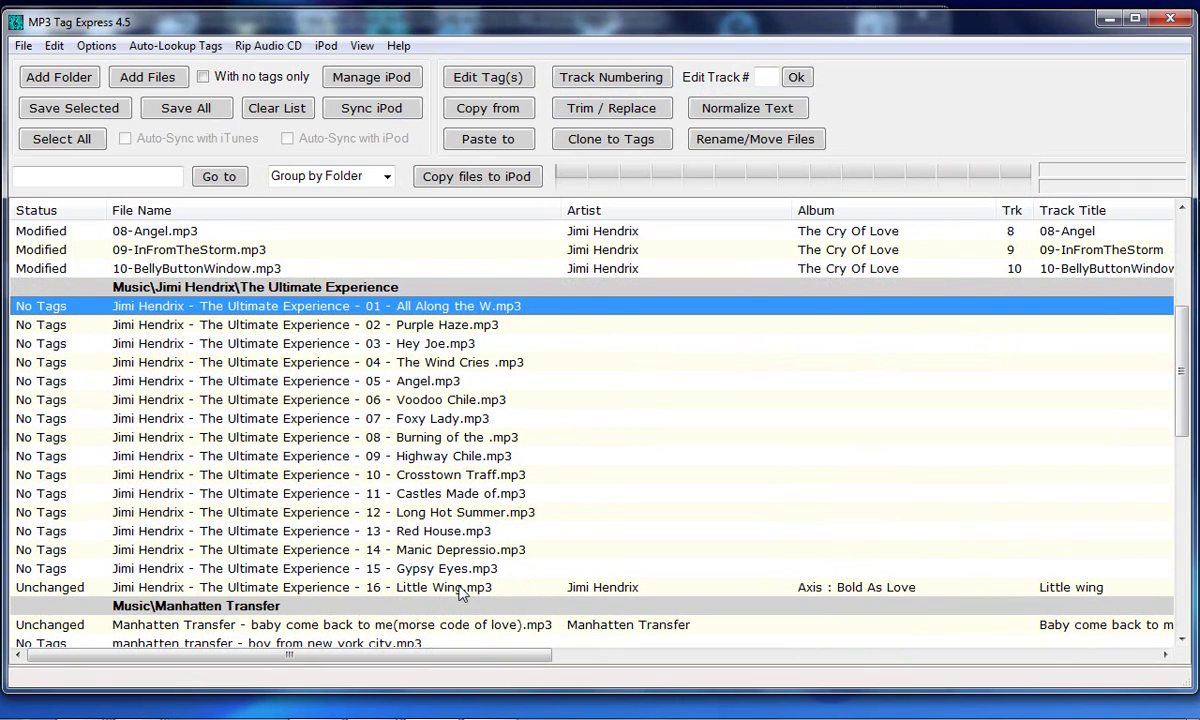
shift+click(462, 590)
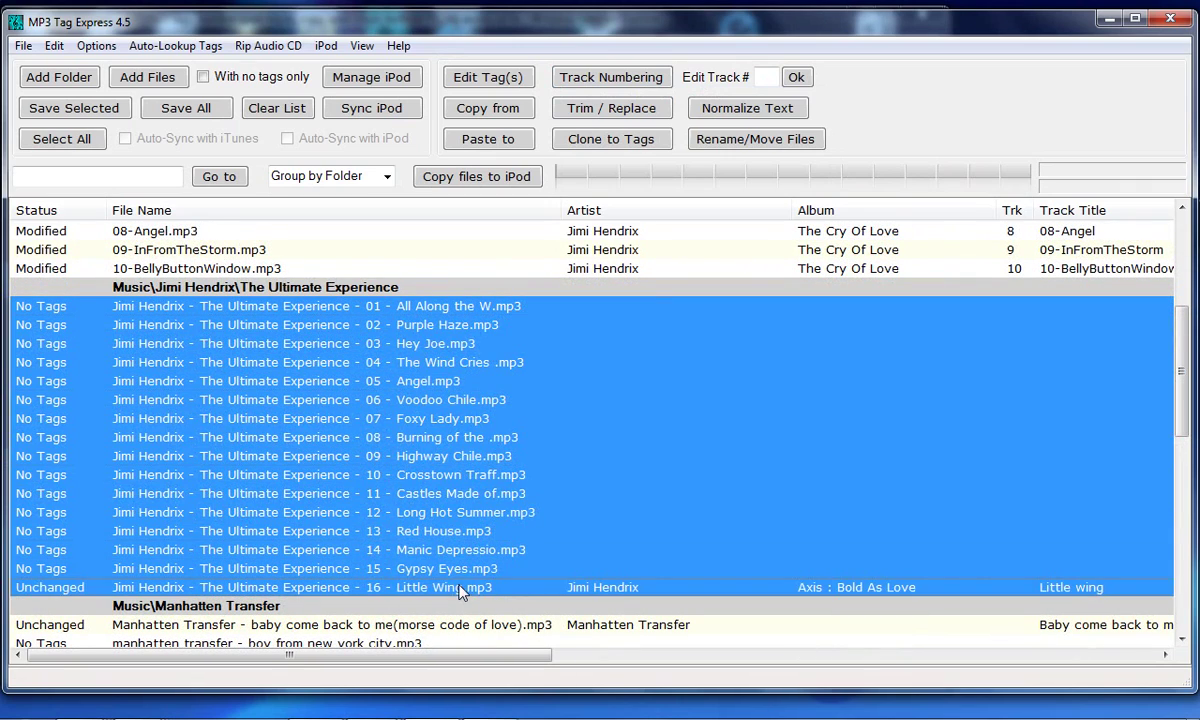
click(611, 143)
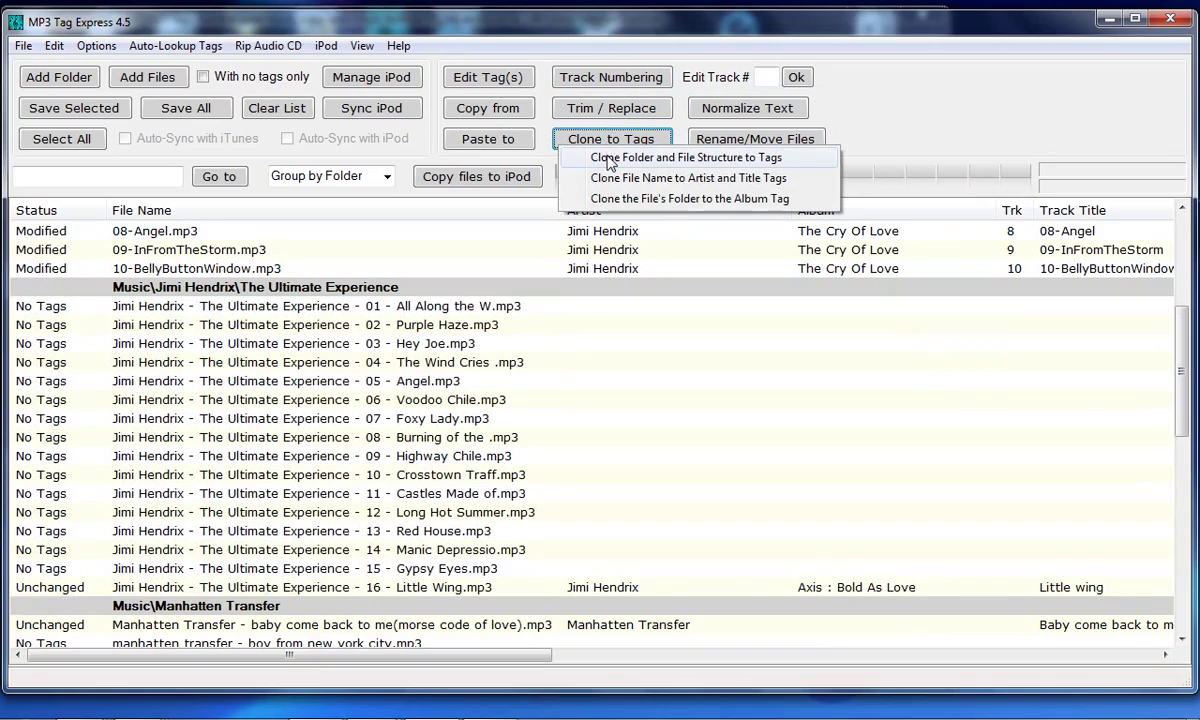
click(611, 158)
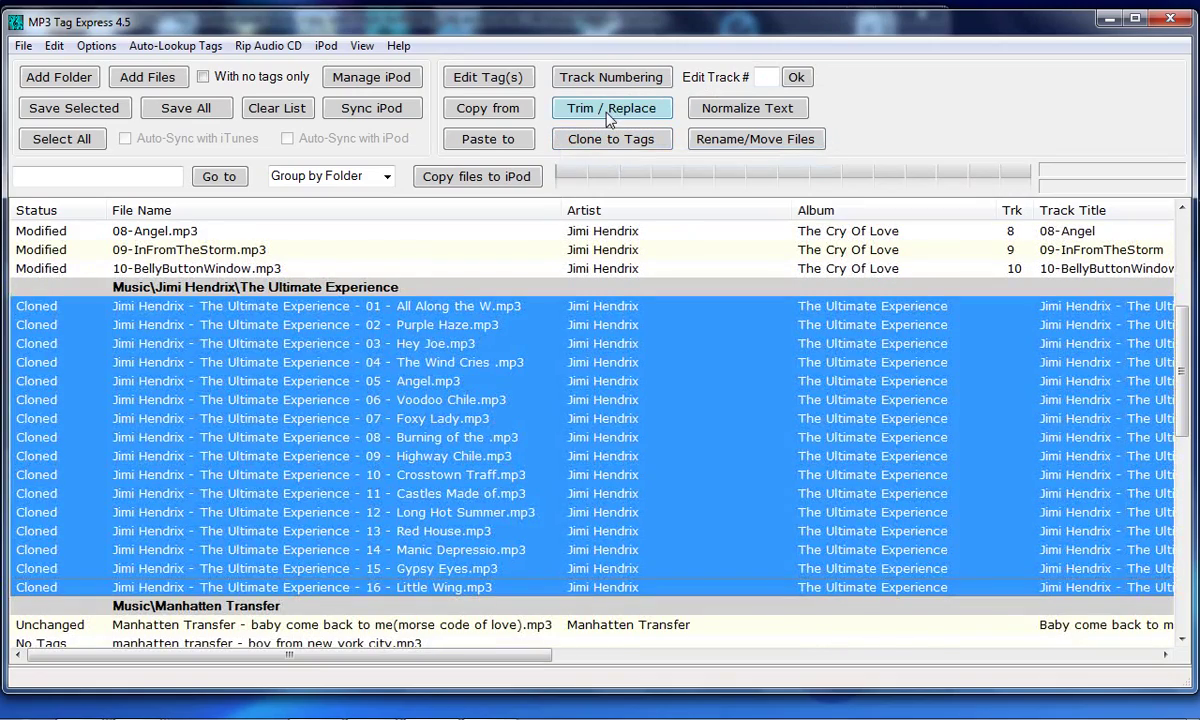
Trim artist and album from their titles and file names, then renumber the tracks 1–16
click(608, 110)
click(580, 143)
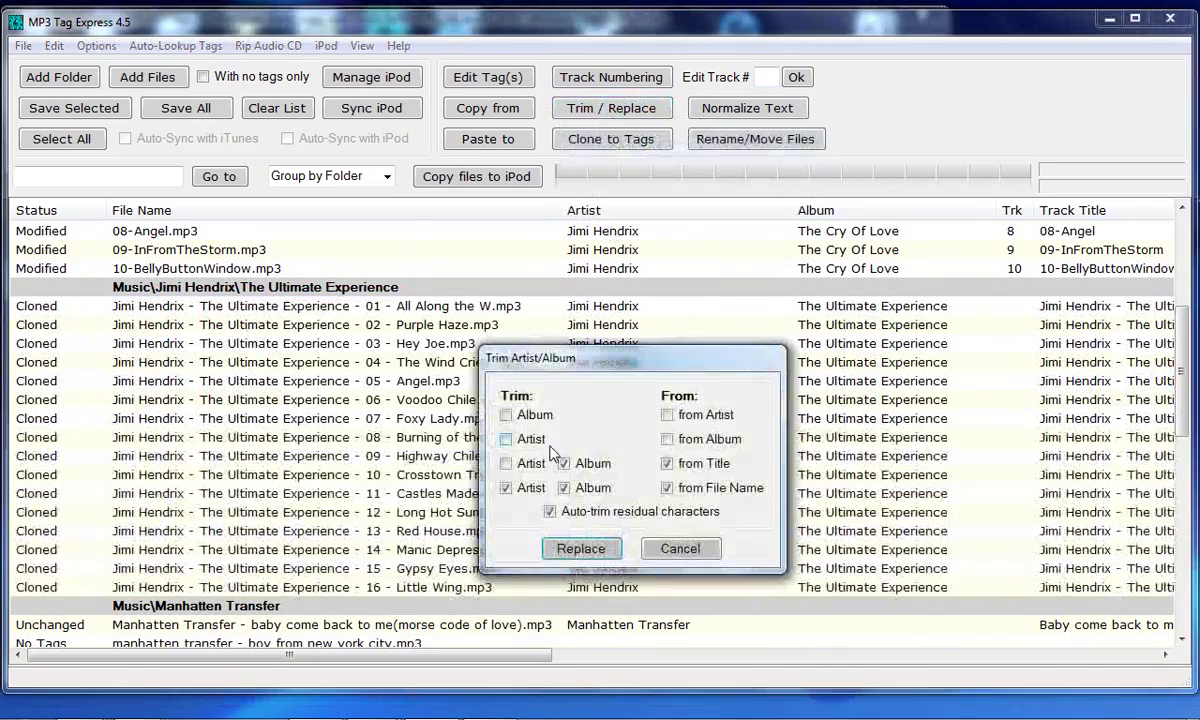
click(527, 468)
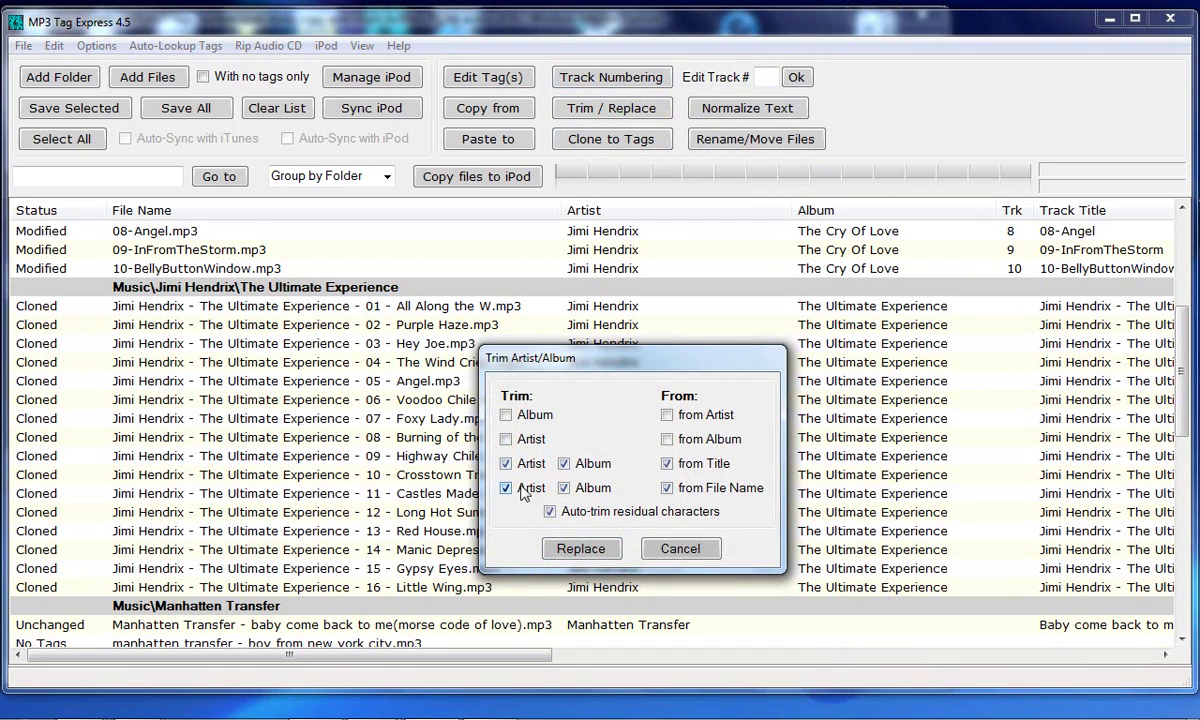
click(590, 550)
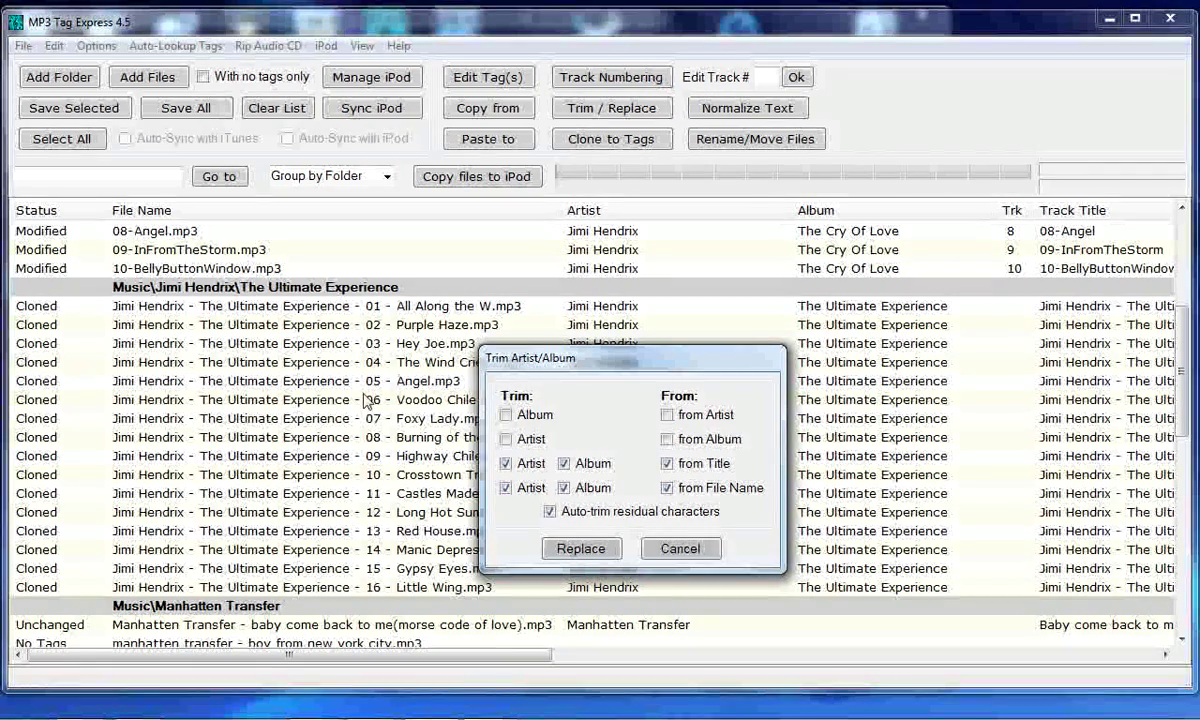
click(578, 548)
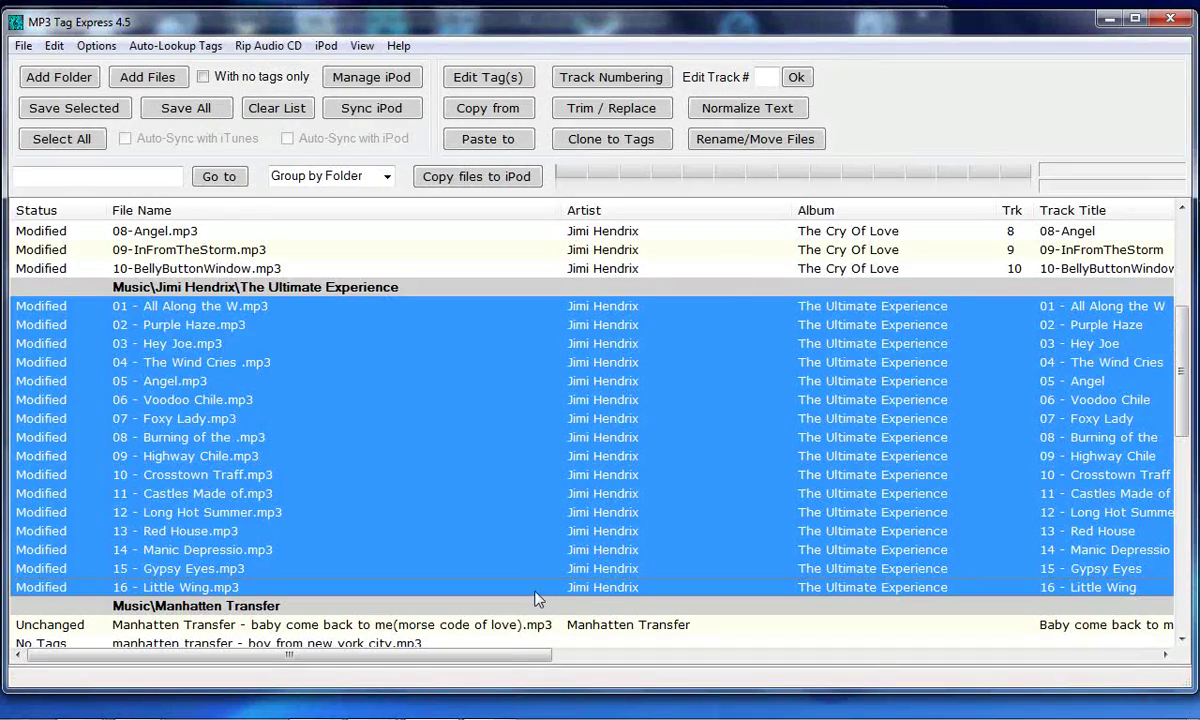
drag(445, 656, 528, 680)
click(608, 76)
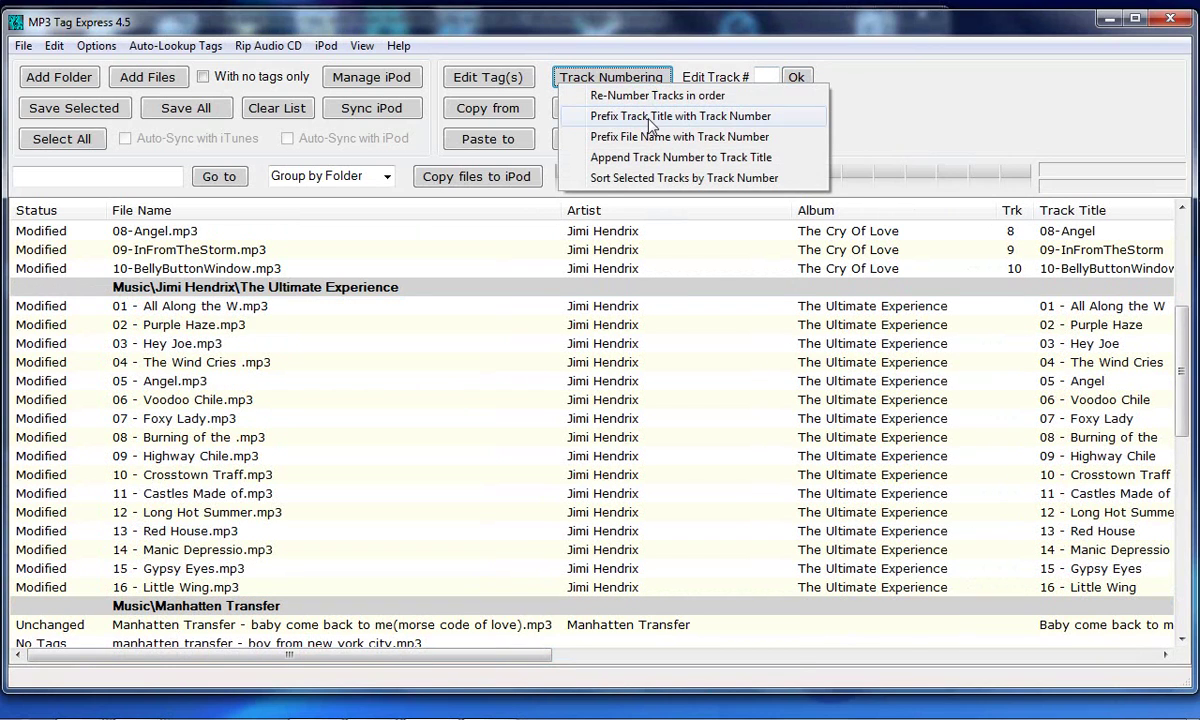
click(612, 96)
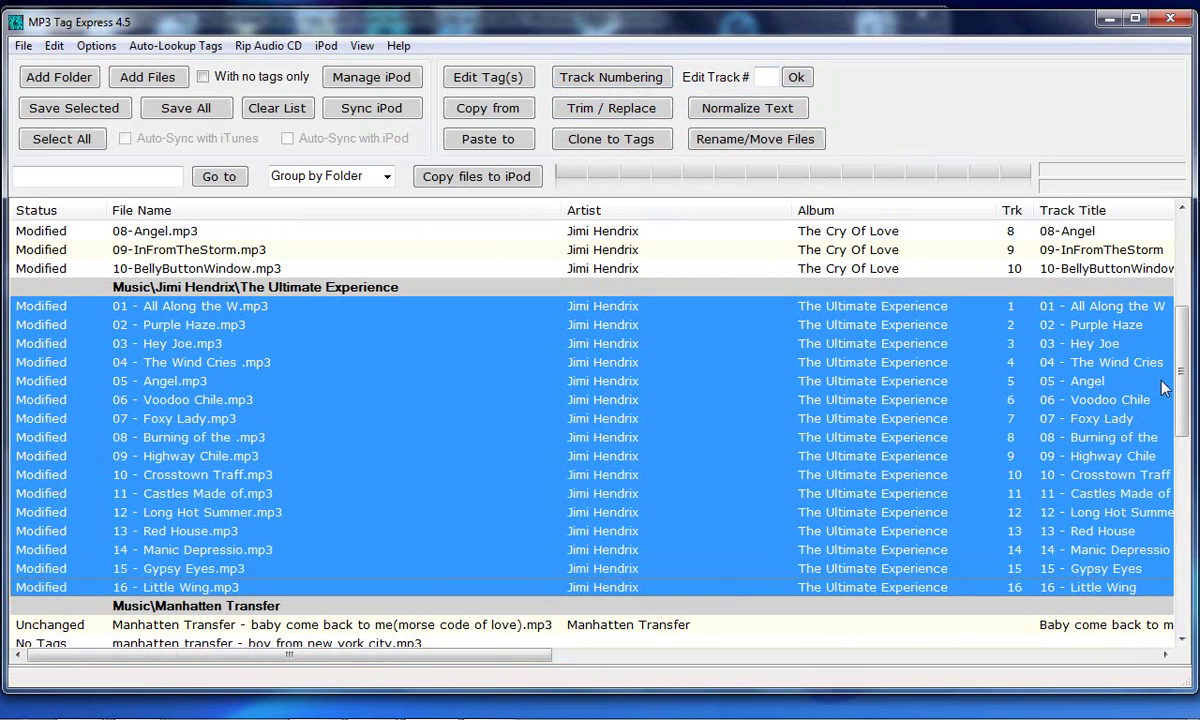
Select the first Isle of Wight track at the top of the Jimi Hendrix list
scroll(1190, 325, up, 2)
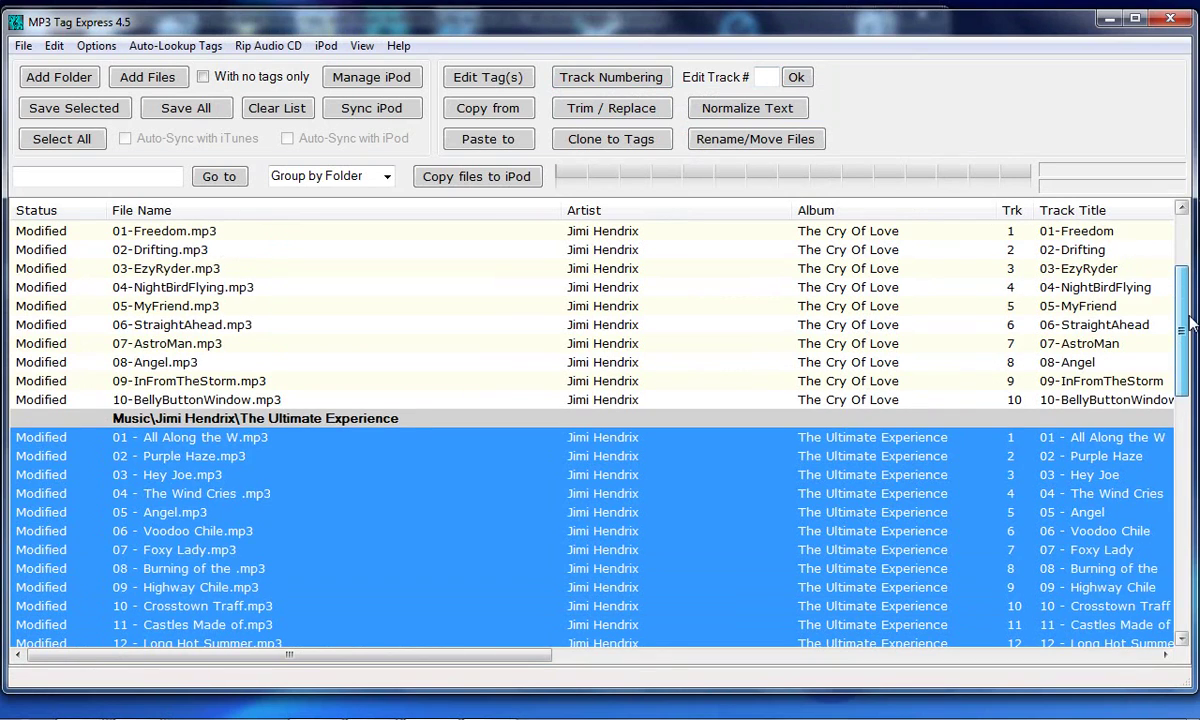
mouse_move(1190, 320)
mouse_down()
mouse_move(1190, 290)
mouse_move(1190, 302)
mouse_up()
scroll(1118, 262, up, 2)
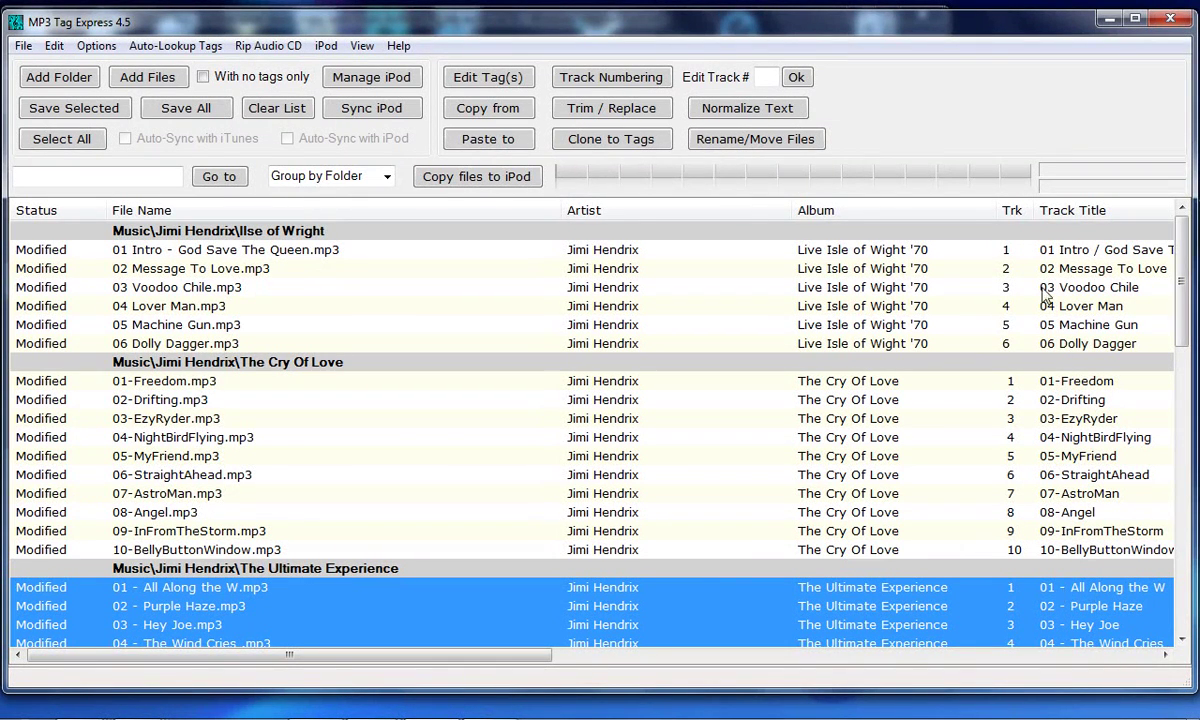
click(1063, 252)
scroll(1078, 488, down, 5)
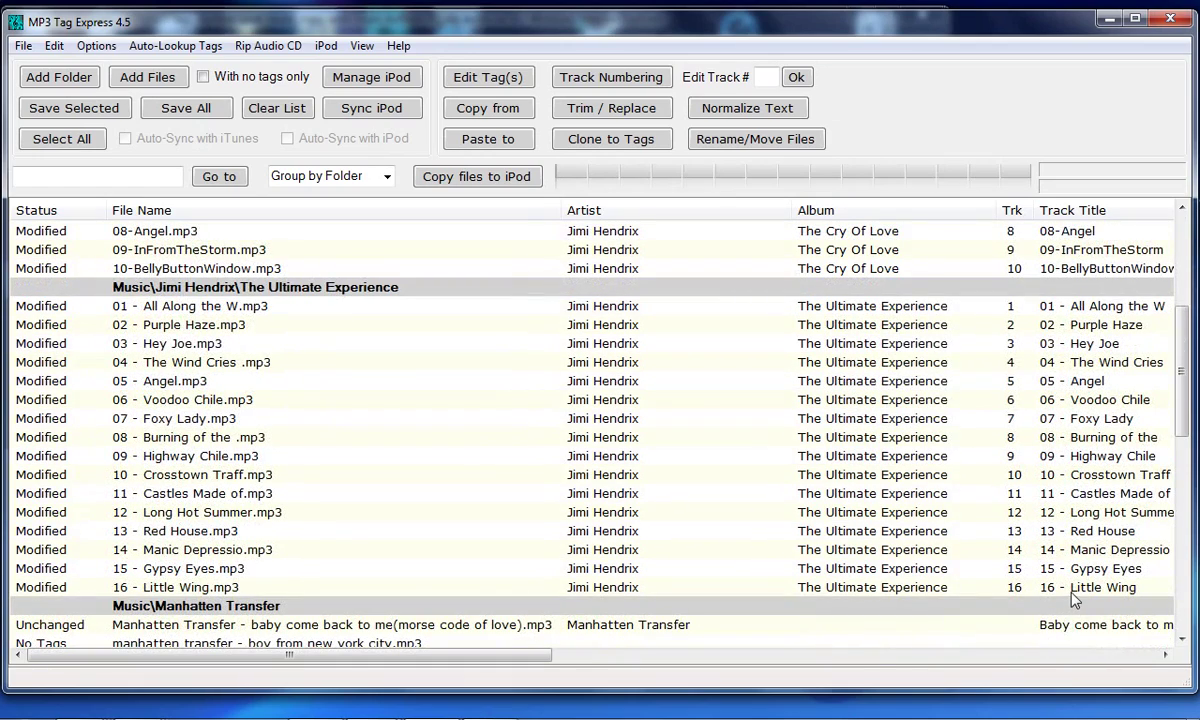
Extend the selection through 16 - Little Wing and trim the track numbers from the titles
shift+click(1083, 588)
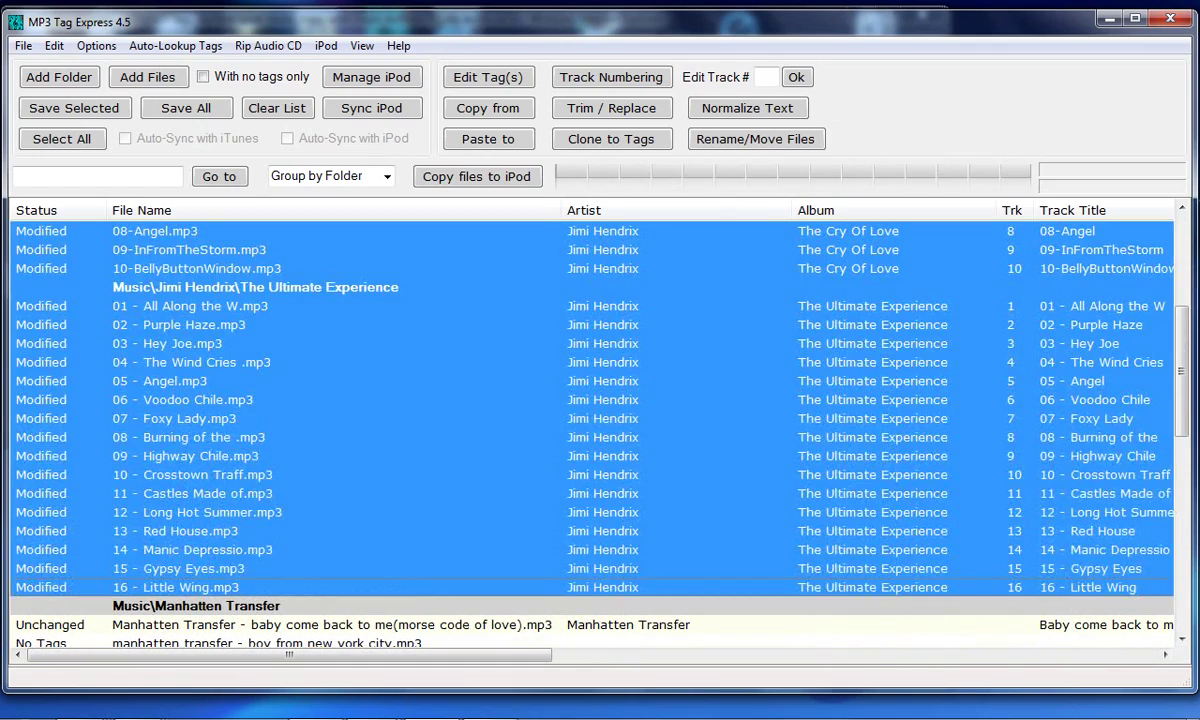
drag(1186, 350, 1183, 260)
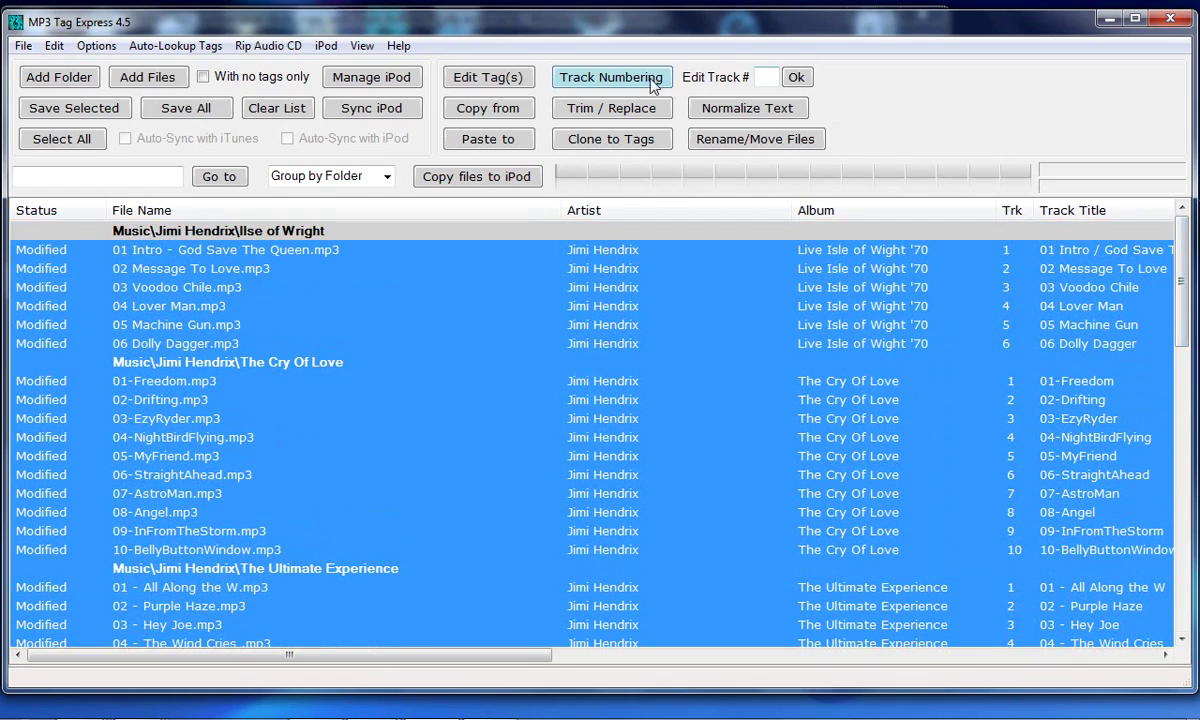
click(638, 110)
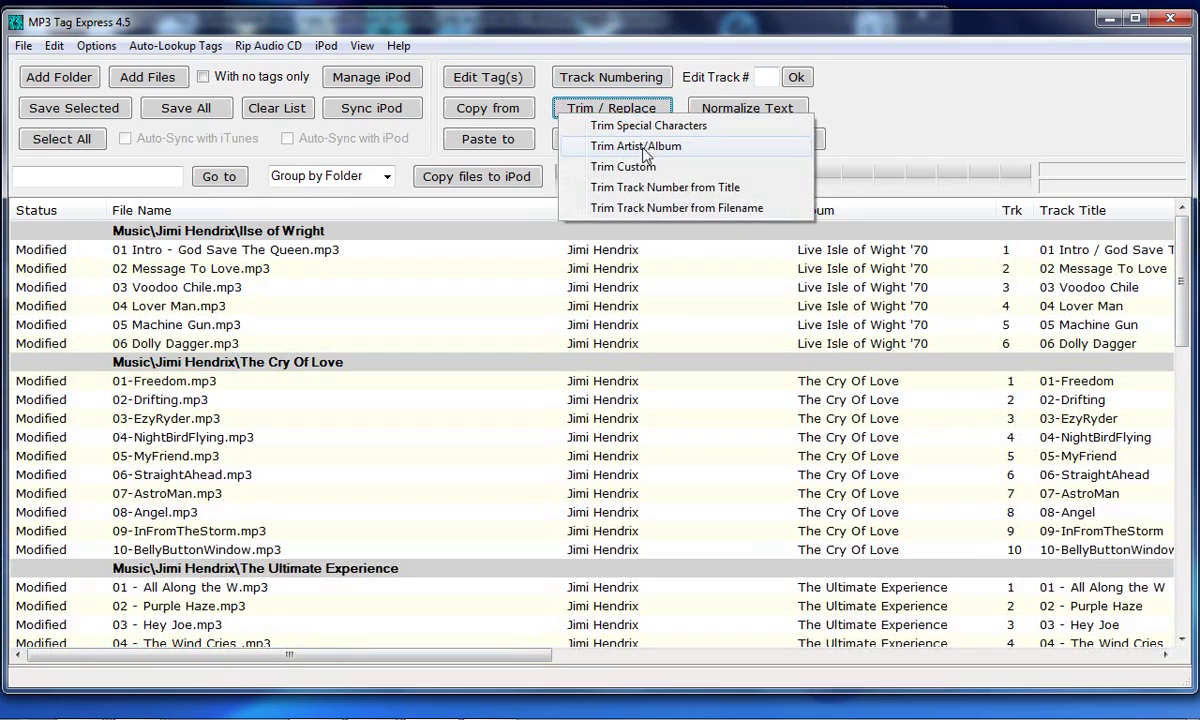
click(645, 190)
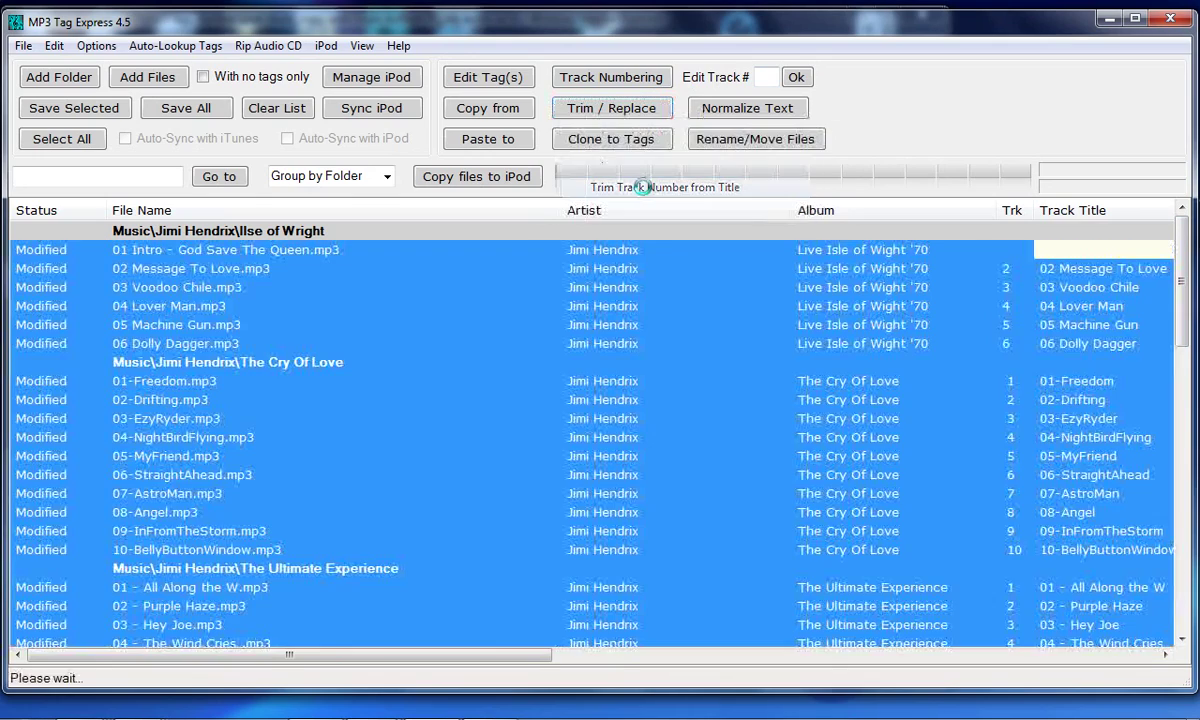
Trim the leading track numbers from the Jimi Hendrix file names, e.g. Freedom.mp3
click(623, 113)
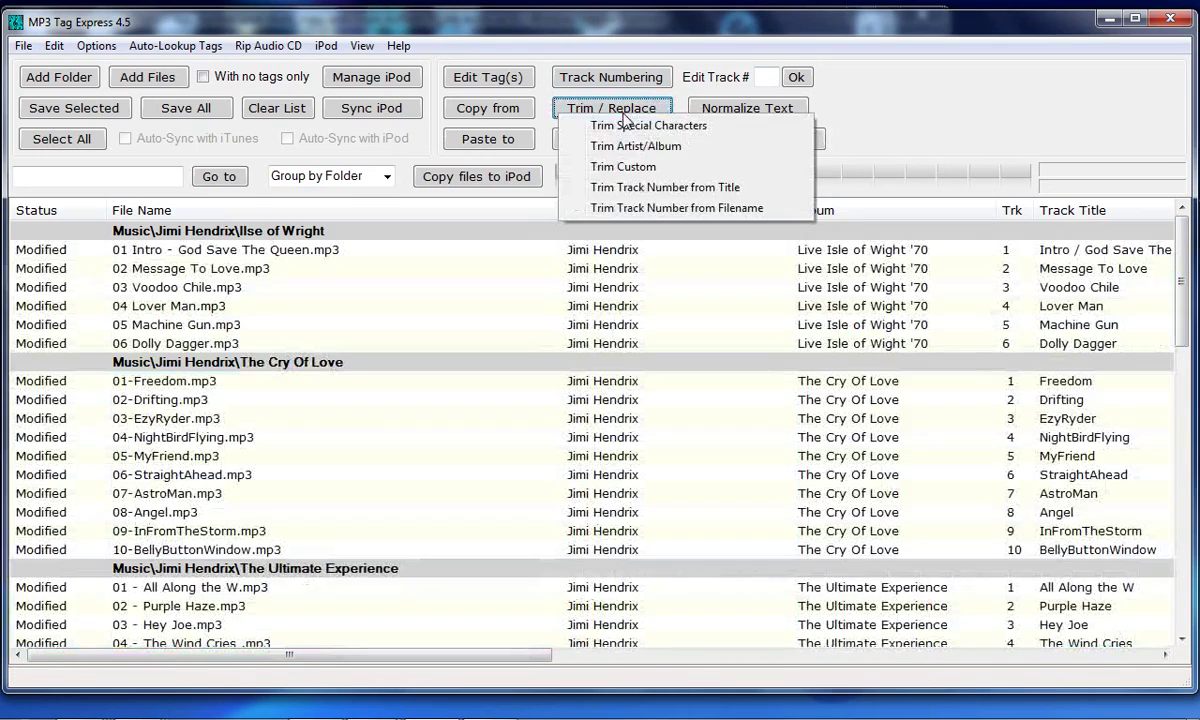
click(640, 209)
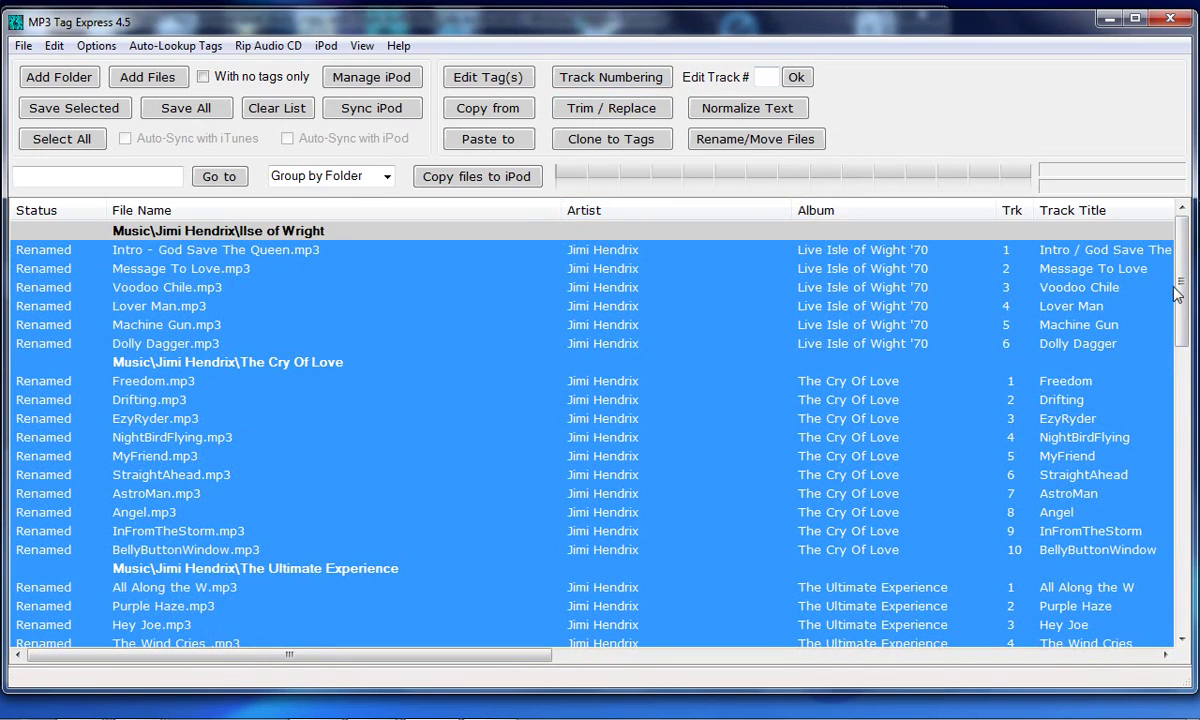
drag(1176, 290, 1181, 250)
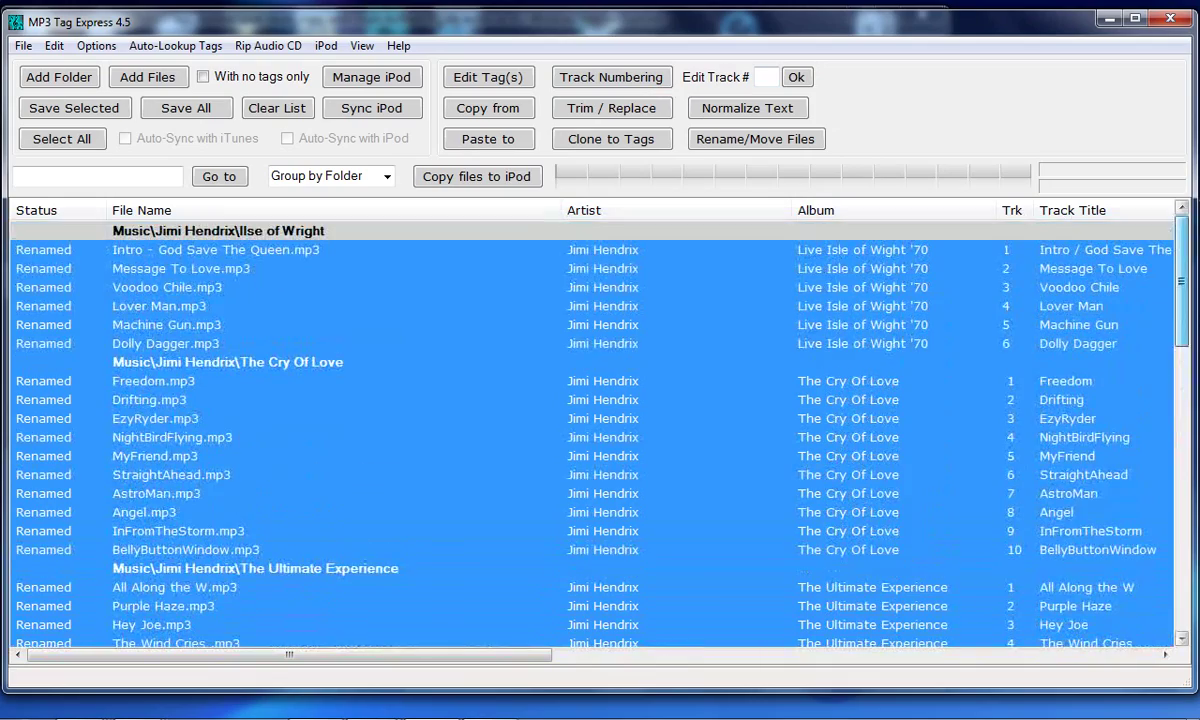
Prefix each Jimi Hendrix title and file name with its track number, e.g. 01-Freedom.mp3
click(585, 80)
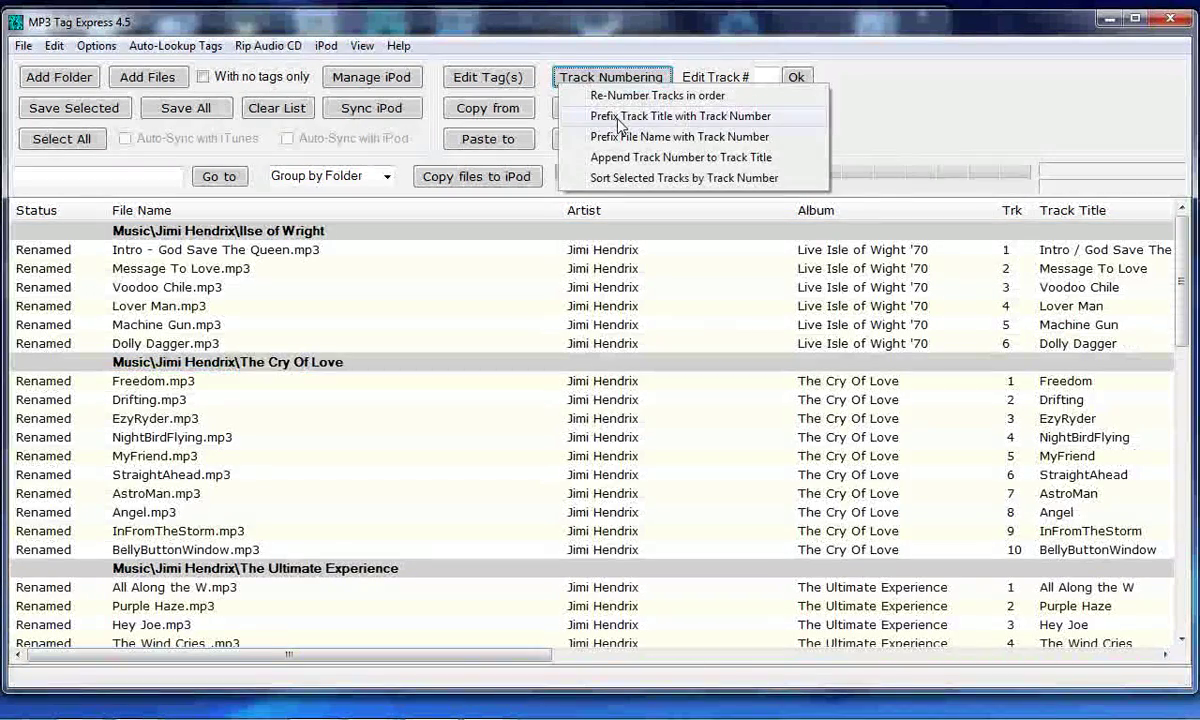
click(619, 117)
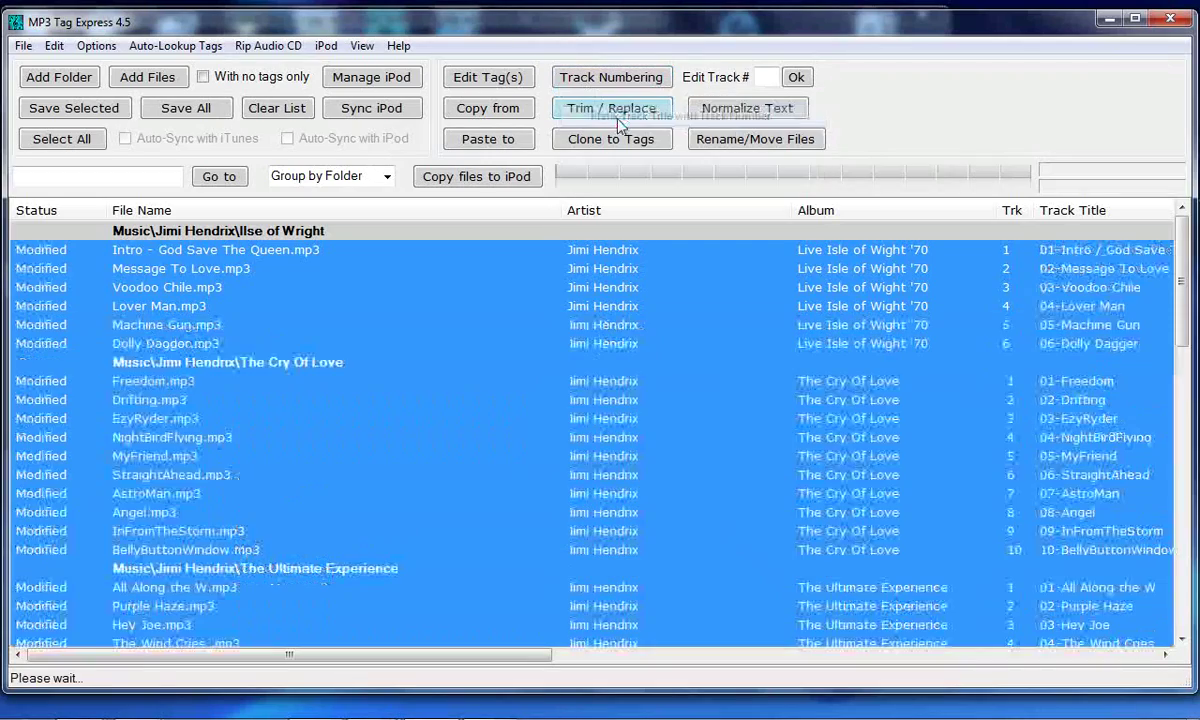
click(617, 117)
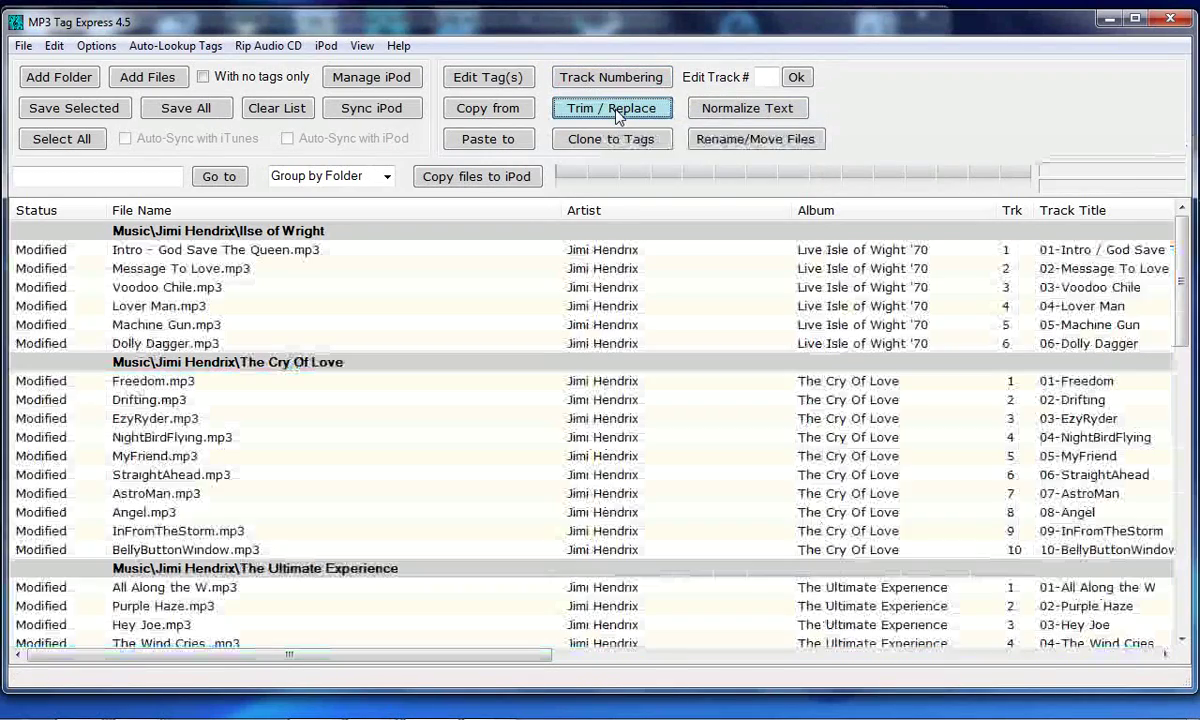
click(579, 80)
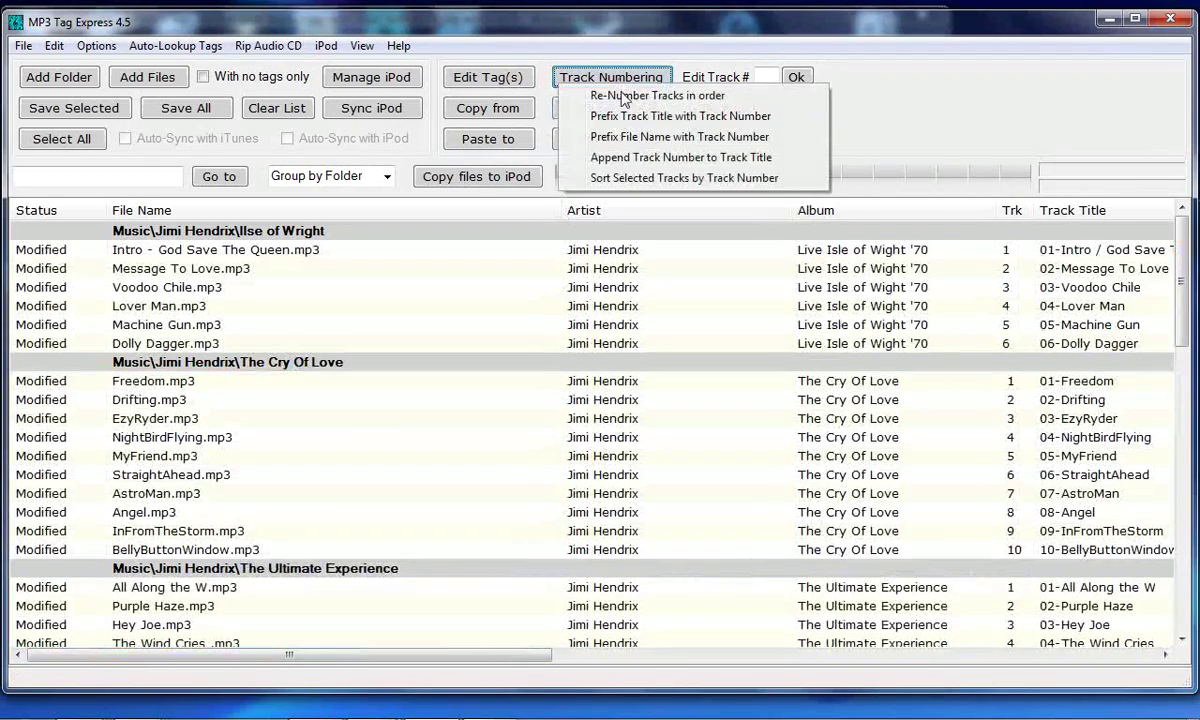
click(630, 138)
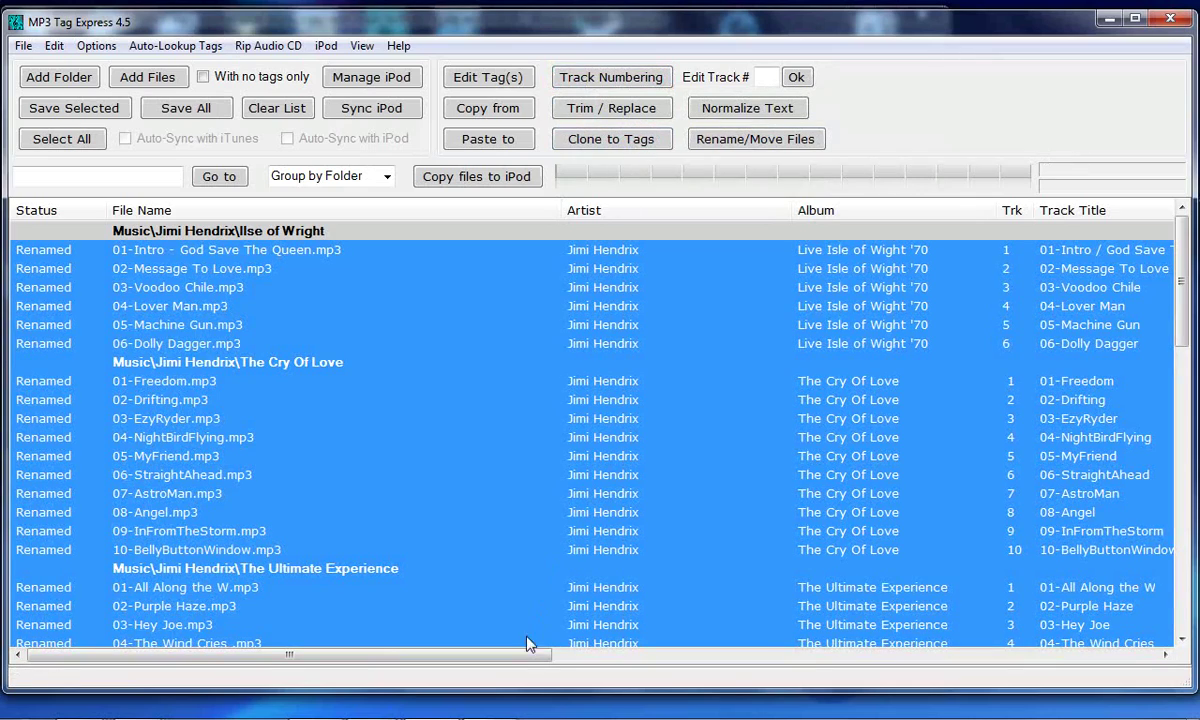
drag(527, 654, 664, 654)
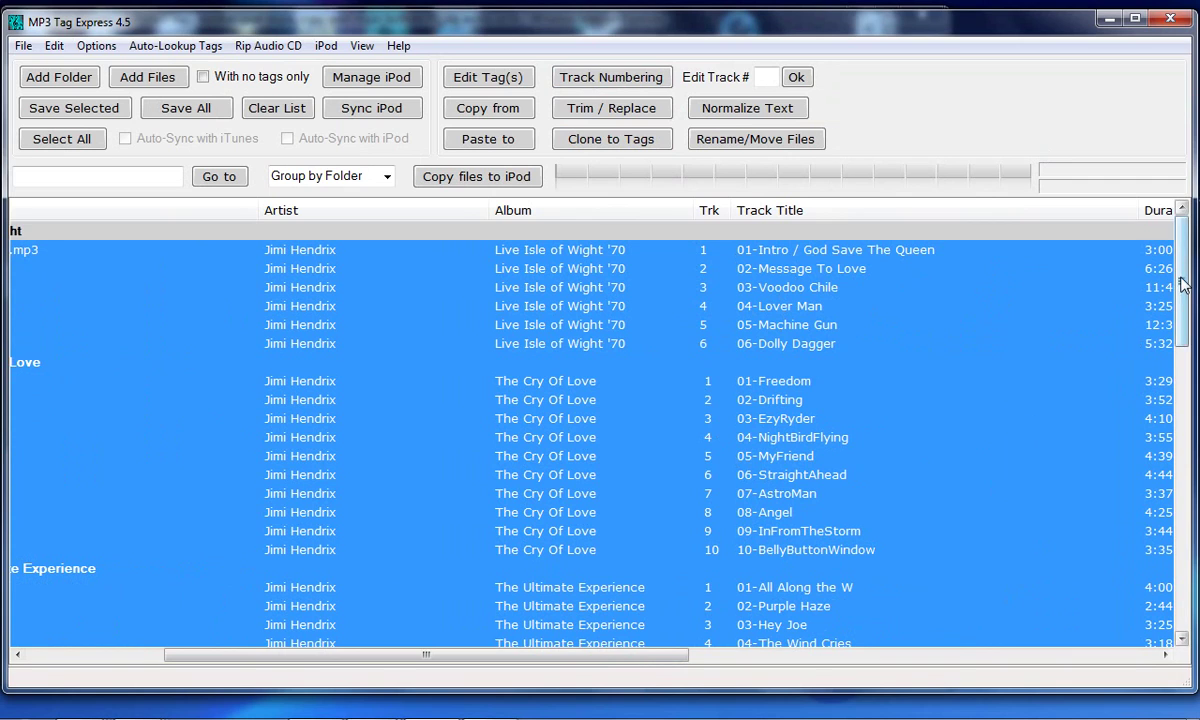
Select every Jimi Hendrix track from the first one through 16-Little Wing
scroll(1183, 300, down, 1)
mouse_move(1183, 300)
mouse_down()
mouse_move(1181, 351)
mouse_move(1184, 280)
mouse_up()
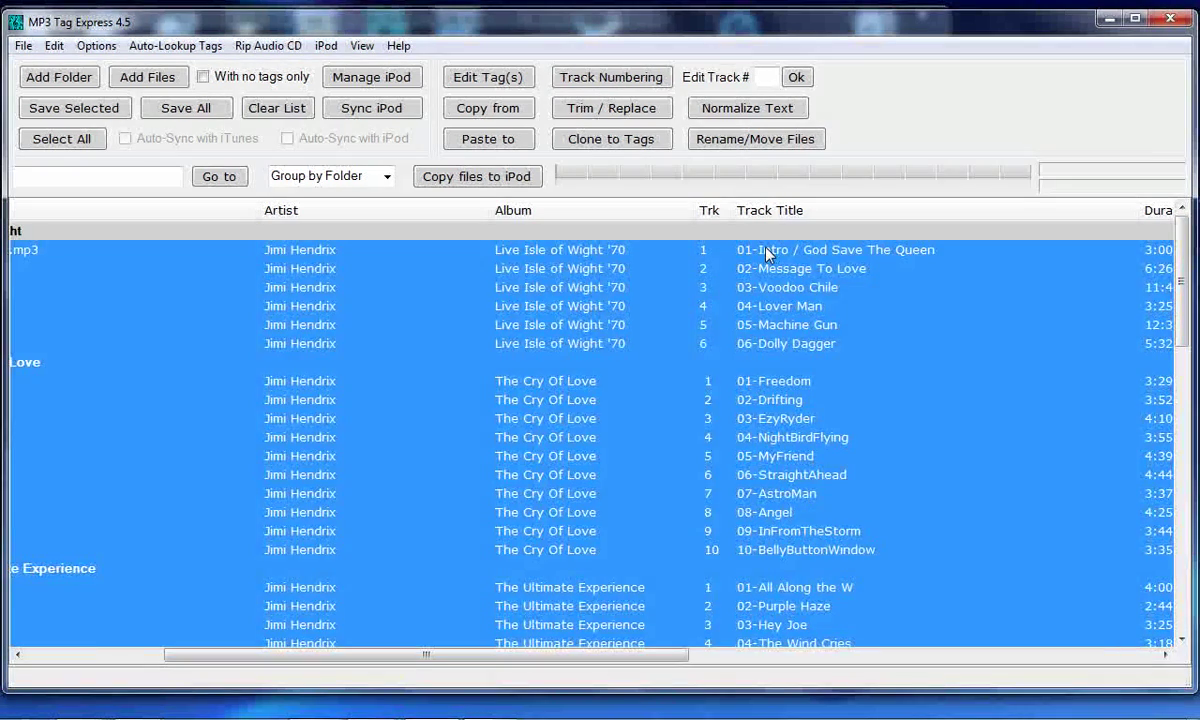
click(741, 259)
scroll(724, 392, down, 4)
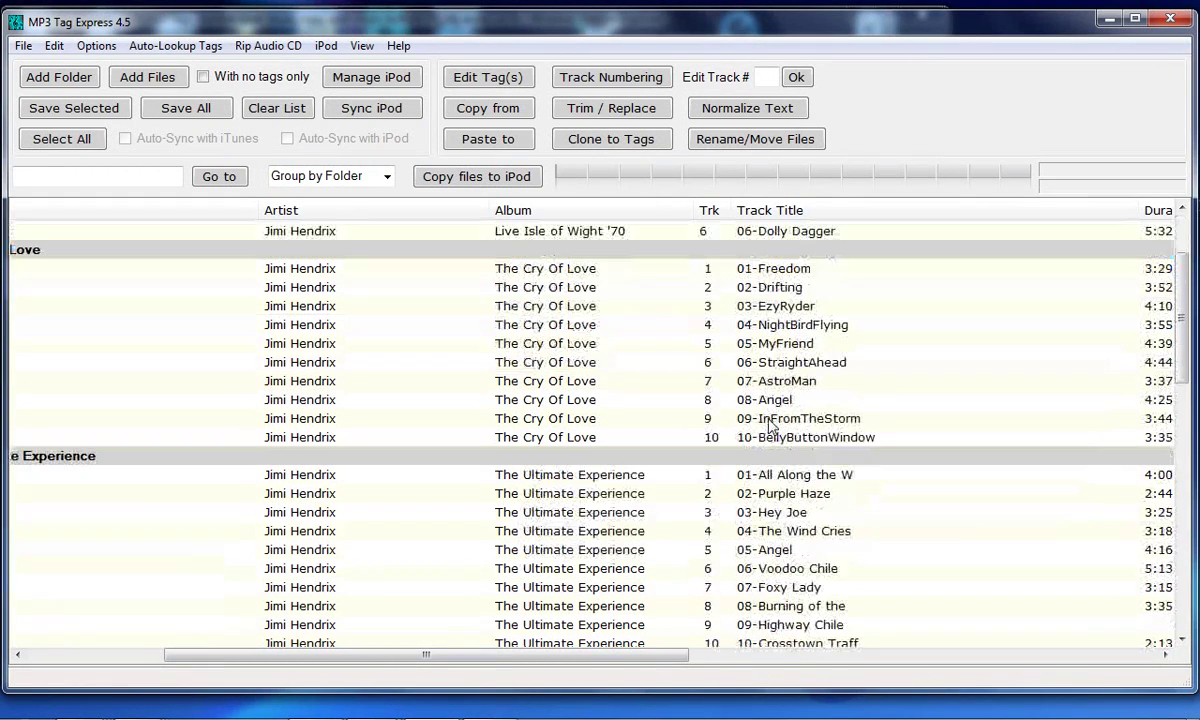
scroll(771, 482, down, 2)
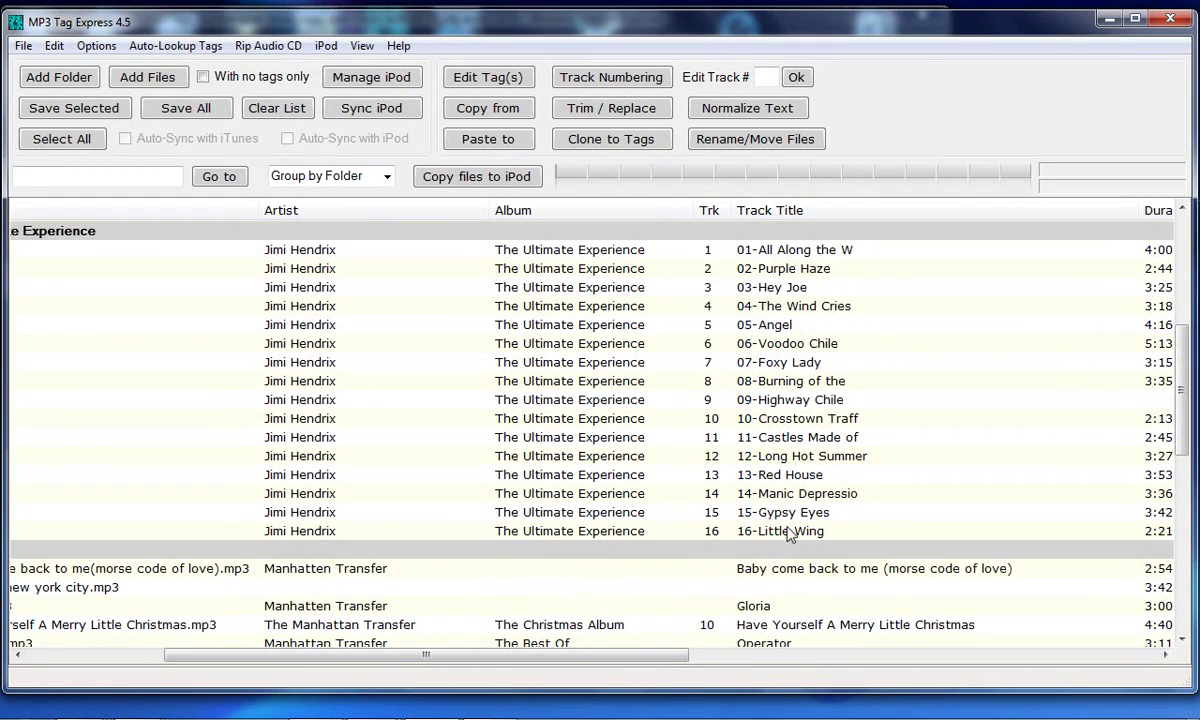
shift+click(786, 538)
Check the Renamed status across the list, then select only the first Isle of Wight track
scroll(948, 488, left, 3)
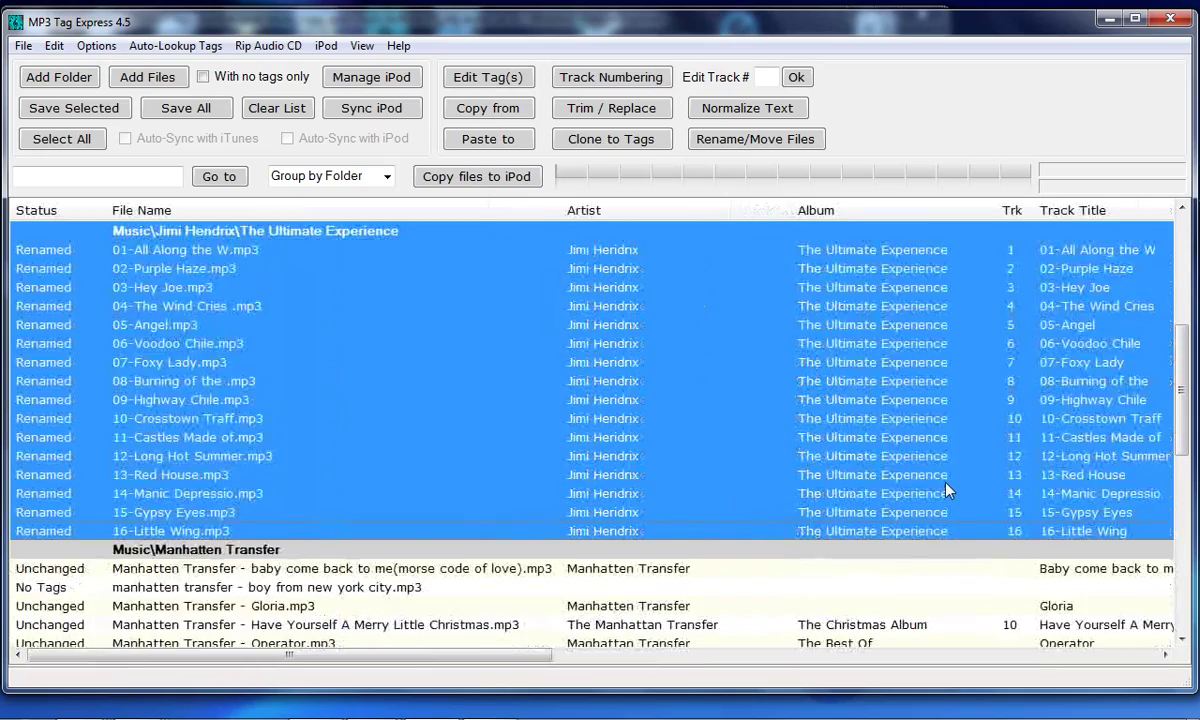
scroll(948, 488, up, 6)
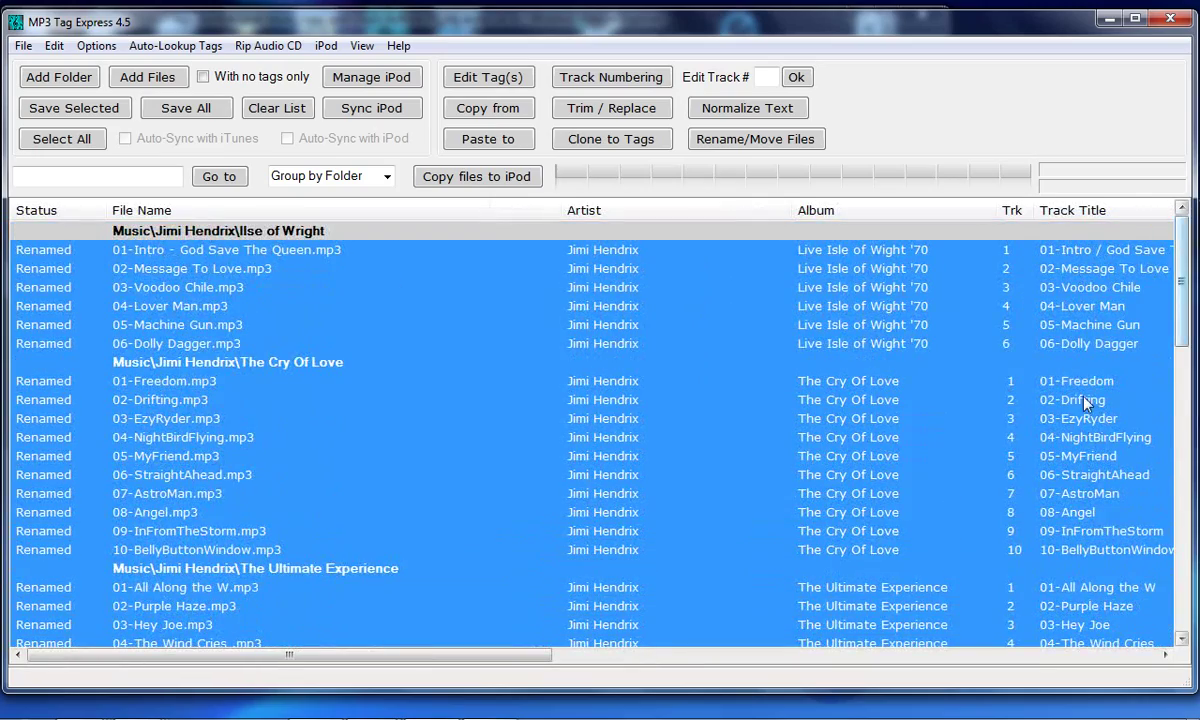
scroll(1075, 460, down, 5)
scroll(1078, 428, up, 4)
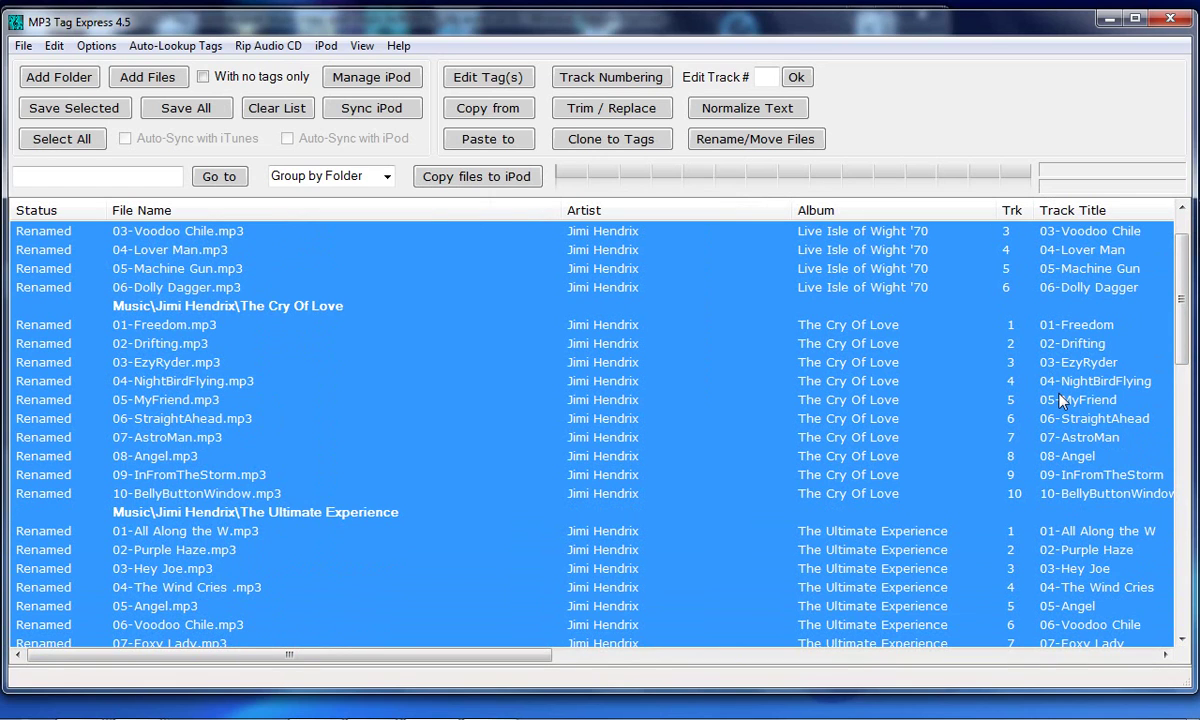
mouse_move(1185, 340)
mouse_down()
mouse_move(1185, 396)
mouse_move(1185, 347)
mouse_up()
click(795, 250)
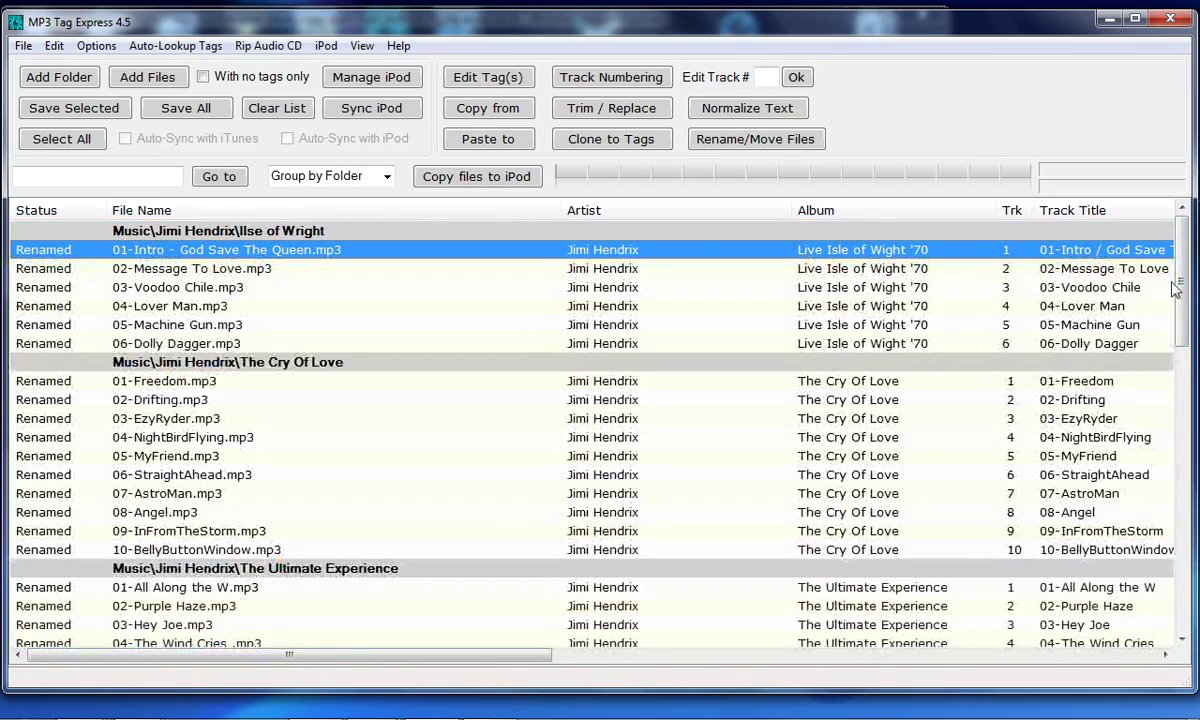
mouse_move(1181, 288)
mouse_down()
mouse_move(1181, 396)
mouse_move(1180, 278)
mouse_up()
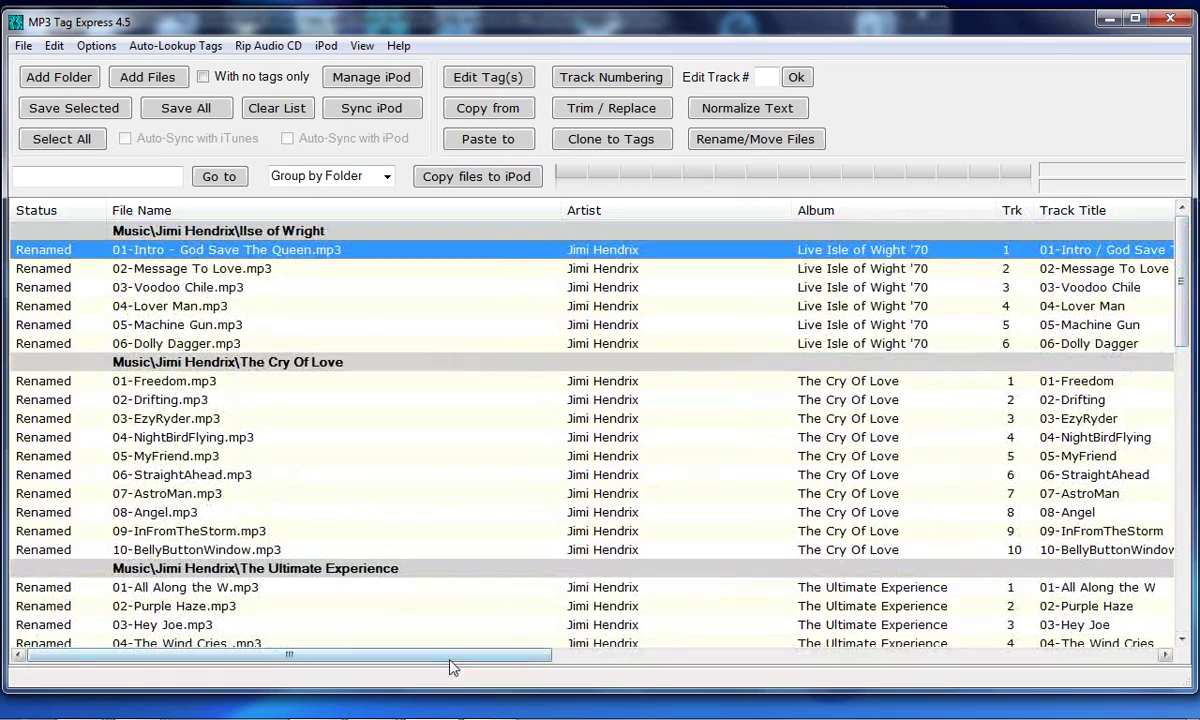
Select all Jimi Hendrix tracks down to 16-Little Wing
drag(451, 660, 983, 705)
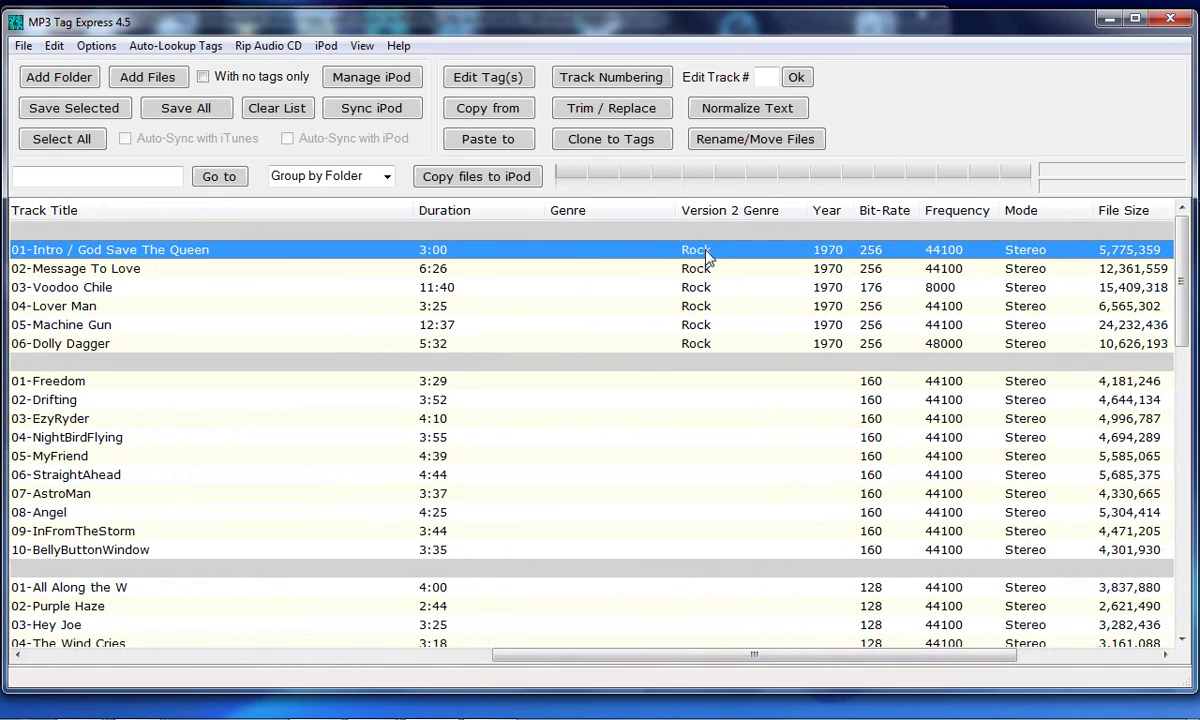
scroll(705, 390, down, 1)
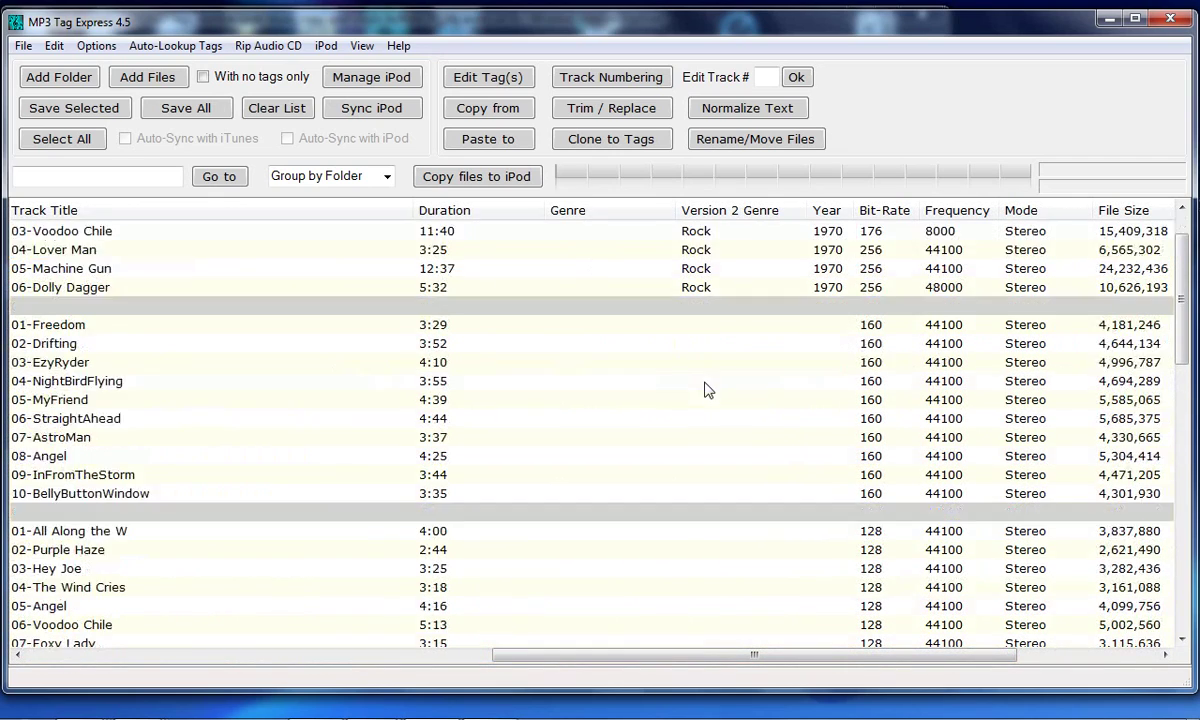
scroll(705, 390, up, 1)
scroll(704, 385, down, 4)
scroll(704, 380, down, 3)
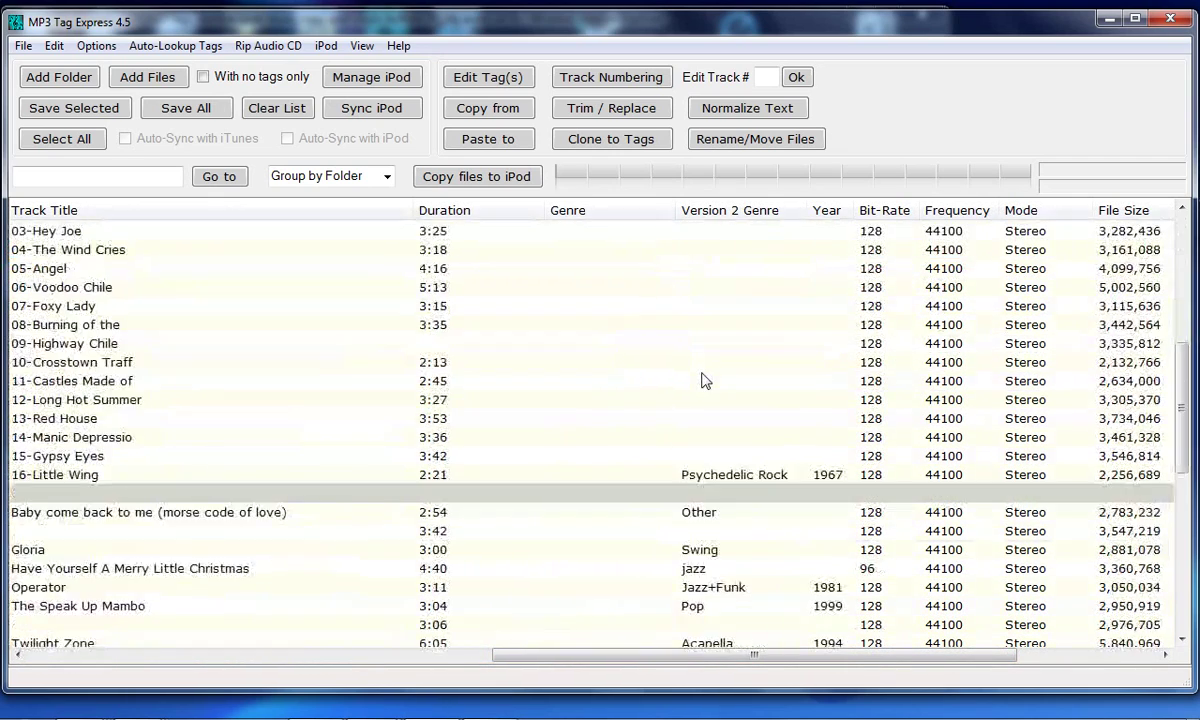
shift+click(730, 481)
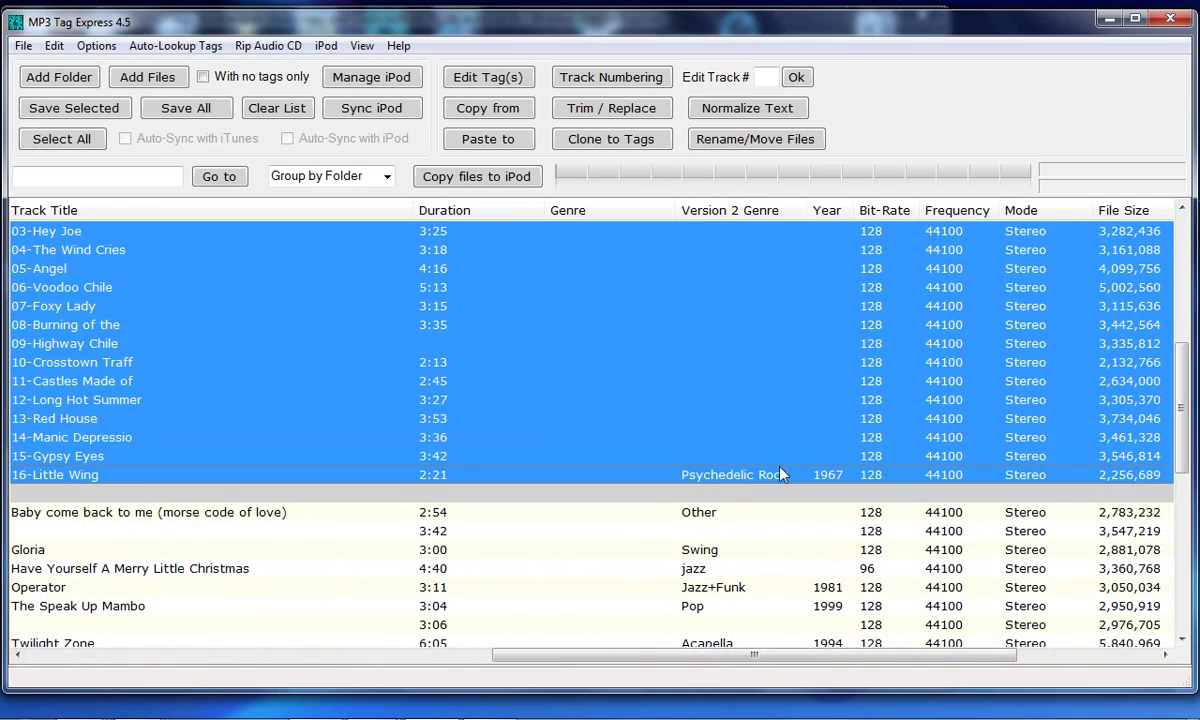
drag(1181, 408, 1190, 220)
Set the Version 1 genre of the selected tracks to Psychedelic Rock
click(494, 80)
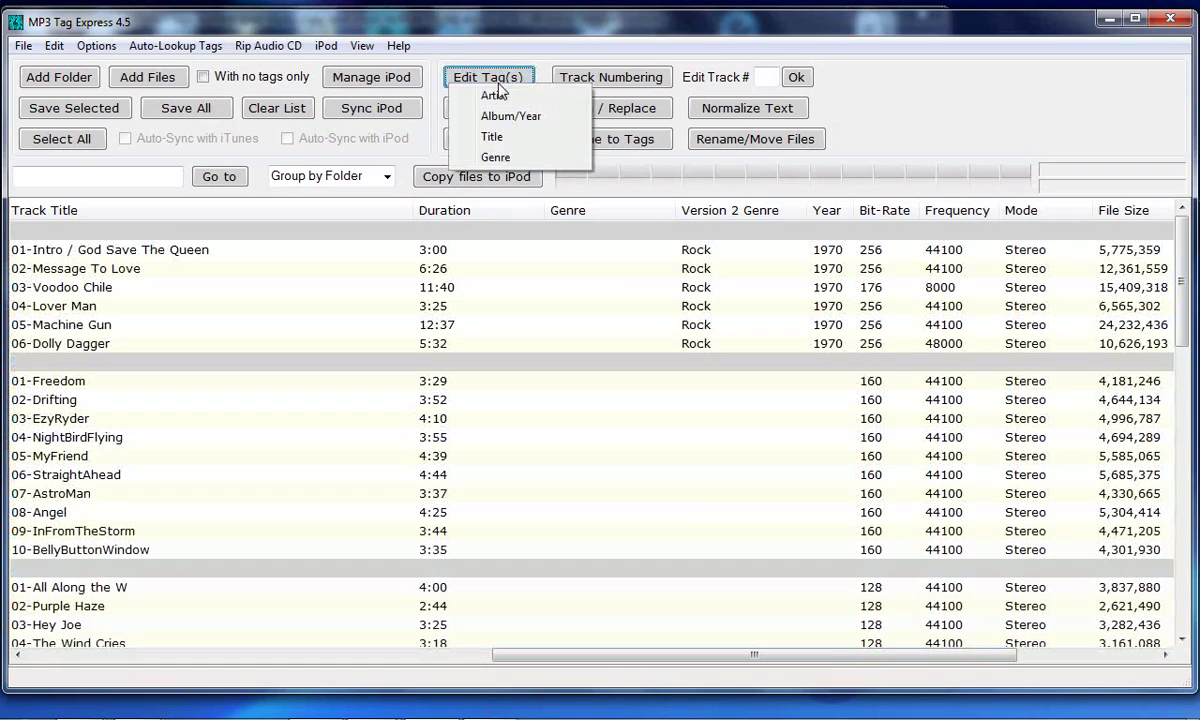
click(494, 157)
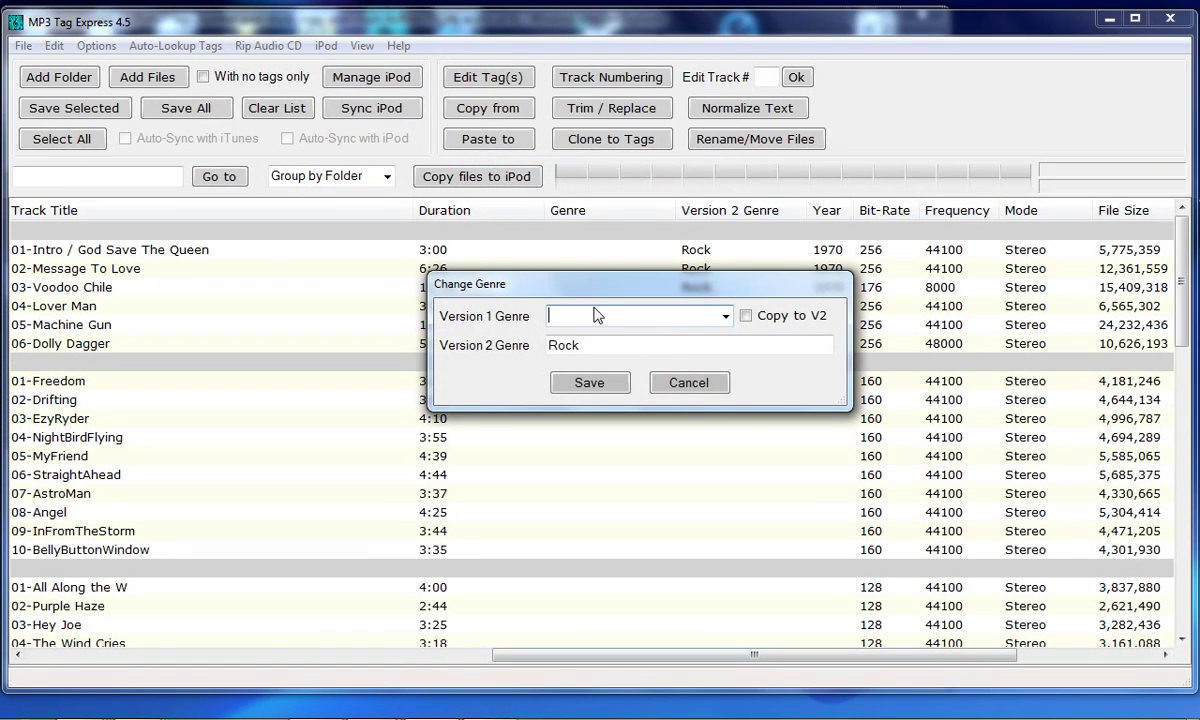
click(595, 312)
text(Psychadelic)
click(637, 315)
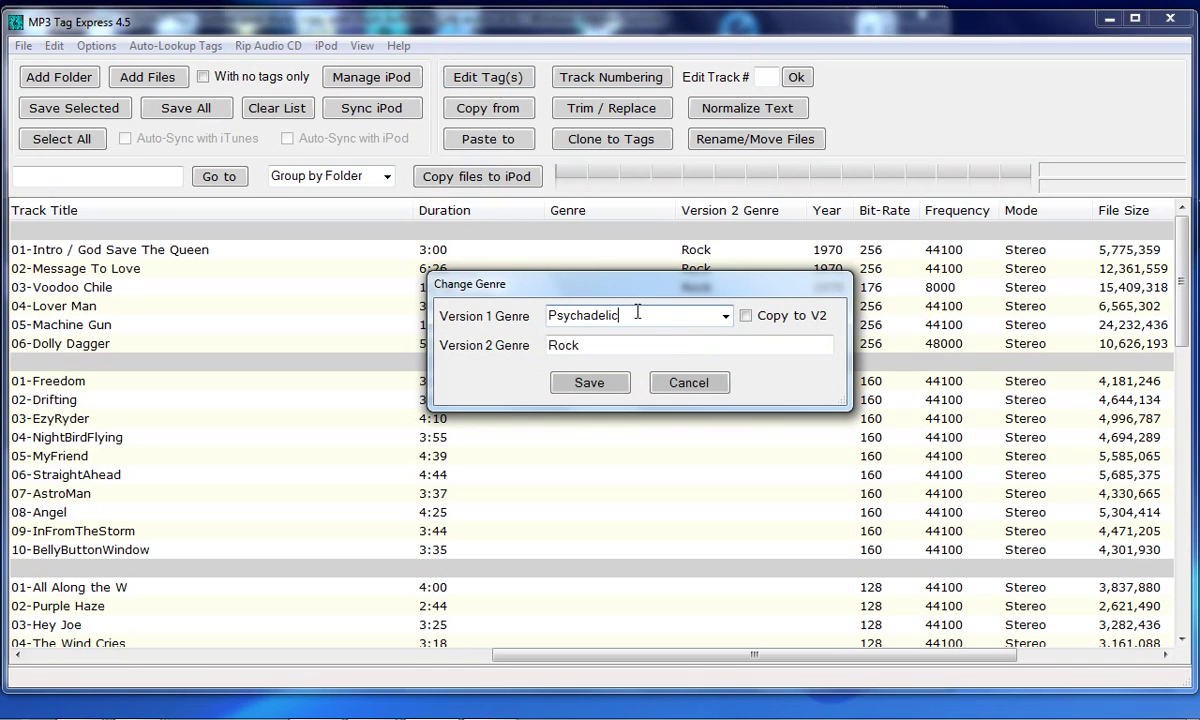
click(725, 317)
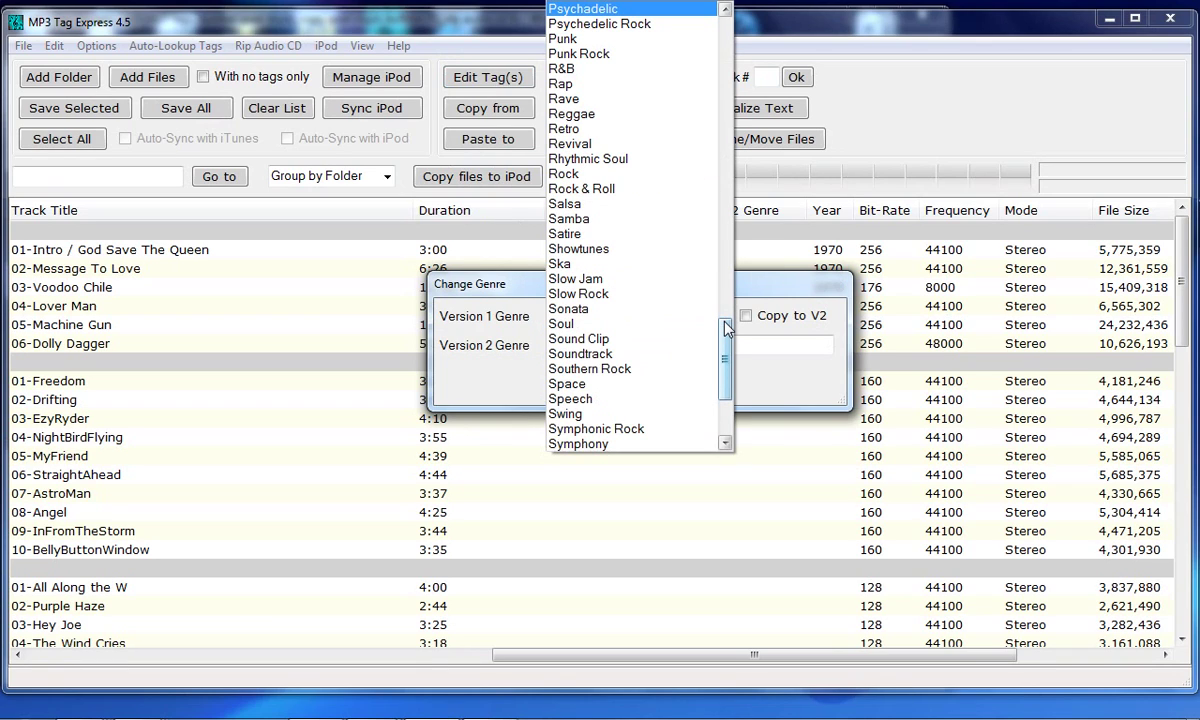
click(648, 27)
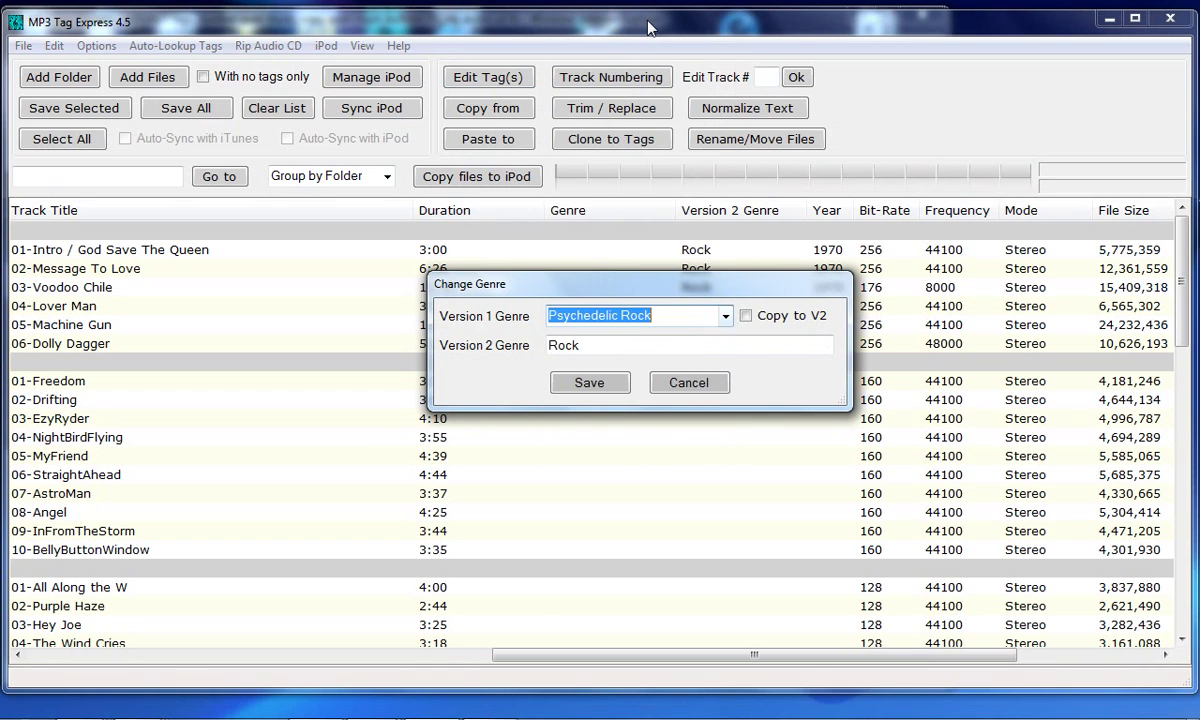
Copy the genre to Version 2 as Psychedelic Acid Rock and save both genres
click(746, 316)
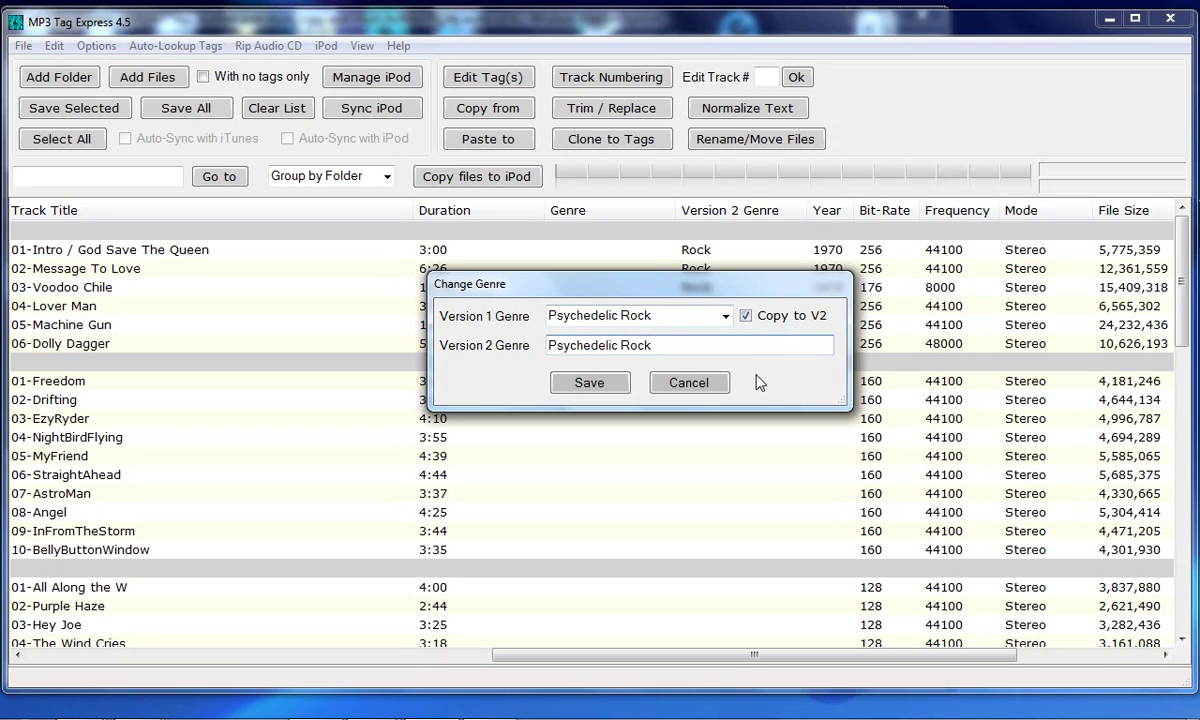
text(Acid)
click(592, 384)
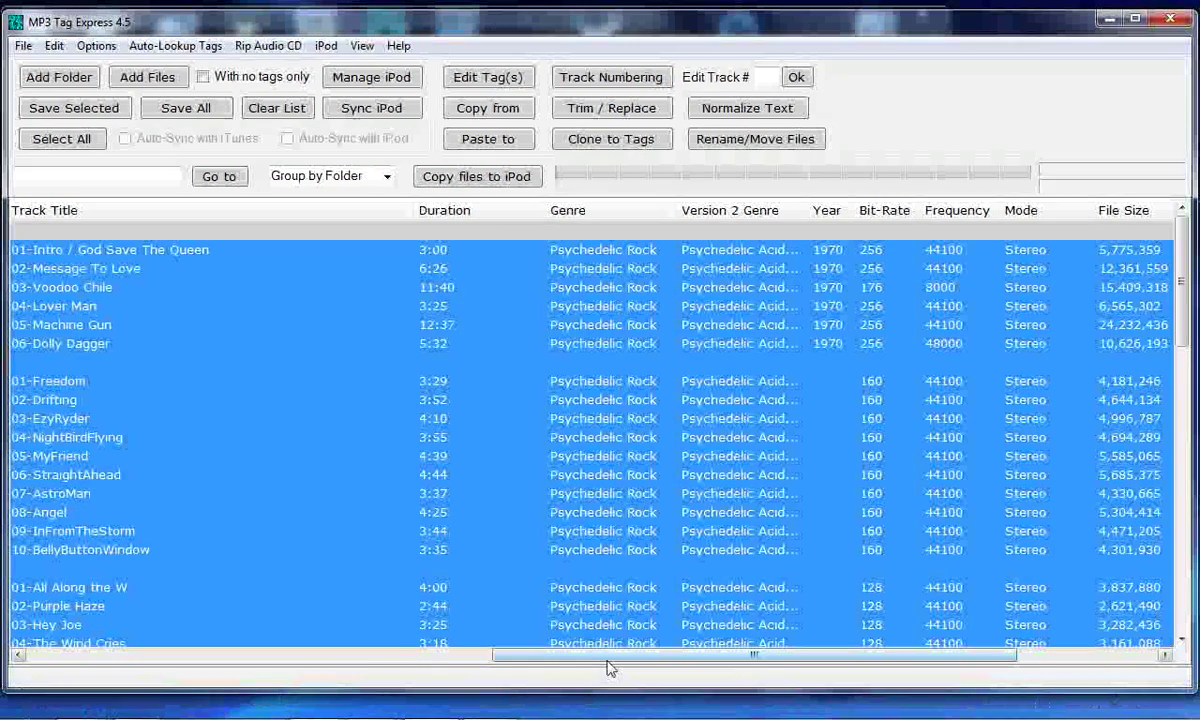
drag(801, 208, 855, 208)
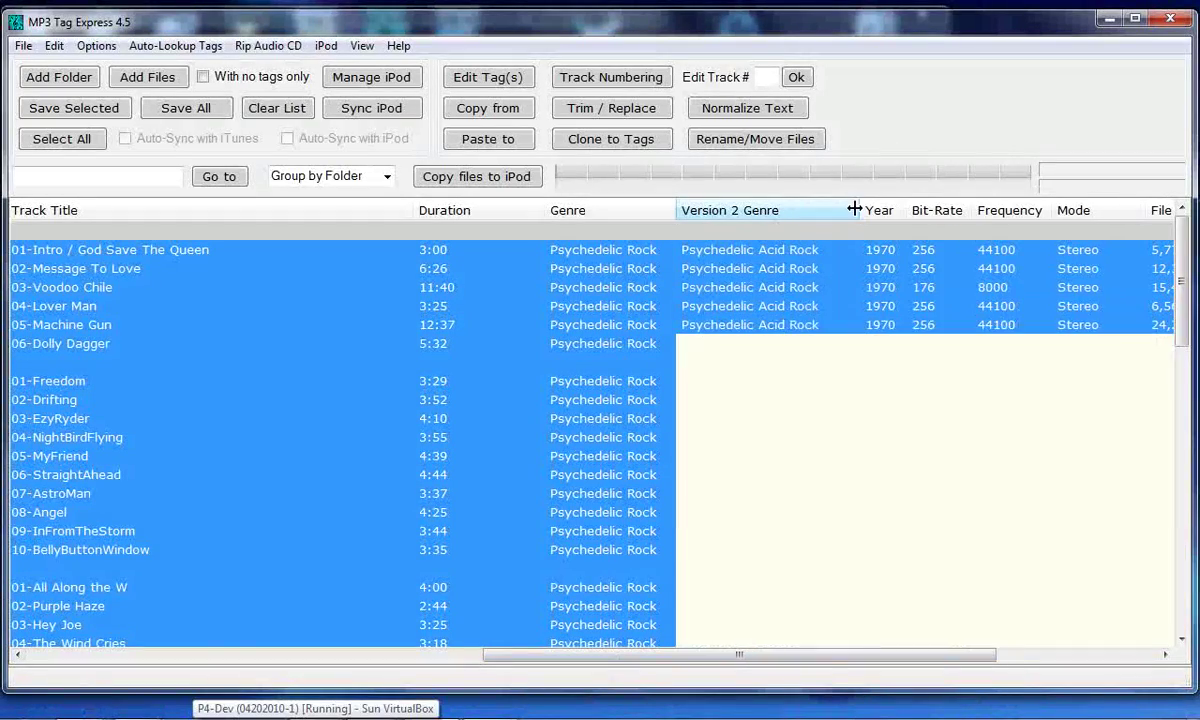
drag(738, 663, 230, 673)
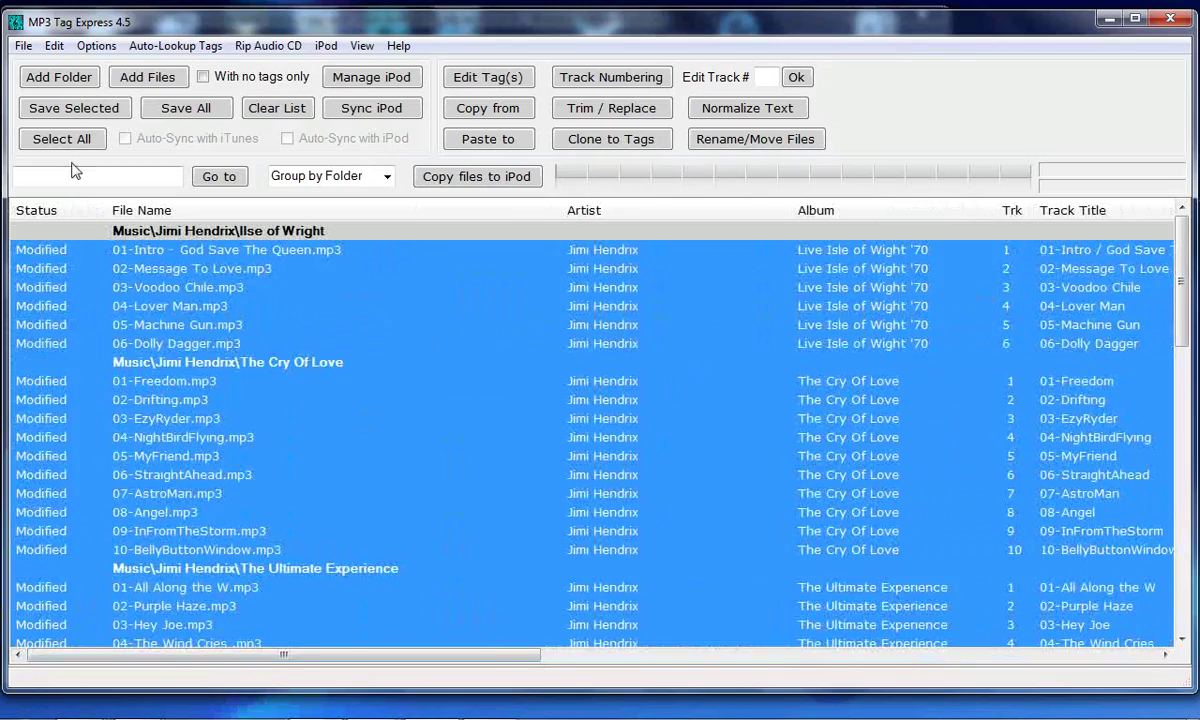
Save the selected Jimi Hendrix tags to their files
click(80, 109)
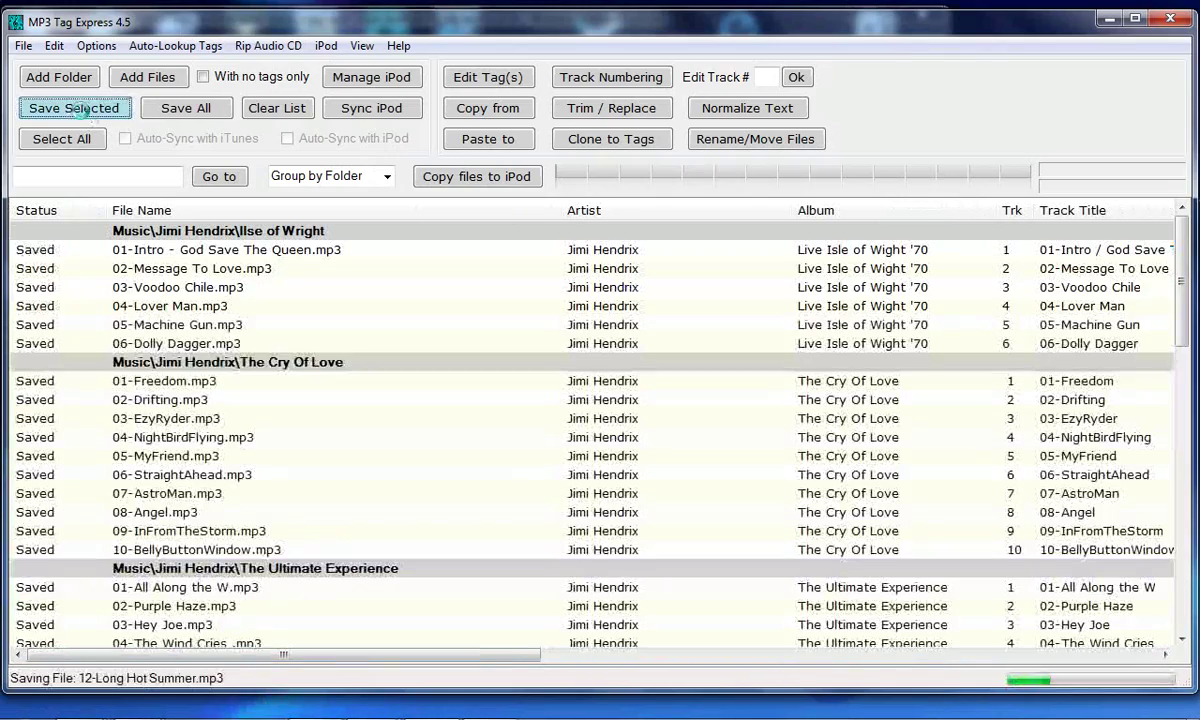
scroll(1185, 325, down, 1)
scroll(1185, 325, down, 5)
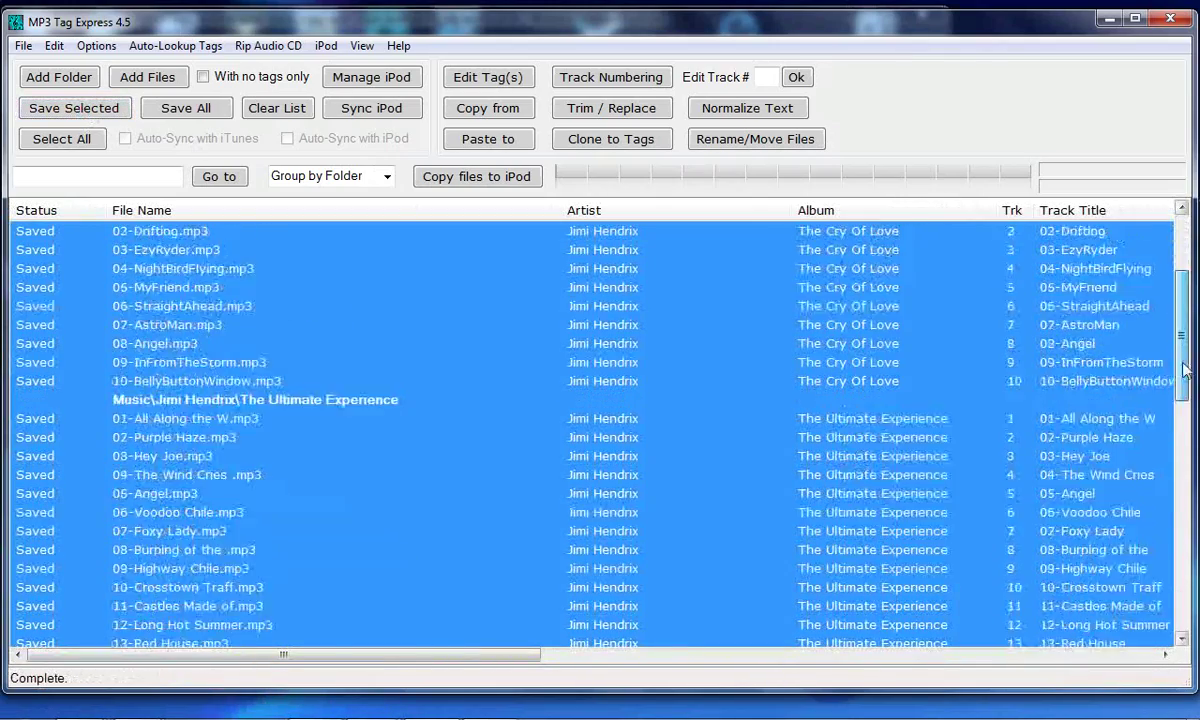
scroll(940, 263, up, 6)
Select the first Manhattan Transfer file
click(945, 265)
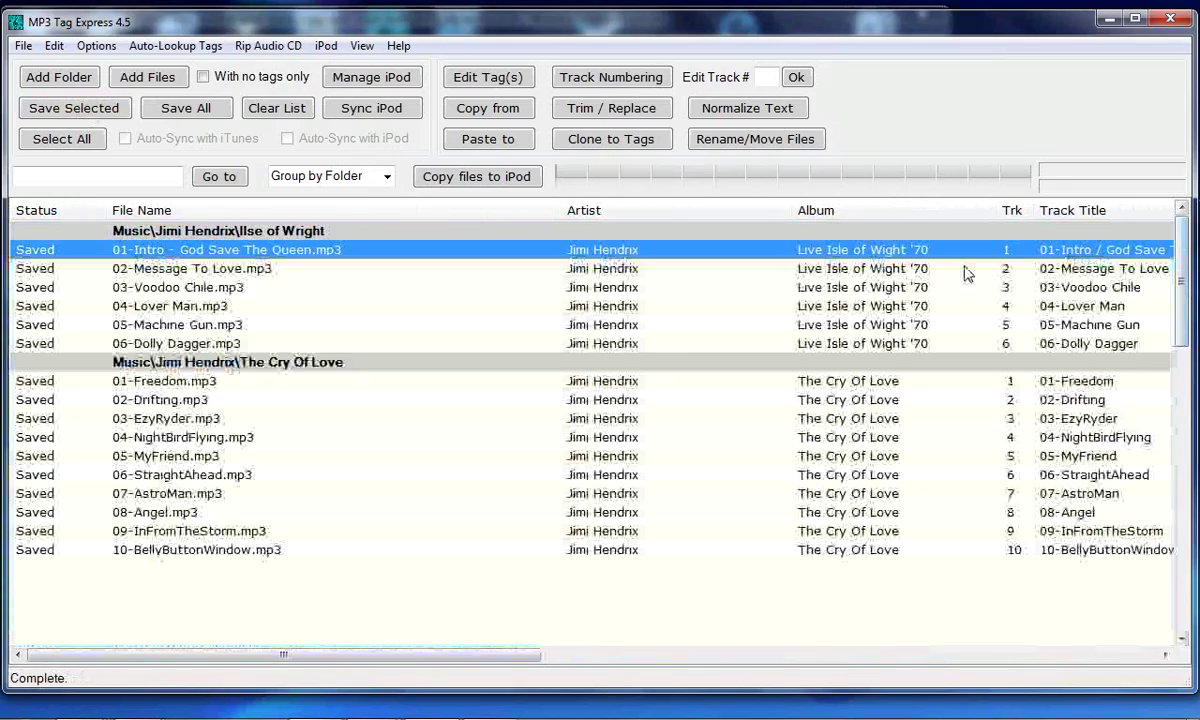
scroll(1185, 465, down, 10)
scroll(1185, 465, down, 1)
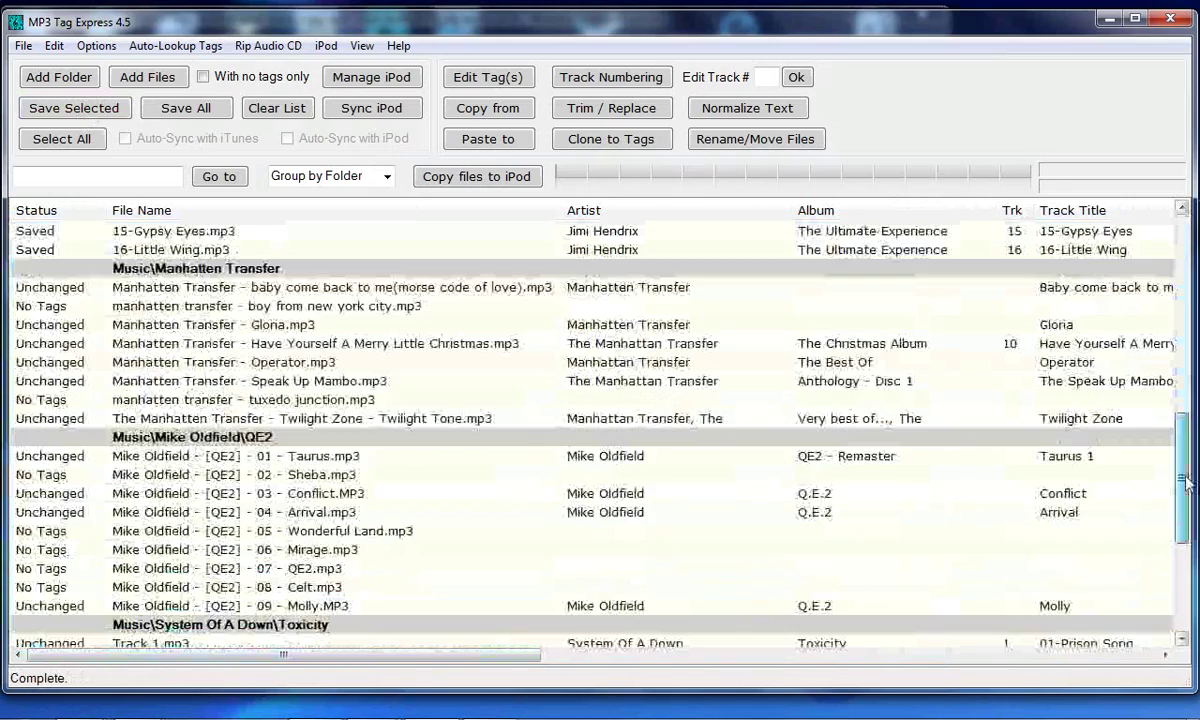
click(602, 283)
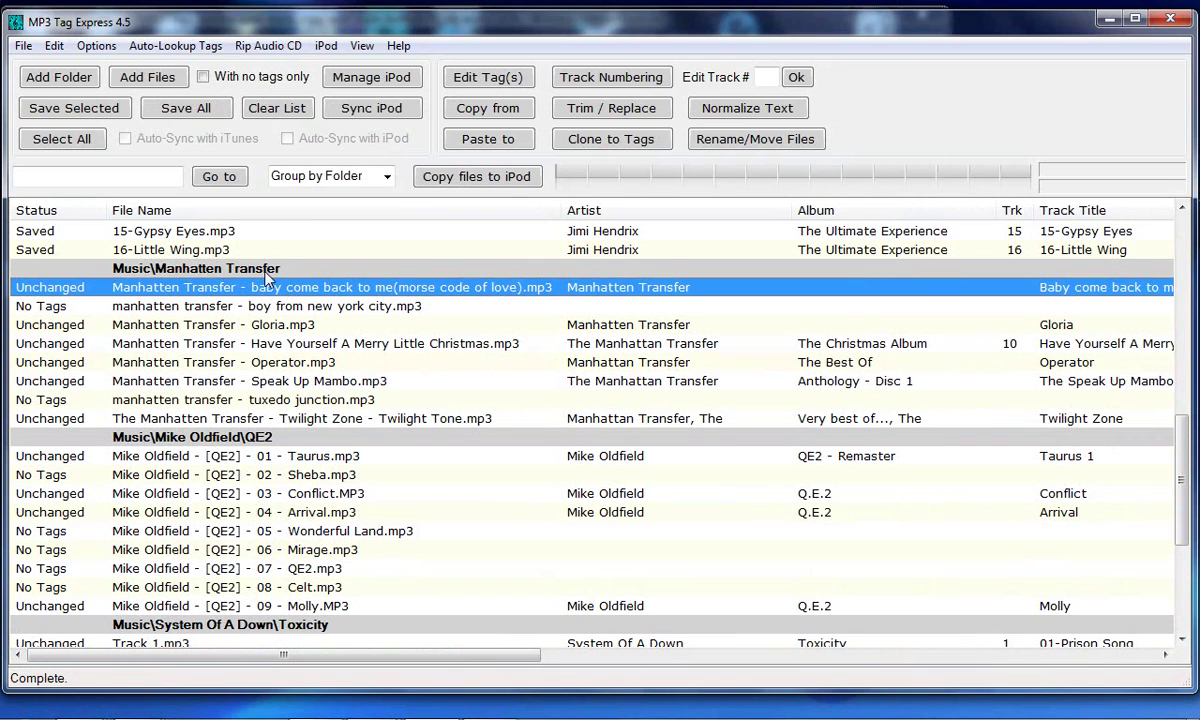
Fill artist and title tags from the Manhatten Transfer file names, then inspect several files
shift+click(300, 419)
click(632, 140)
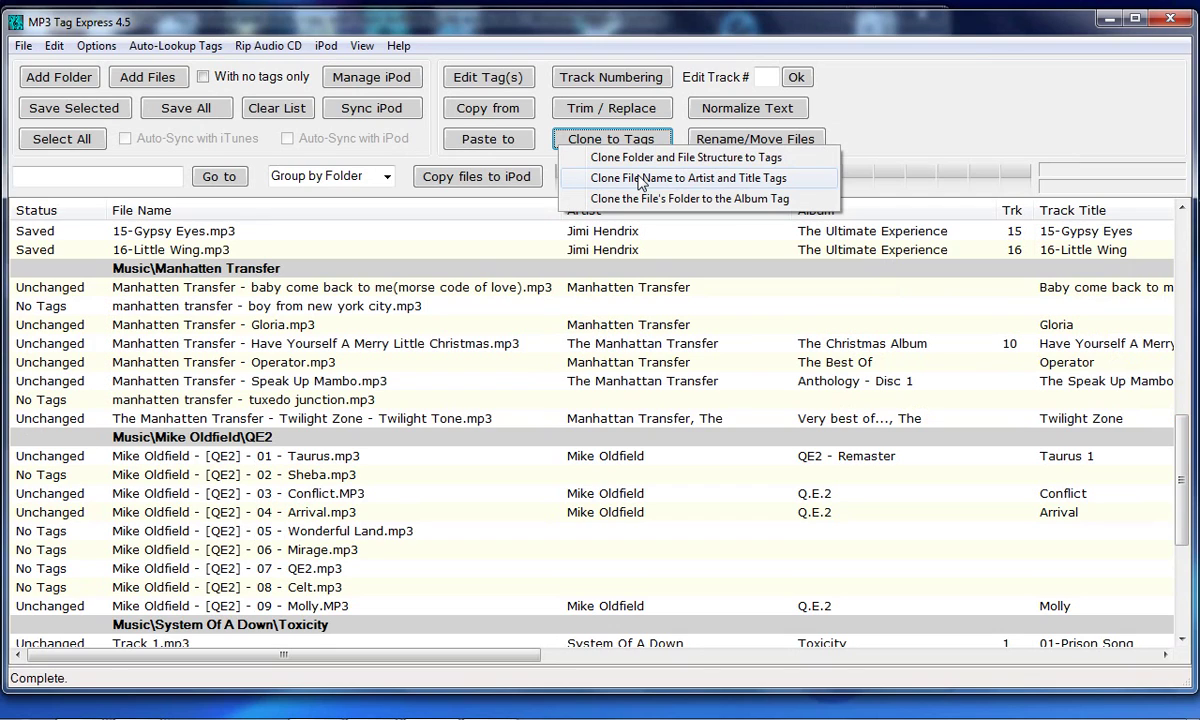
click(640, 180)
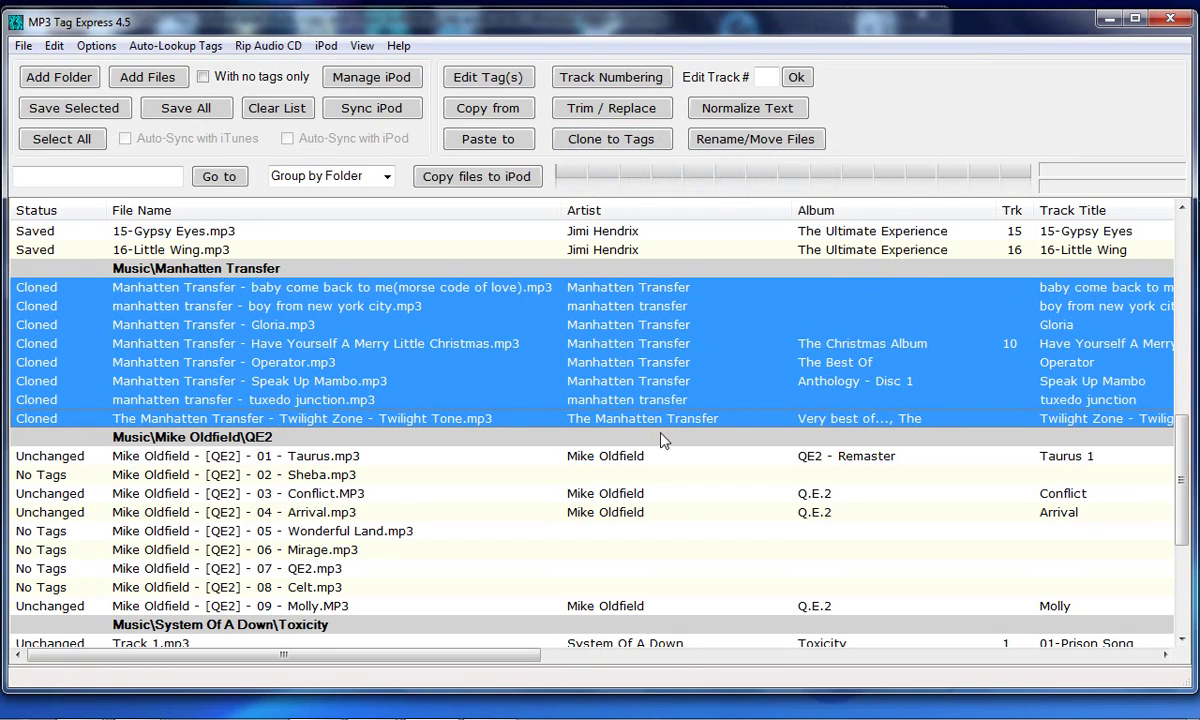
click(624, 291)
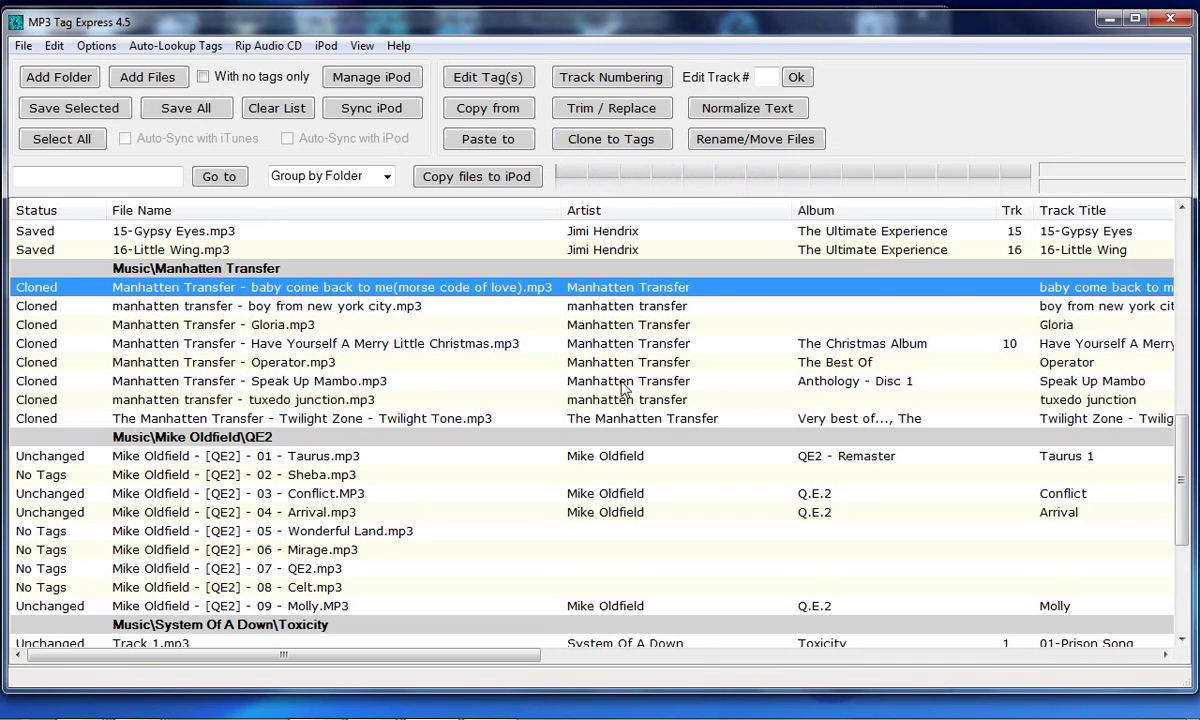
click(621, 309)
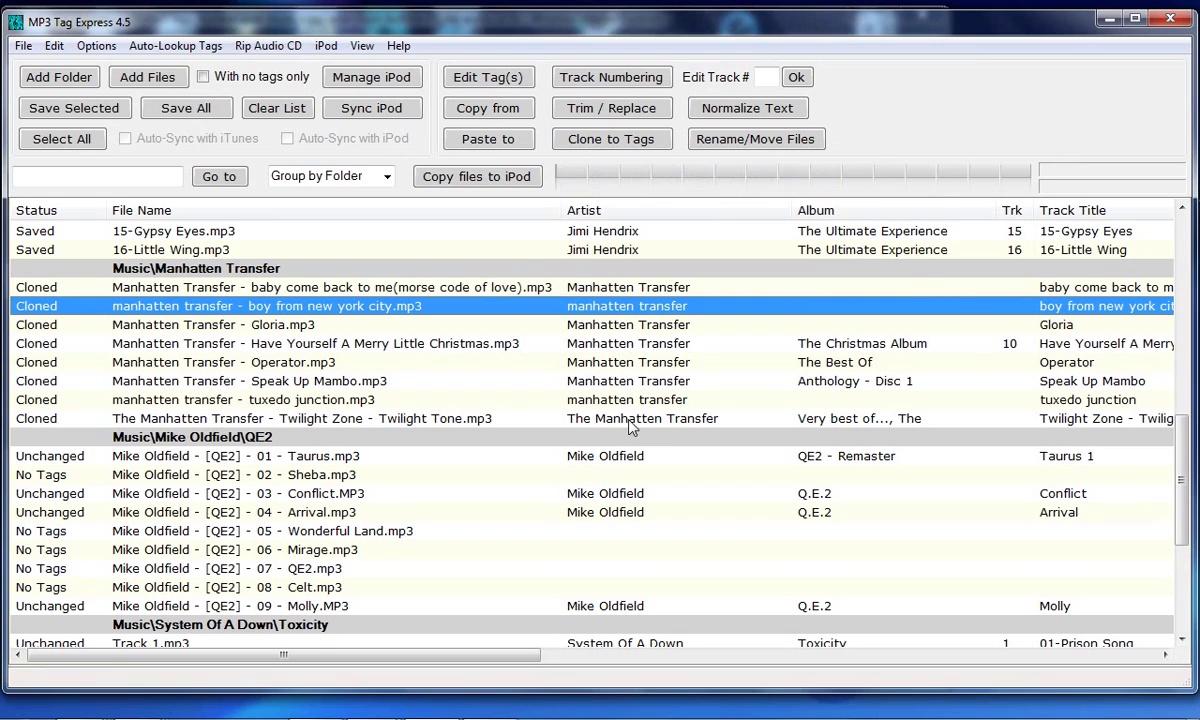
click(628, 418)
click(582, 280)
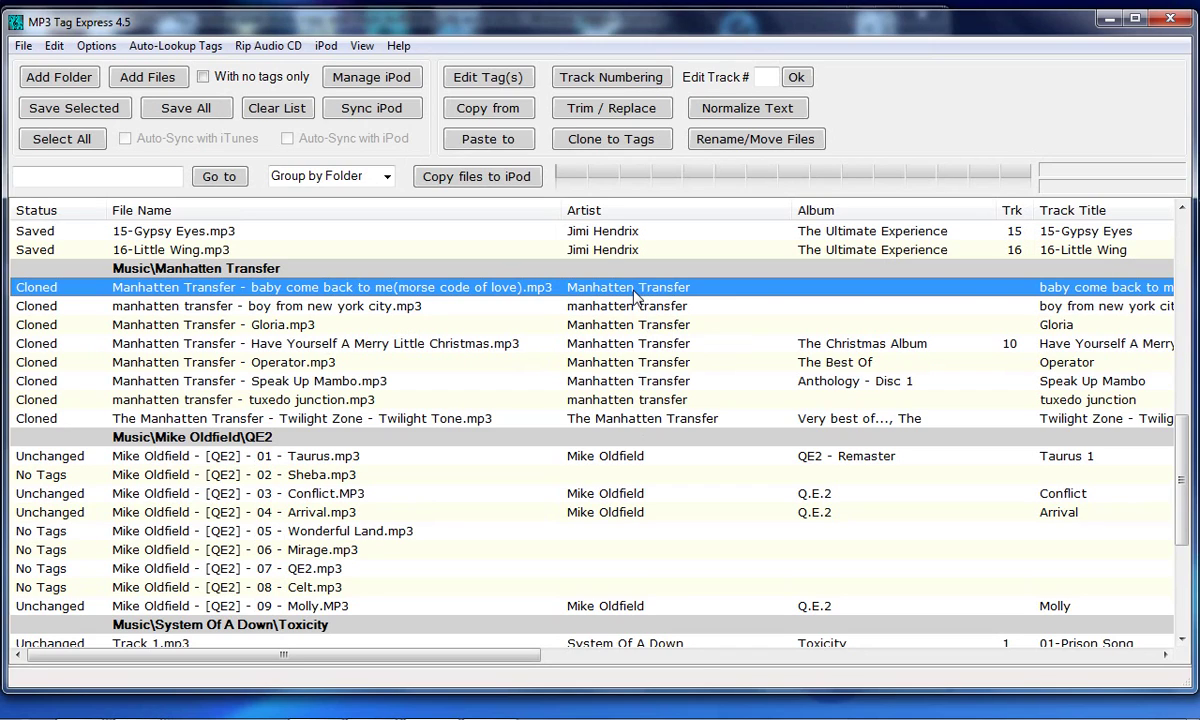
Copy the first track's artist and paste it into all eight Manhatten Transfer tracks
click(485, 106)
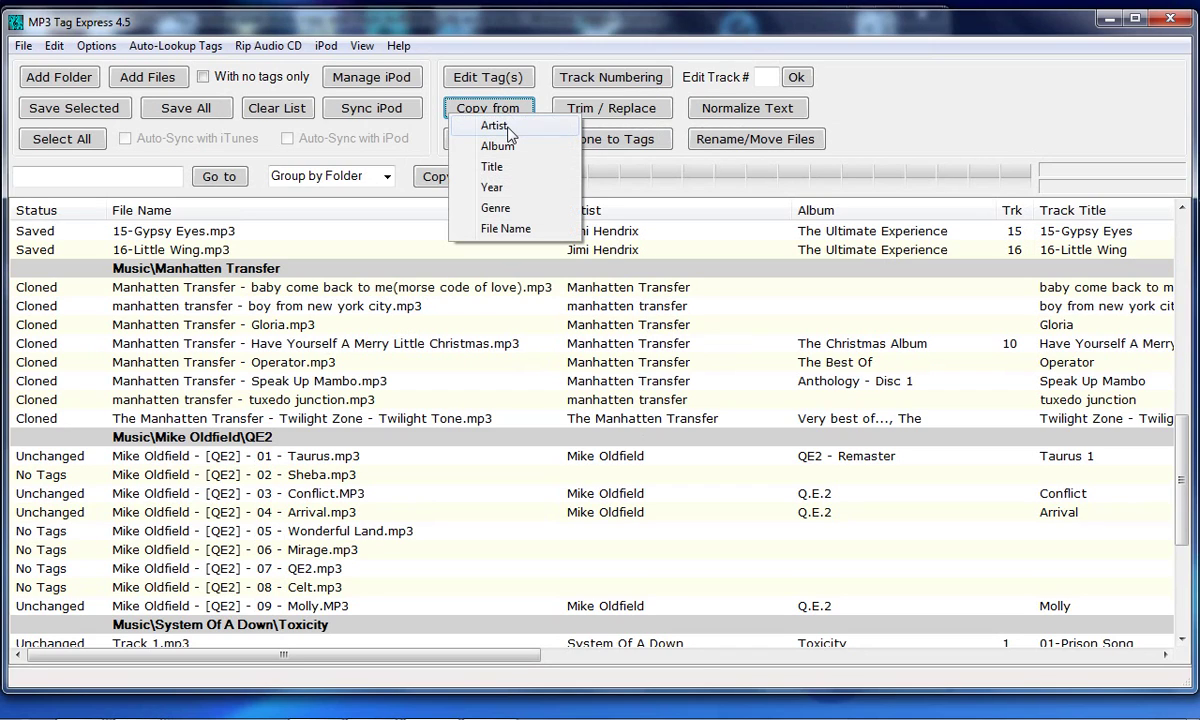
click(506, 128)
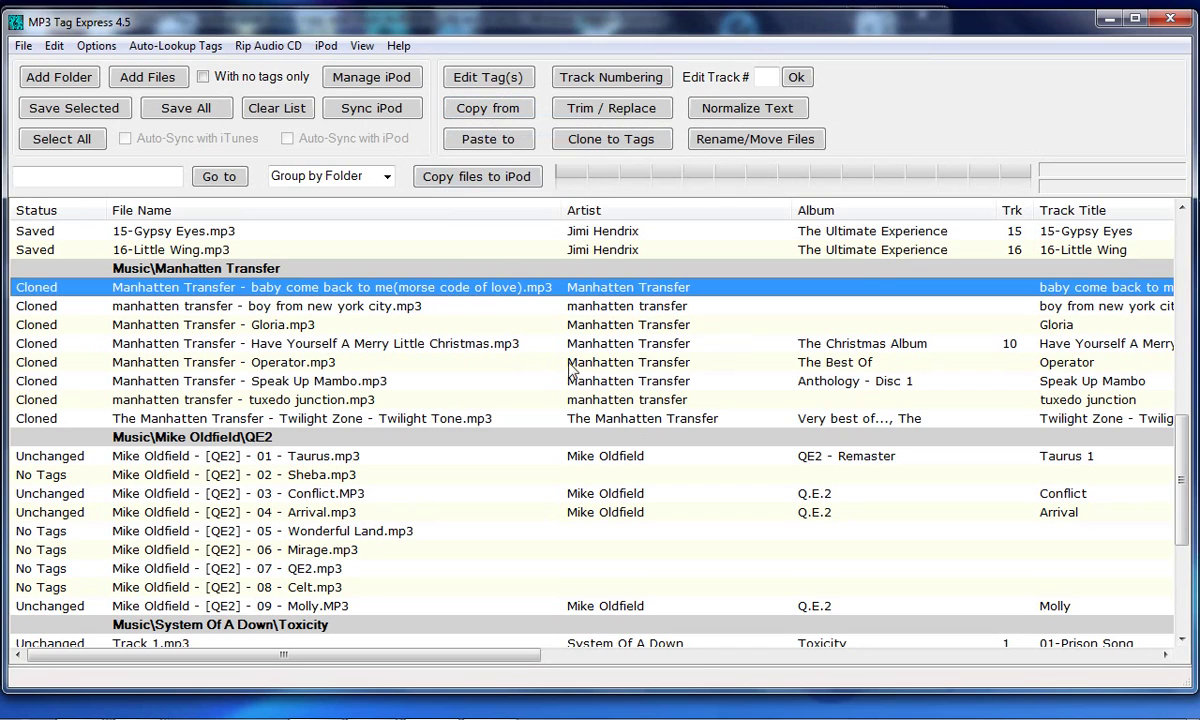
shift+click(607, 418)
click(525, 139)
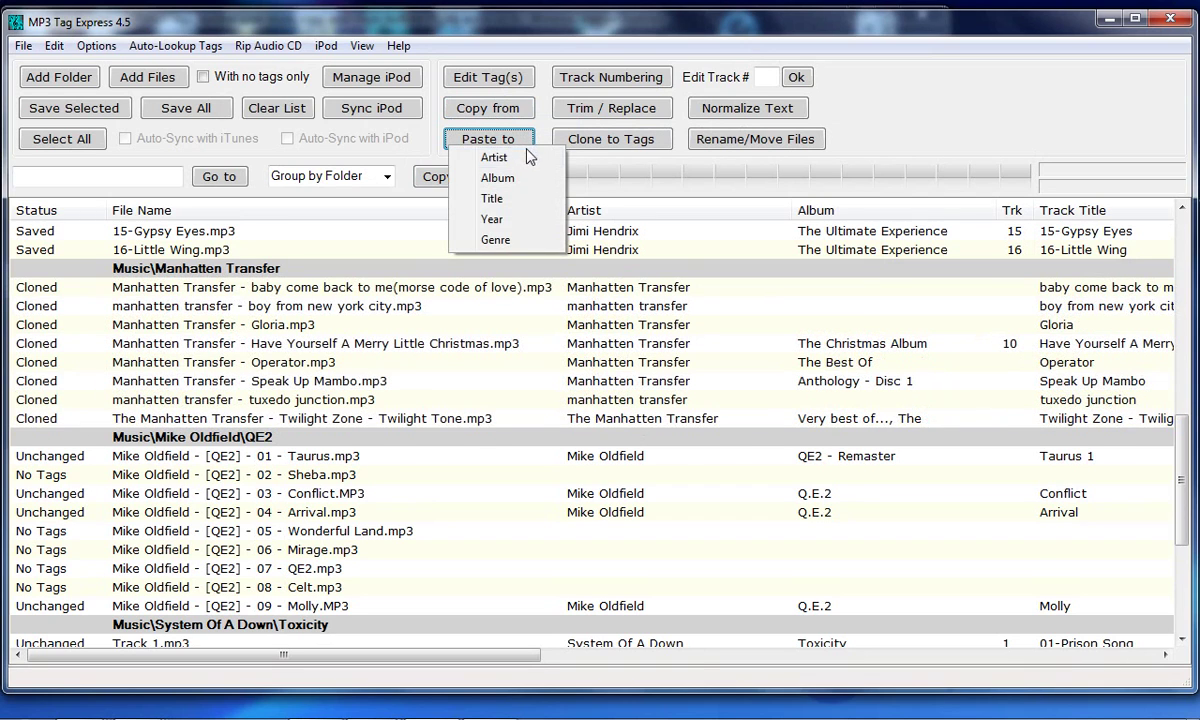
click(528, 160)
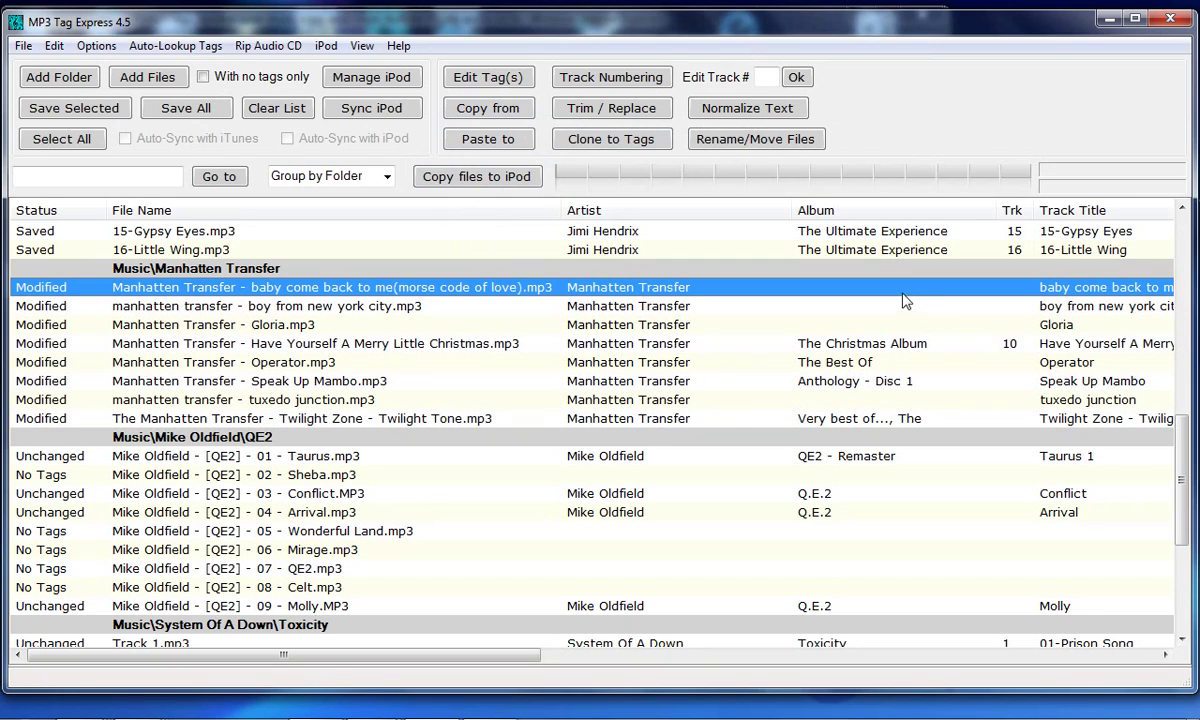
Set the eight tracks' album to 'Manhatten Transfer - Misc' from the pasted artist name
shift+click(862, 420)
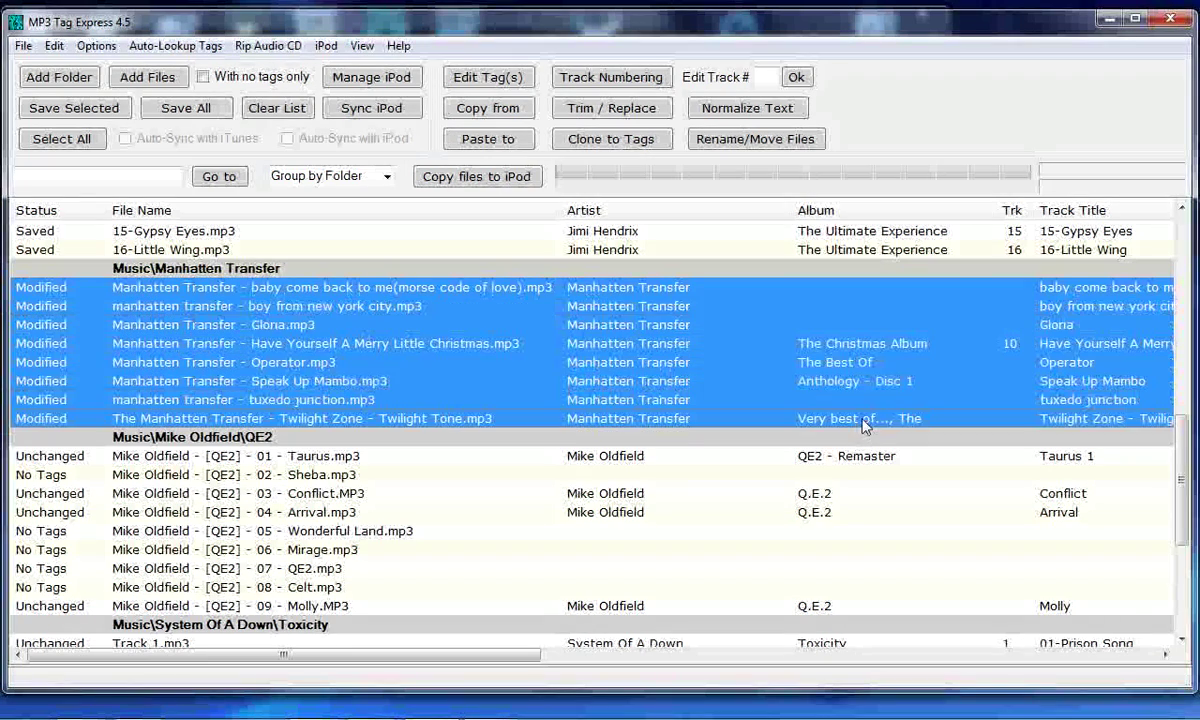
click(485, 85)
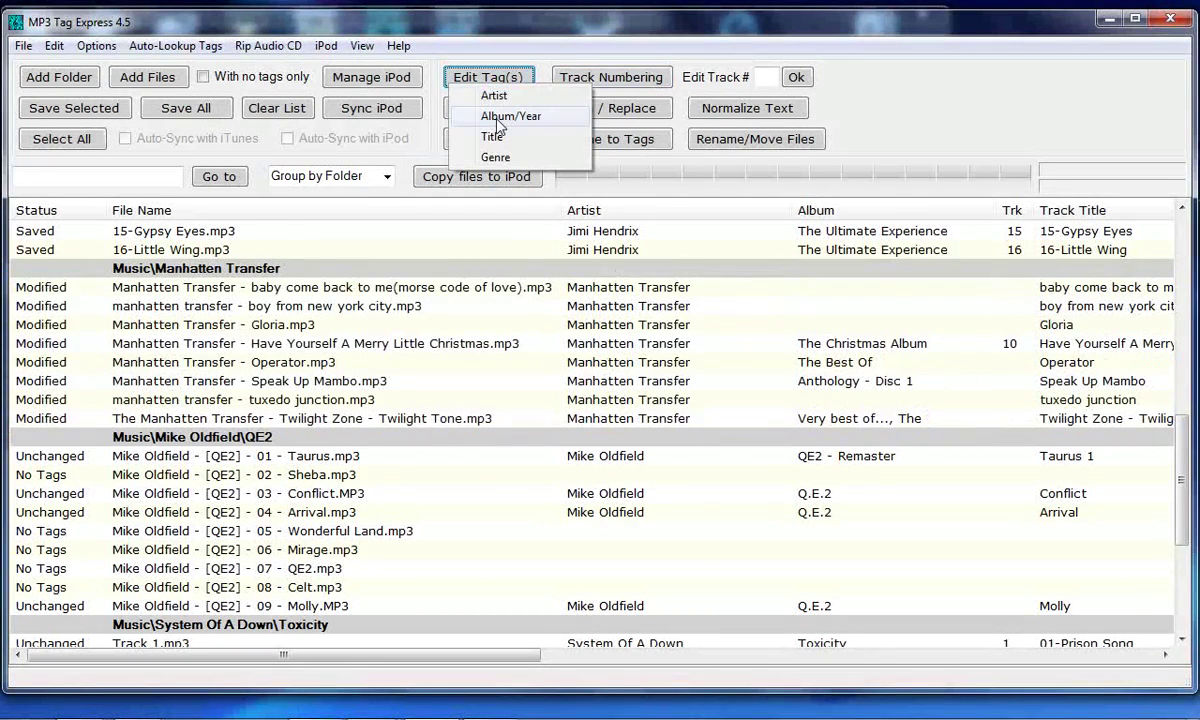
click(498, 117)
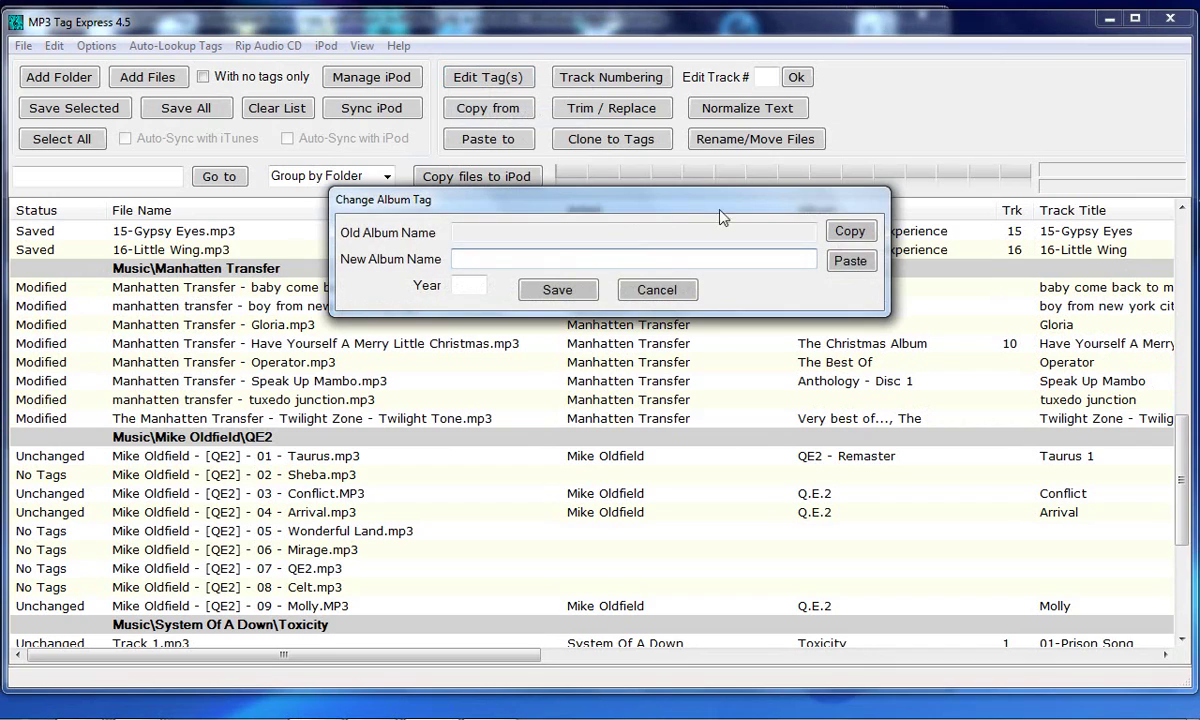
click(851, 261)
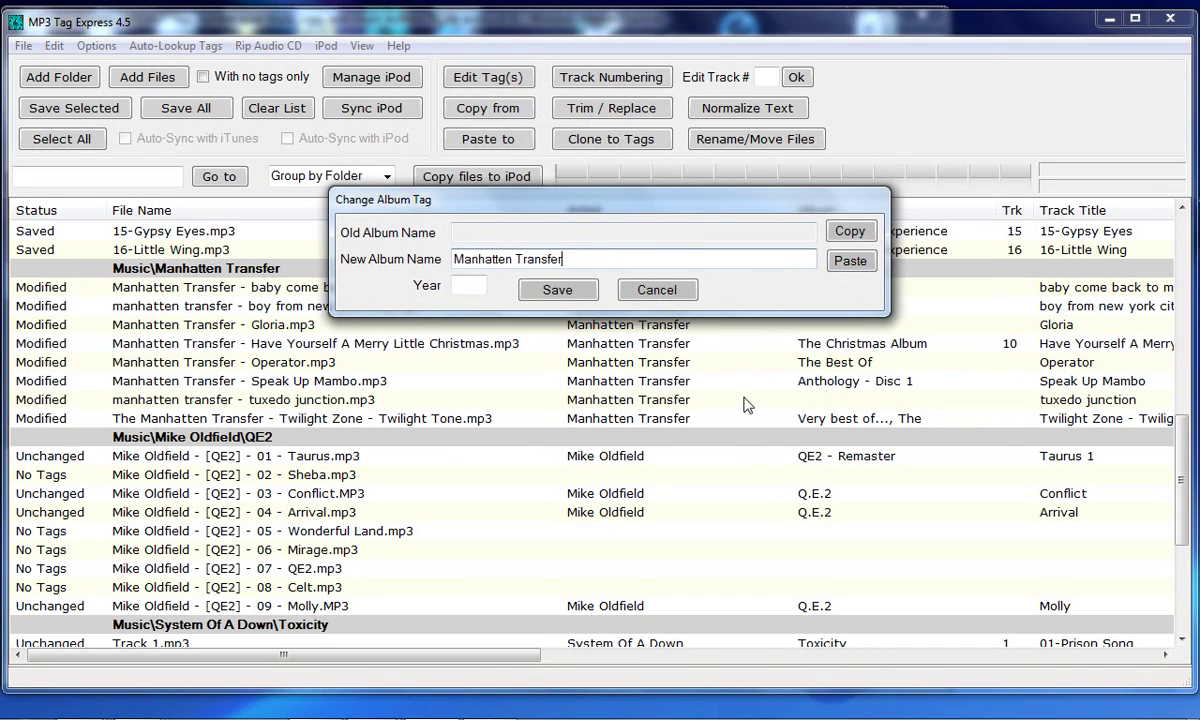
text(- Misc)
click(558, 292)
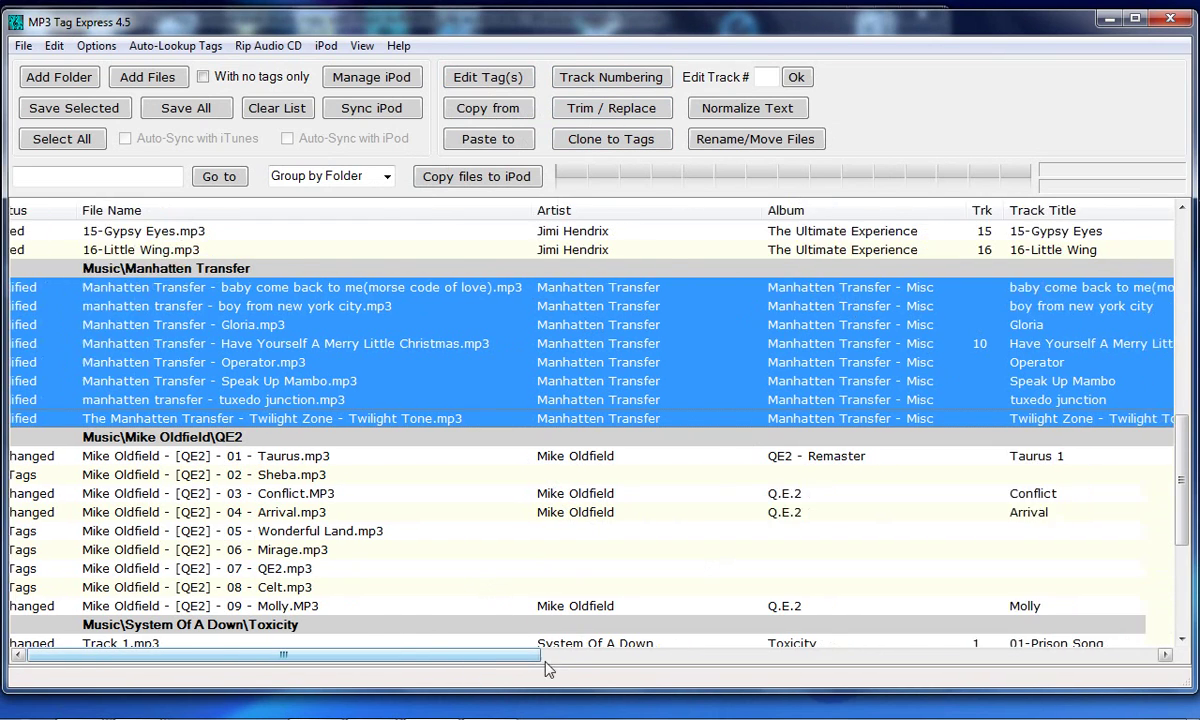
Normalize the Manhatten Transfer titles to capitalised words, e.g. Boy From New York City
drag(538, 656, 708, 656)
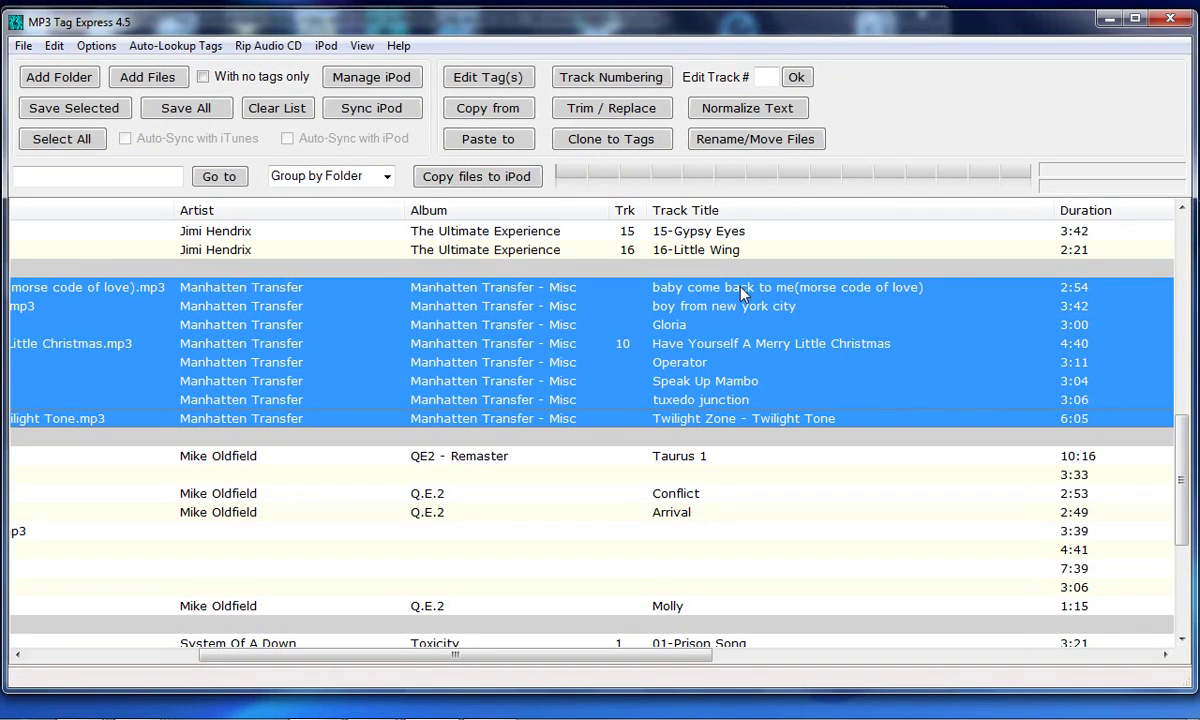
click(763, 110)
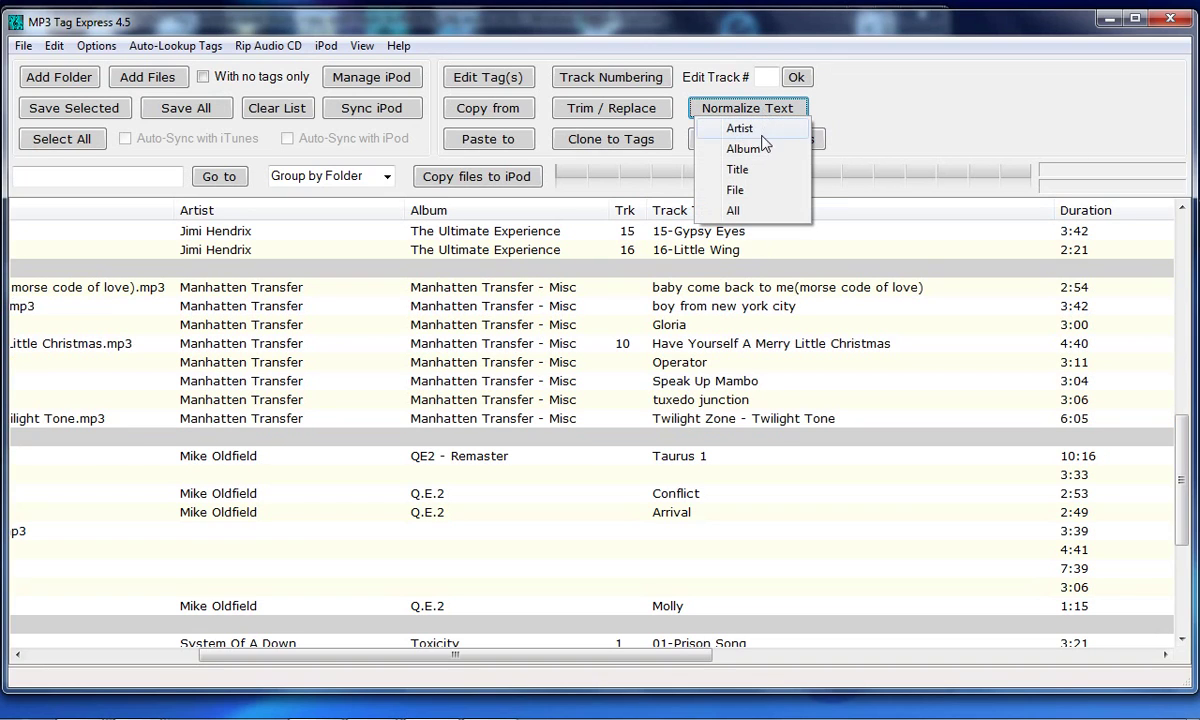
click(763, 172)
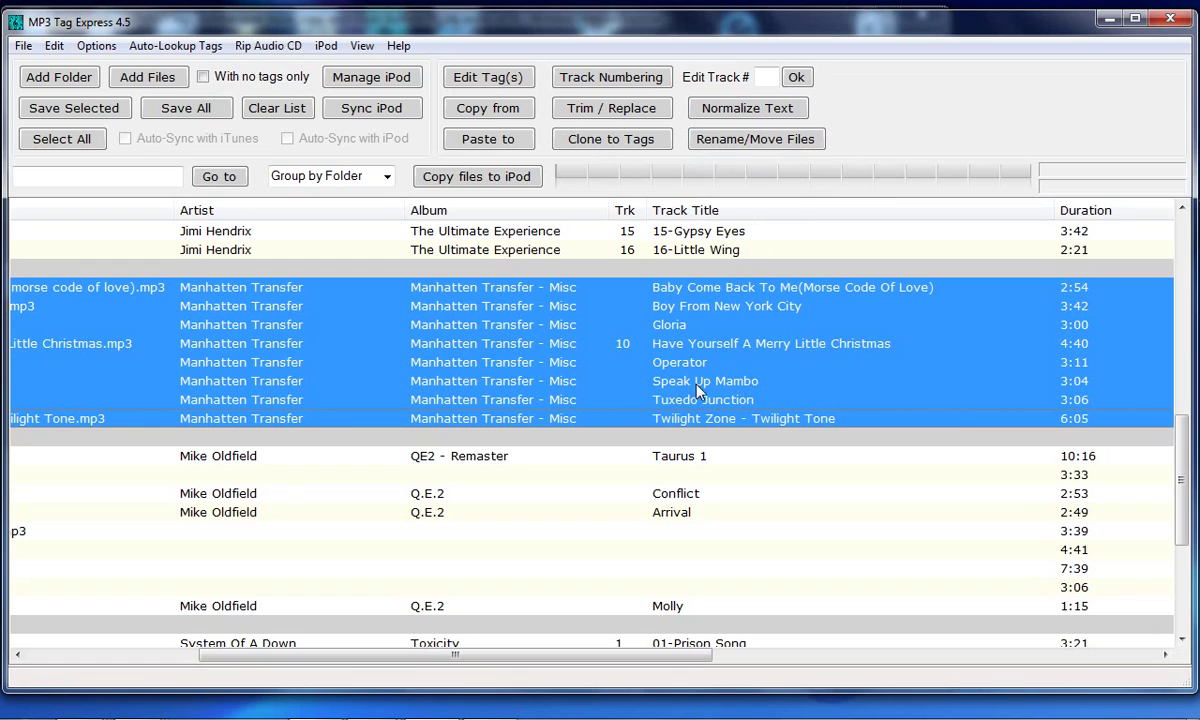
click(699, 343)
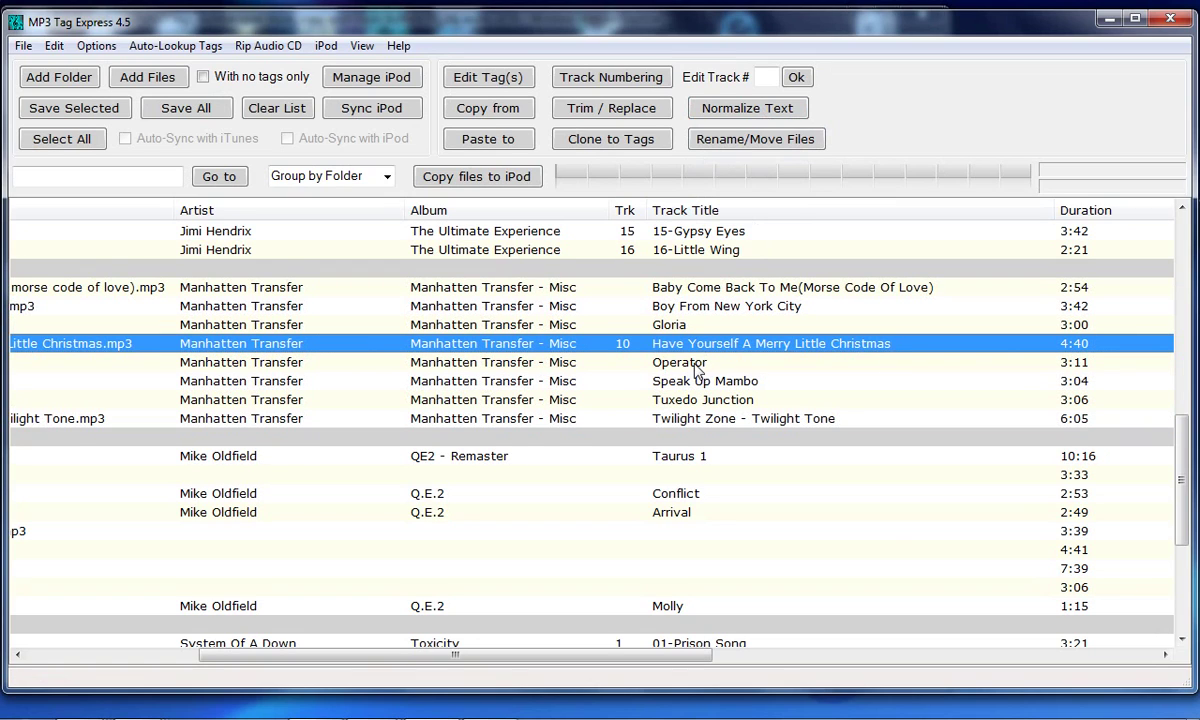
Move Operator, Speak Up Mambo and Tuxedo Junction up into the desired track order
click(697, 363)
drag(697, 368, 662, 320)
click(698, 383)
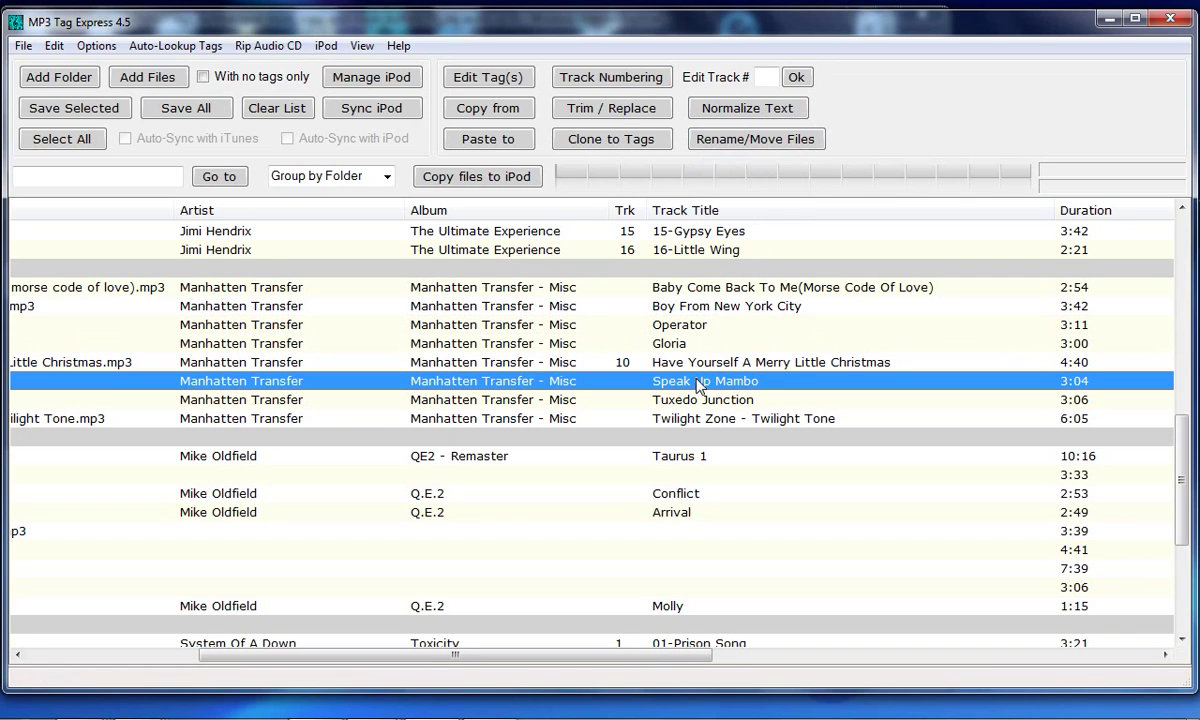
drag(698, 387, 661, 316)
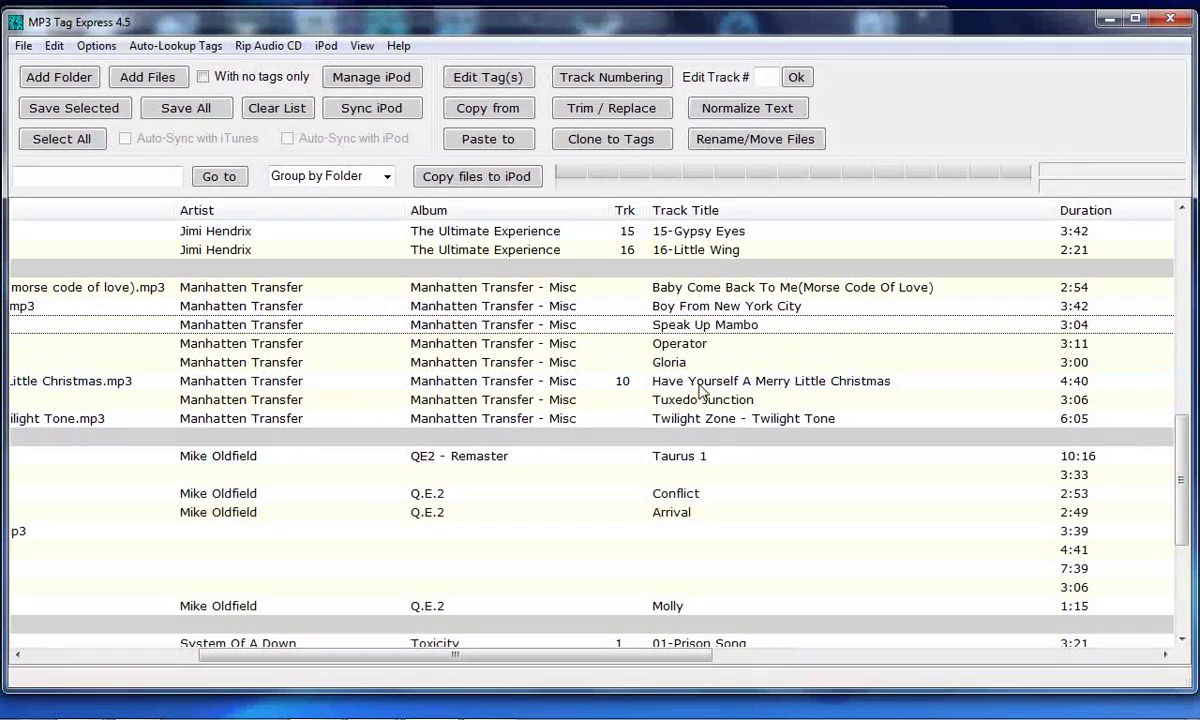
drag(700, 390, 726, 337)
Select all eight Manhatten Transfer tracks and re-number them 1 to 8 in order
click(657, 285)
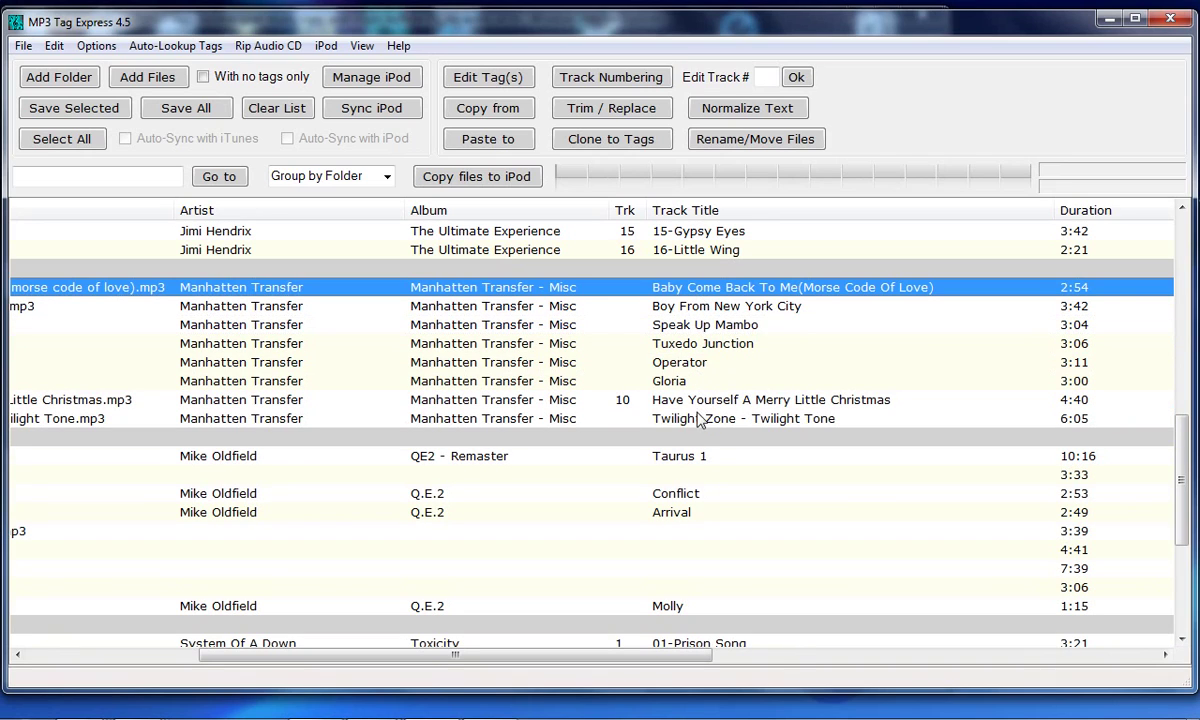
shift+click(700, 422)
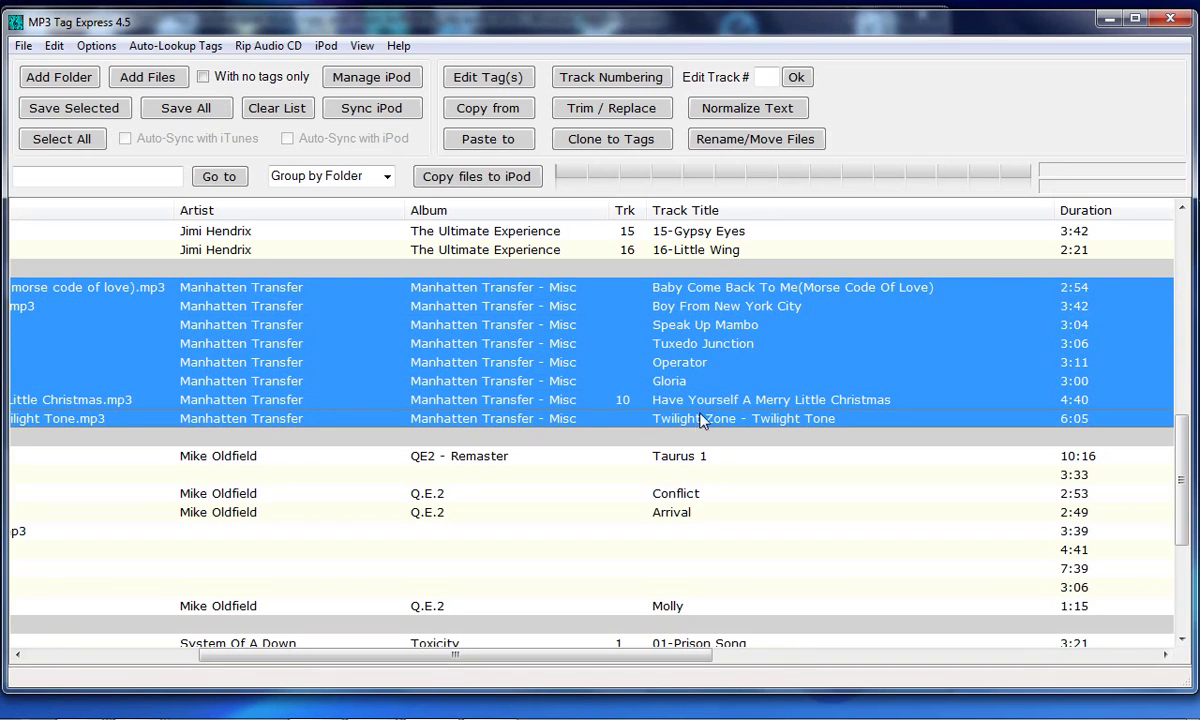
click(611, 77)
click(607, 96)
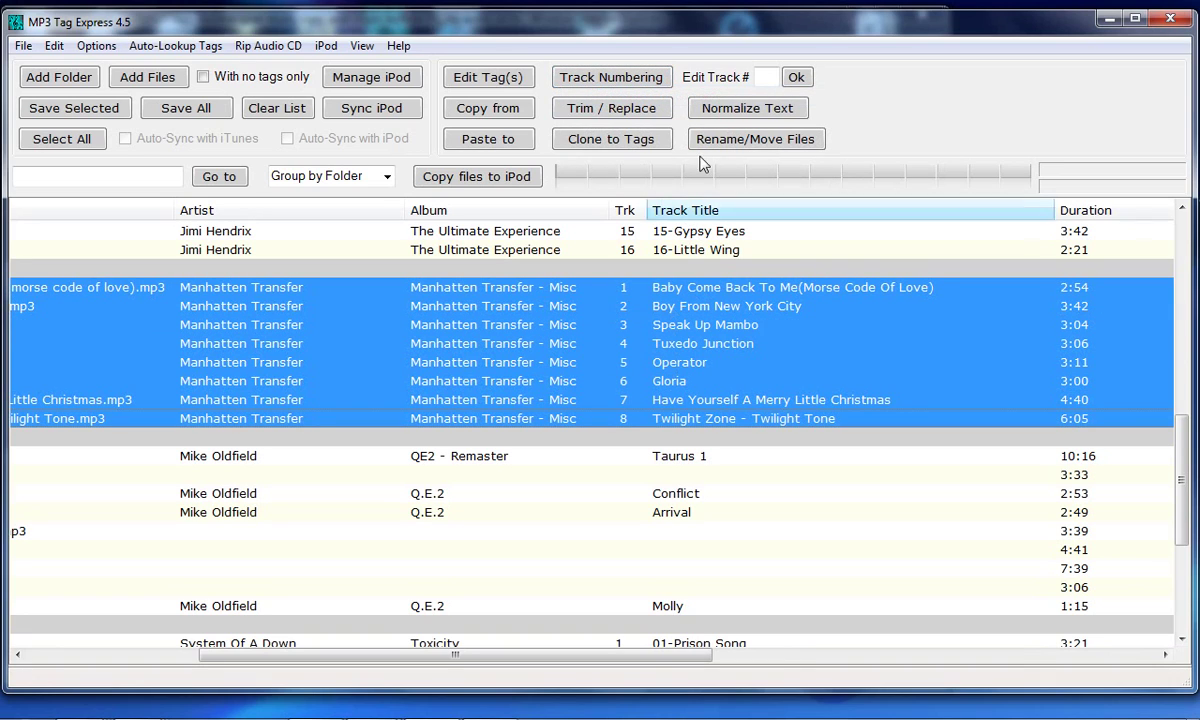
Prefix each title with its two-digit track number, e.g. 01-Baby Come Back To Me
click(624, 90)
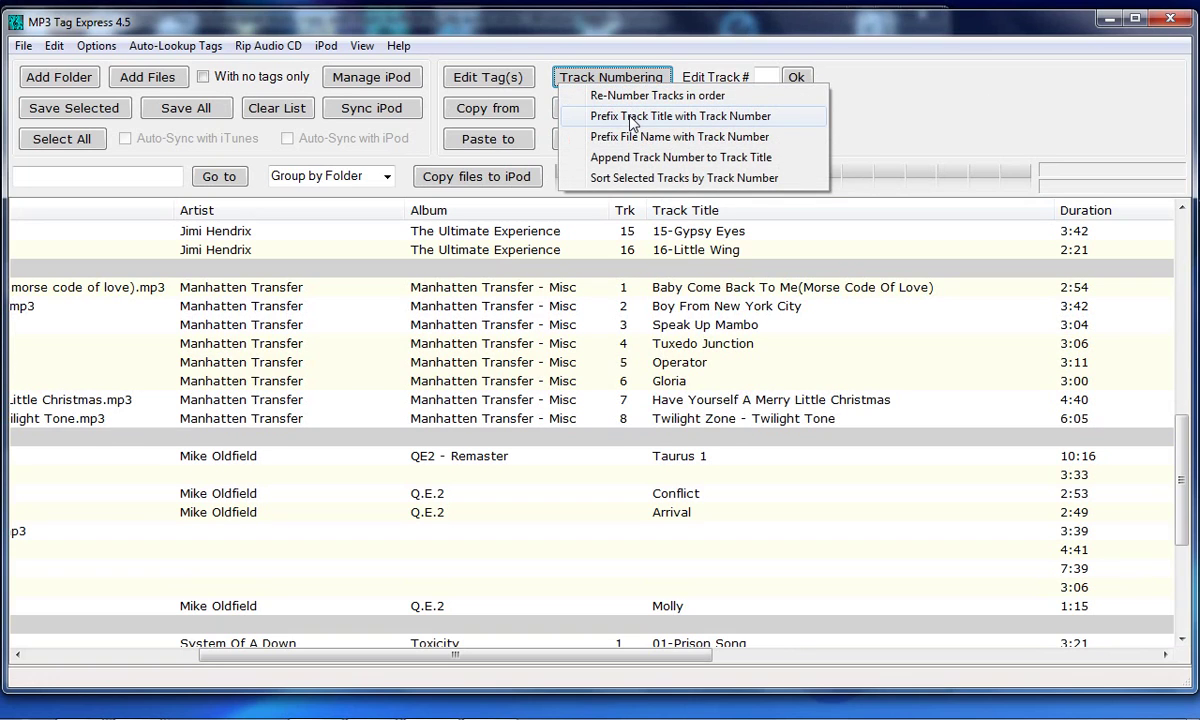
click(628, 117)
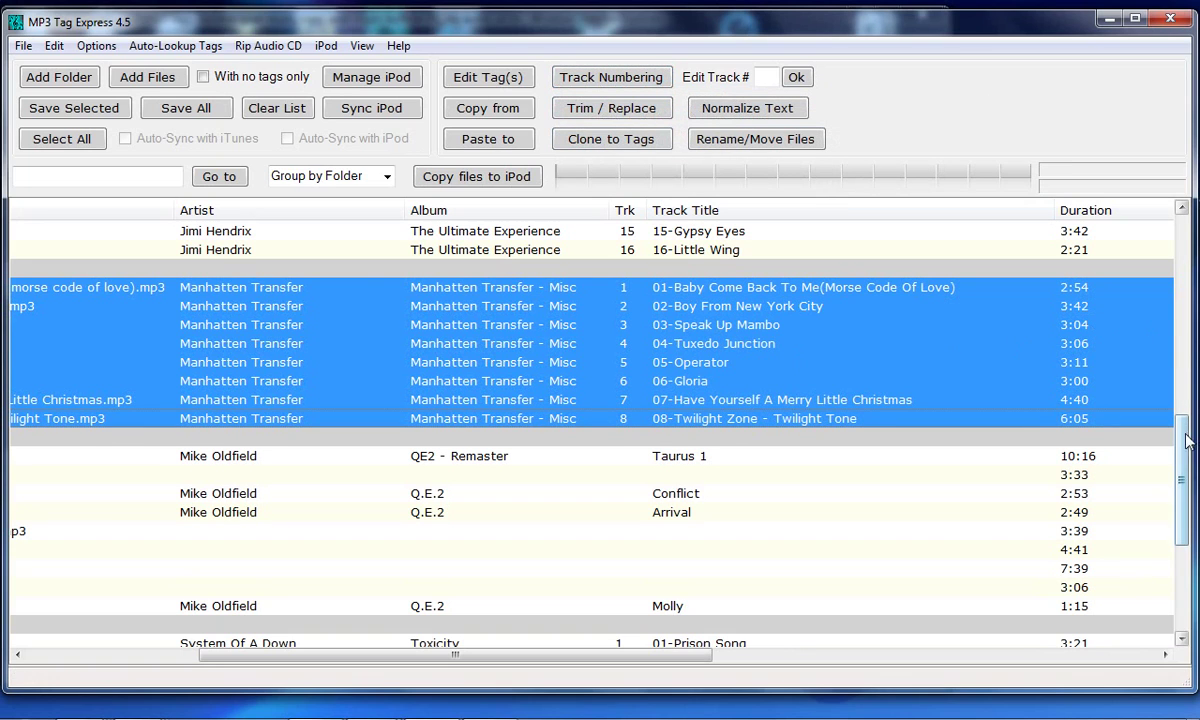
scroll(715, 665, right, 2)
scroll(727, 675, right, 6)
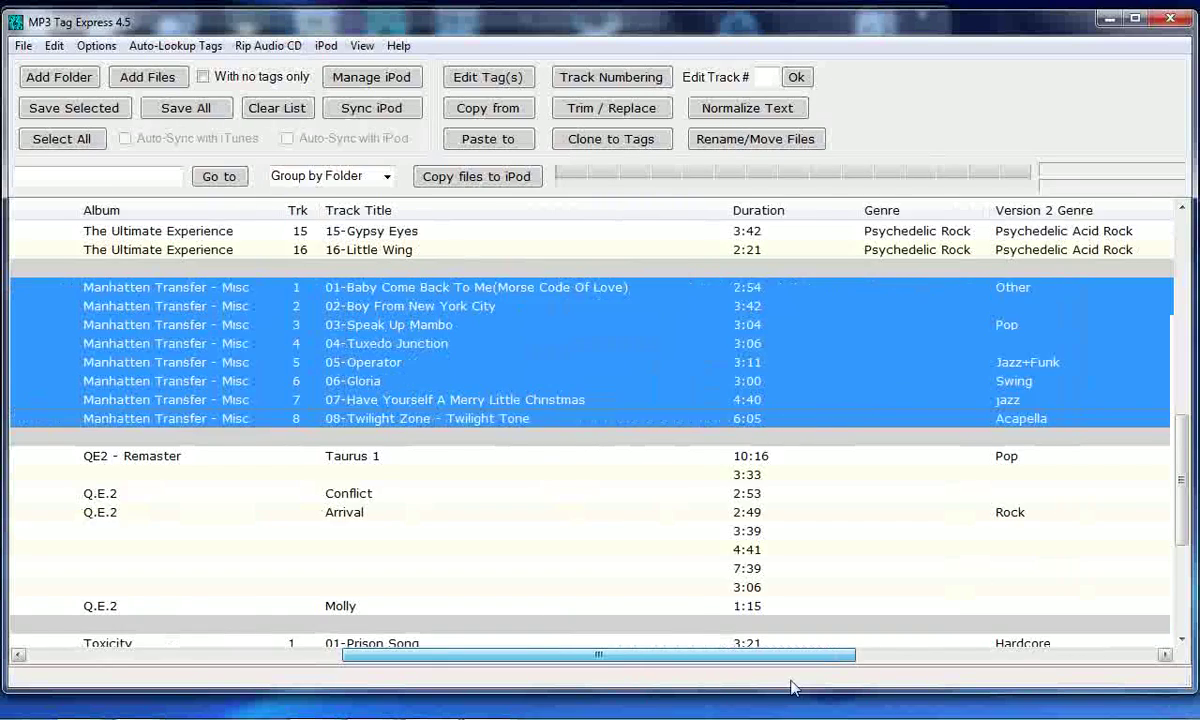
Set the Version 1 genre of the eight Manhatten Transfer tracks to Jazz
click(484, 80)
click(497, 158)
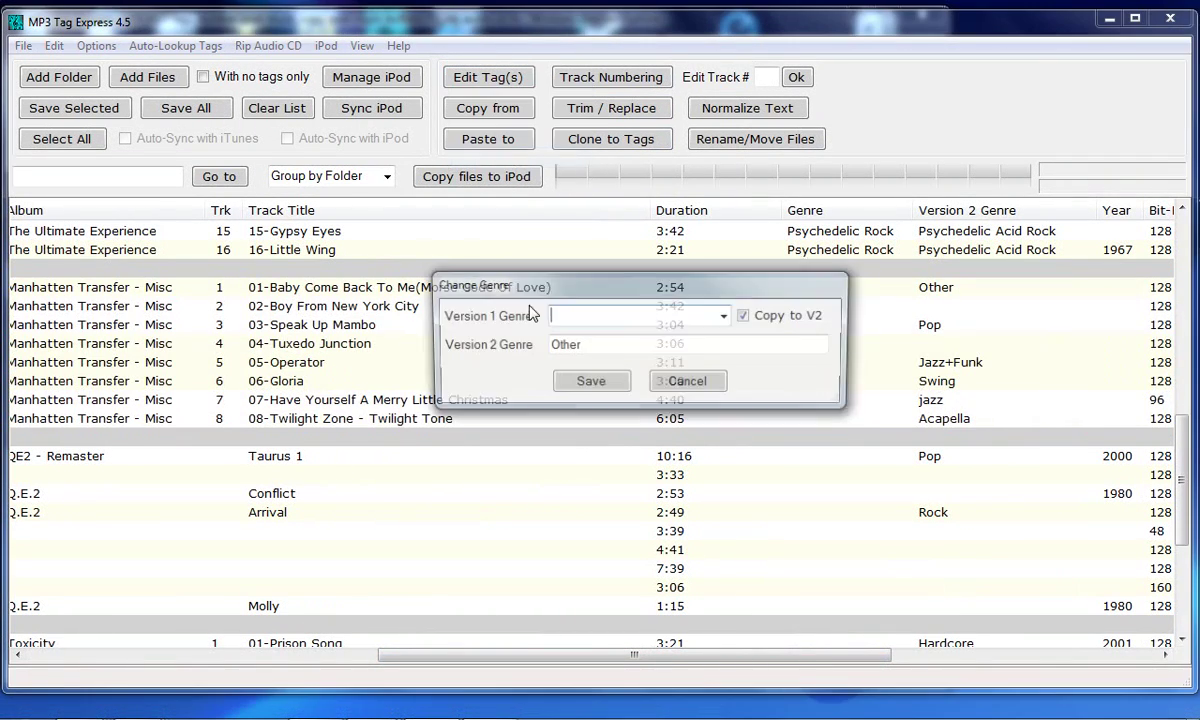
text(Jazz)
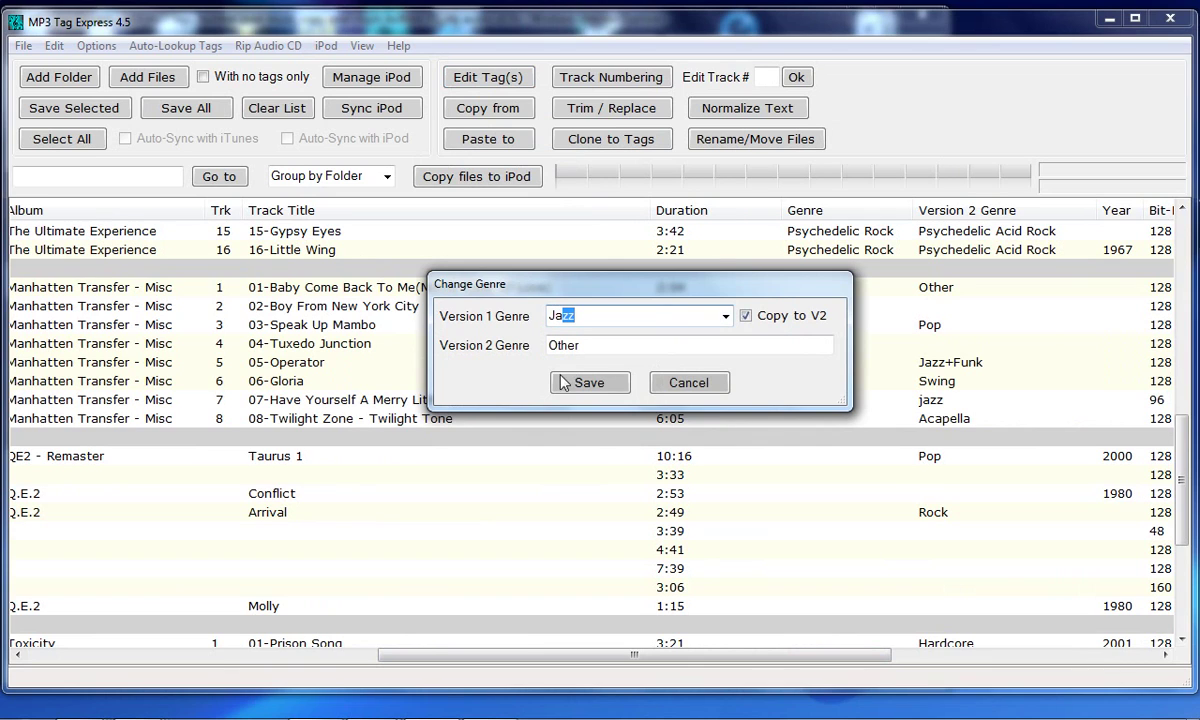
key(Tab)
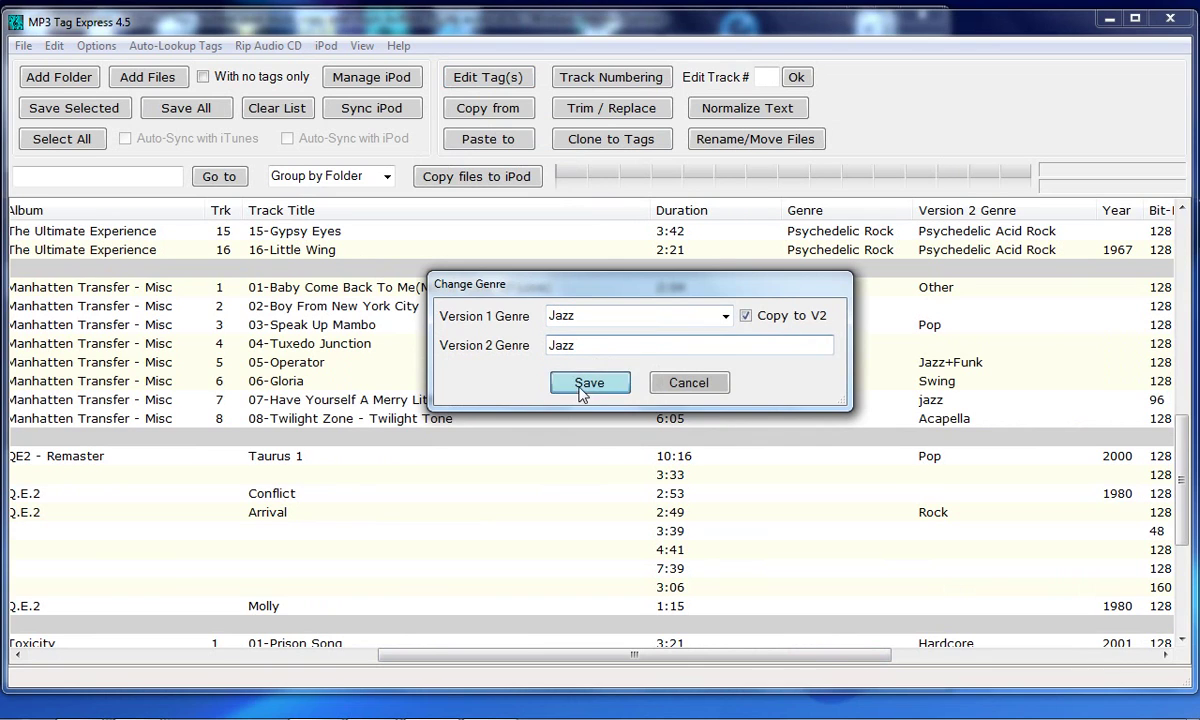
click(582, 388)
Save the eight Manhatten Transfer tracks' changes to their files
drag(446, 652, 15, 662)
click(53, 108)
scroll(1110, 470, down, 4)
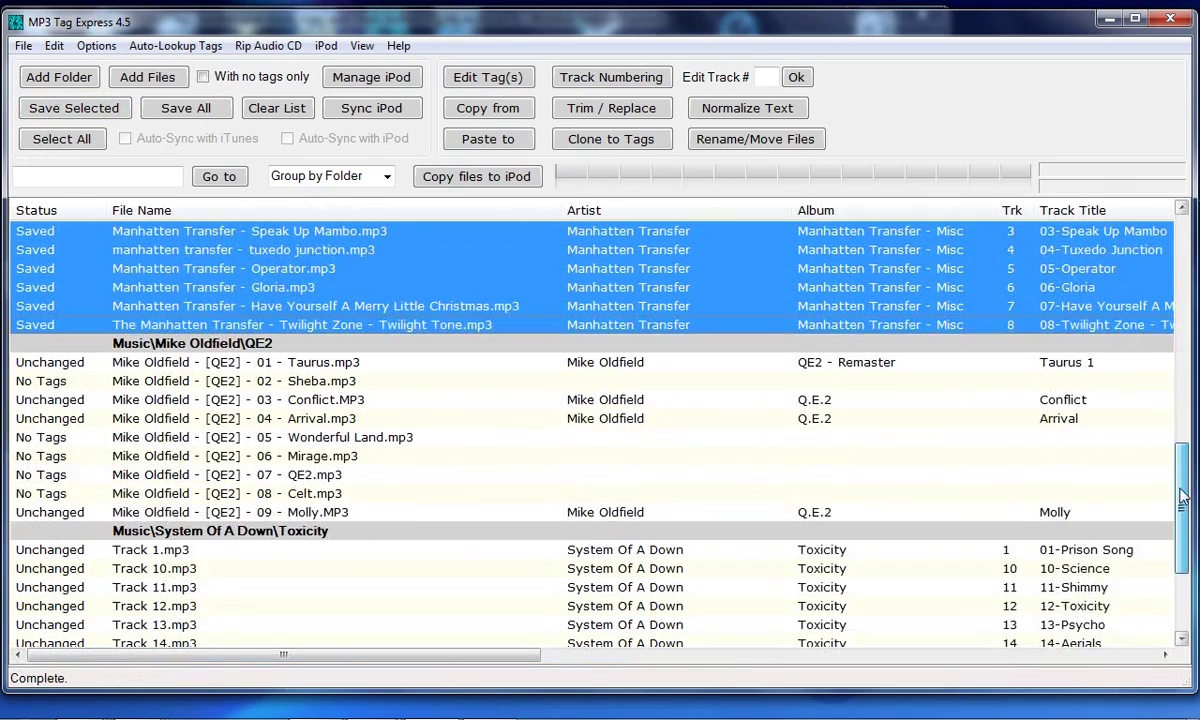
Run an online tag lookup on the nine Mike Oldfield QE2 files, replacing artist, album, year, title and genre, including V2 genre
click(217, 244)
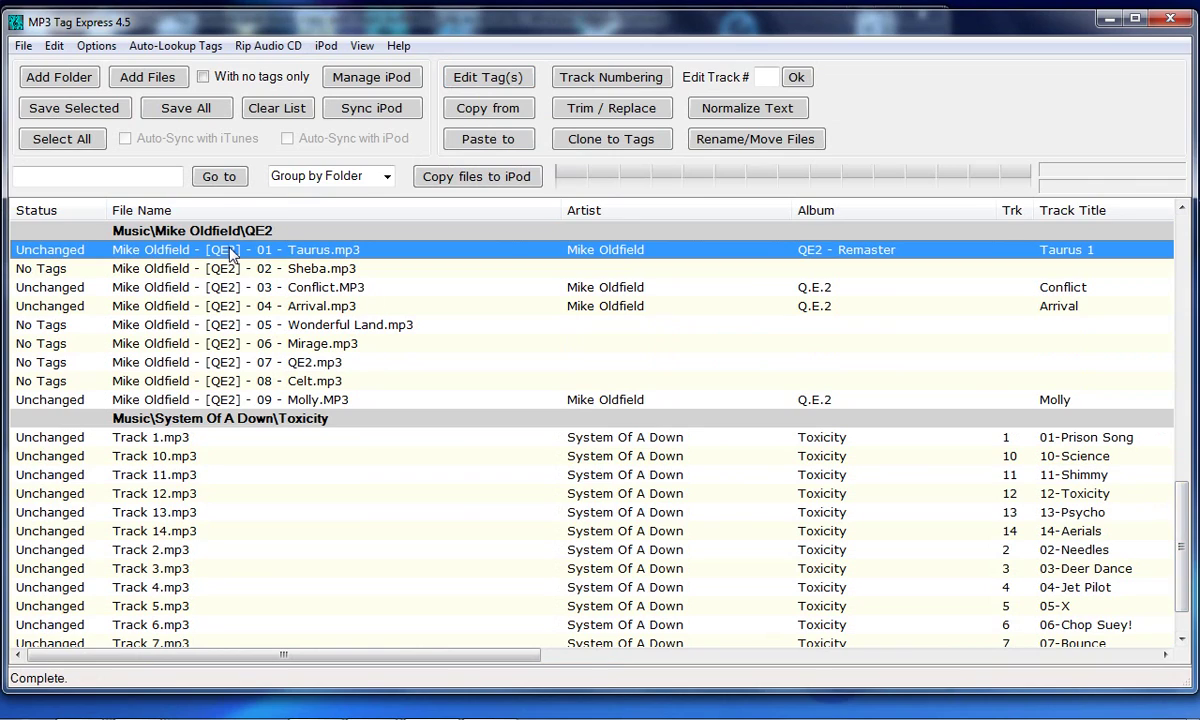
shift+click(296, 400)
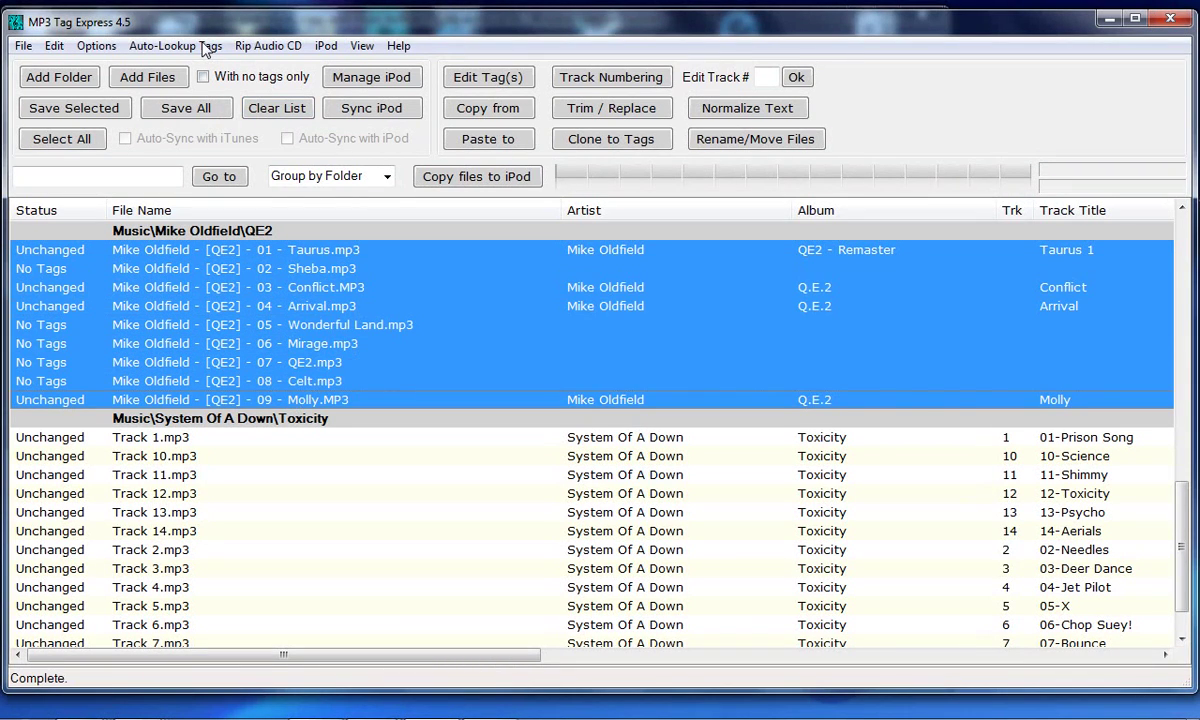
click(205, 47)
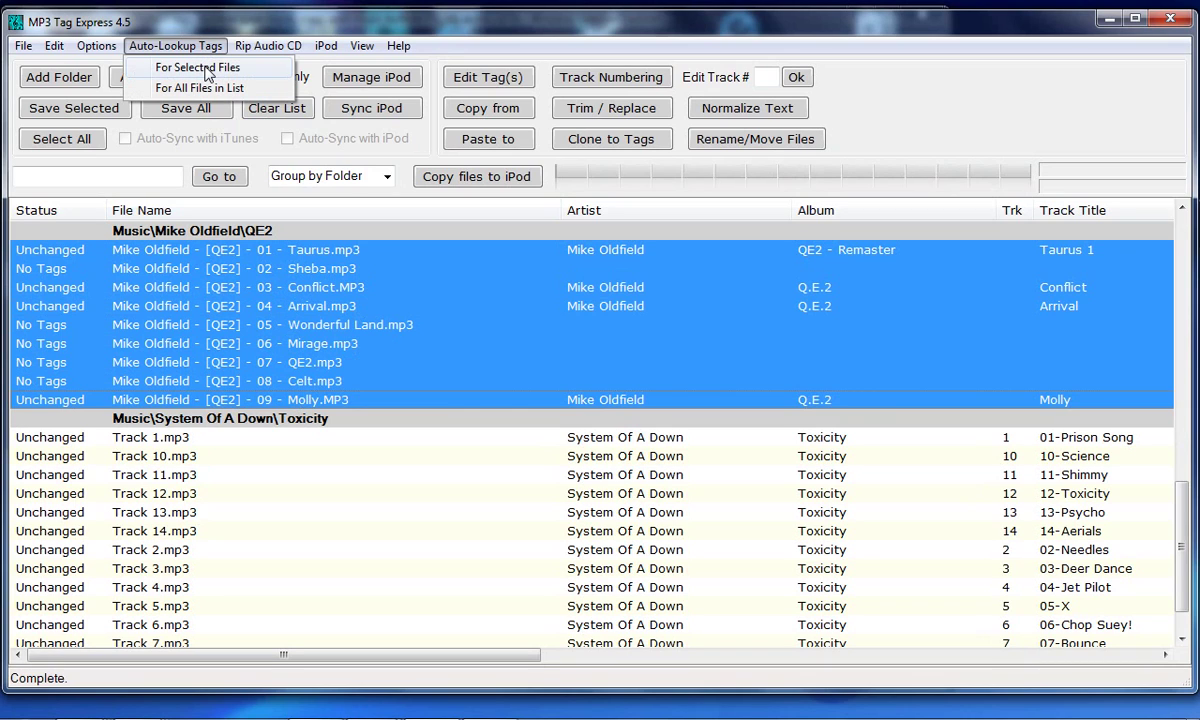
click(207, 68)
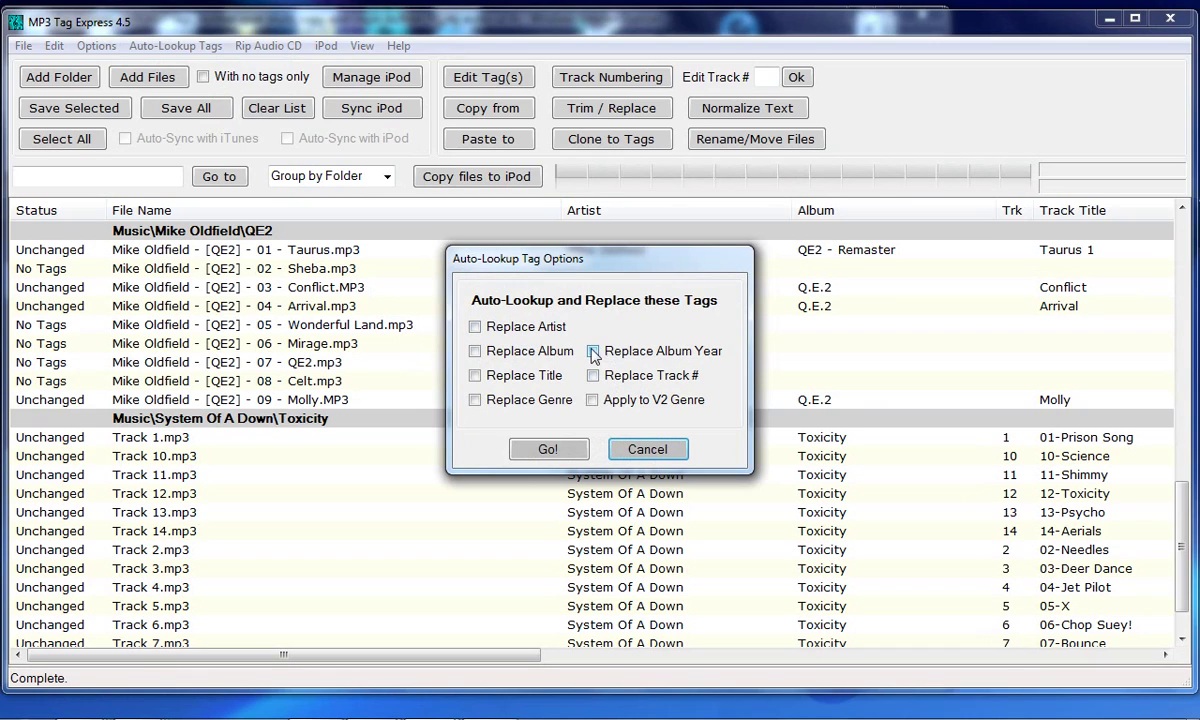
click(522, 330)
click(521, 355)
click(617, 358)
click(508, 376)
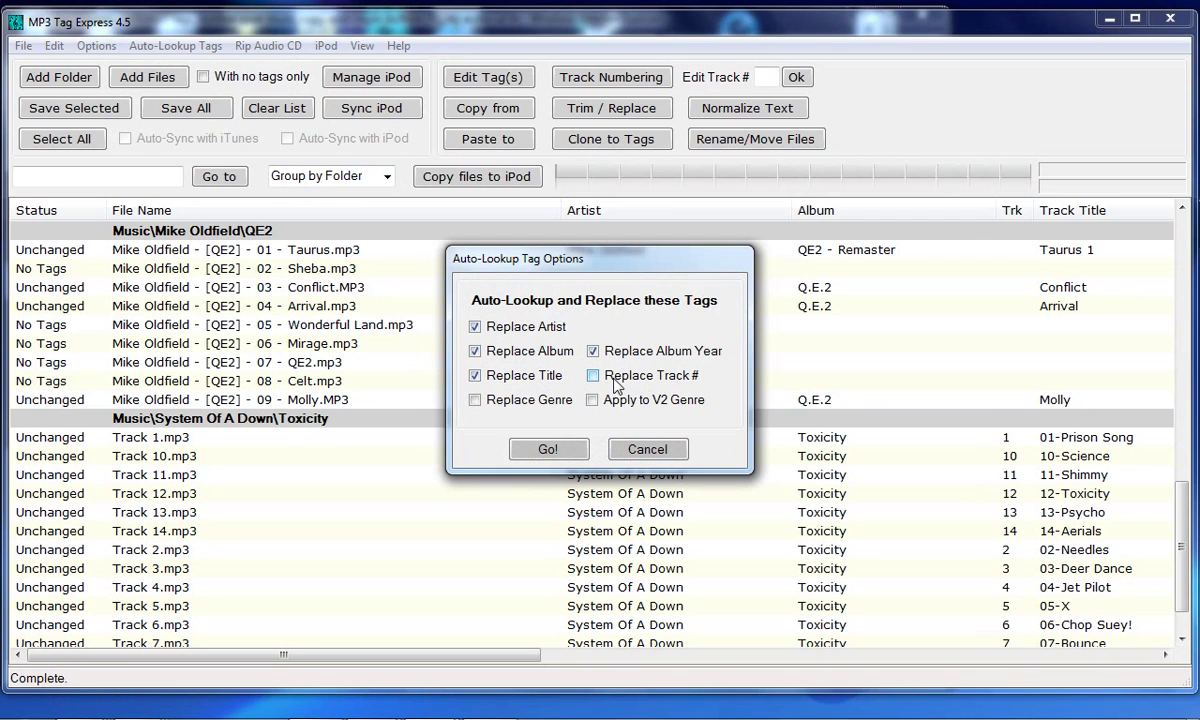
click(548, 405)
click(656, 404)
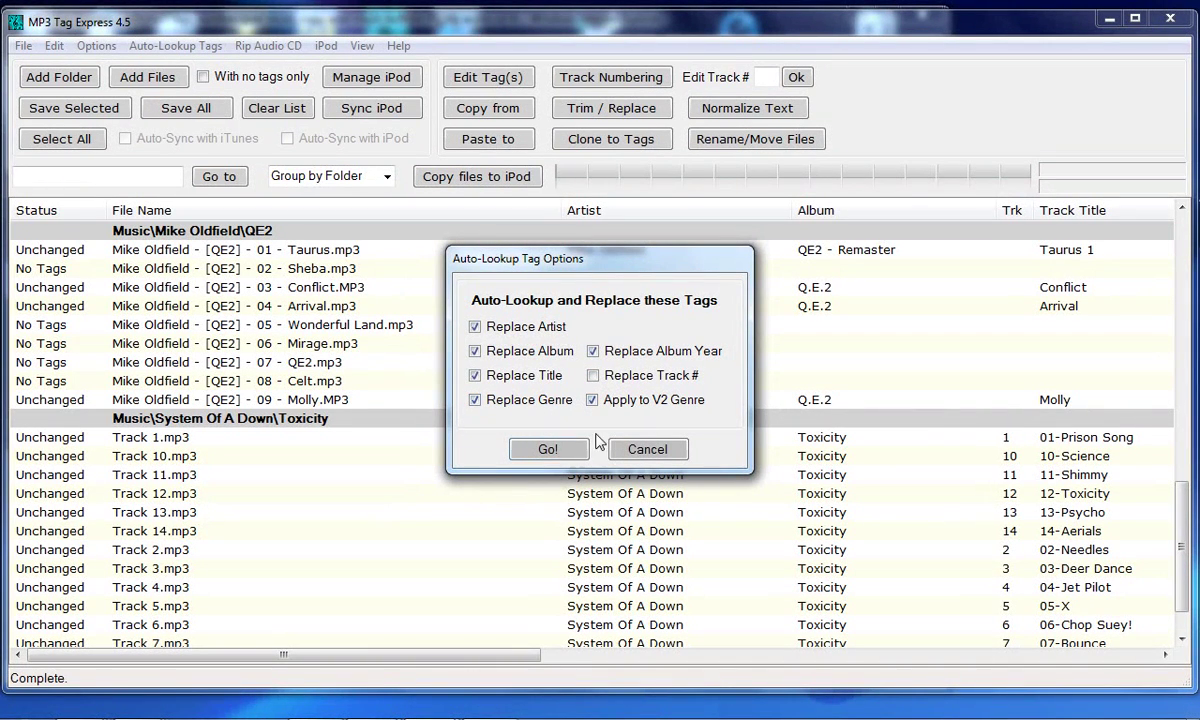
click(548, 449)
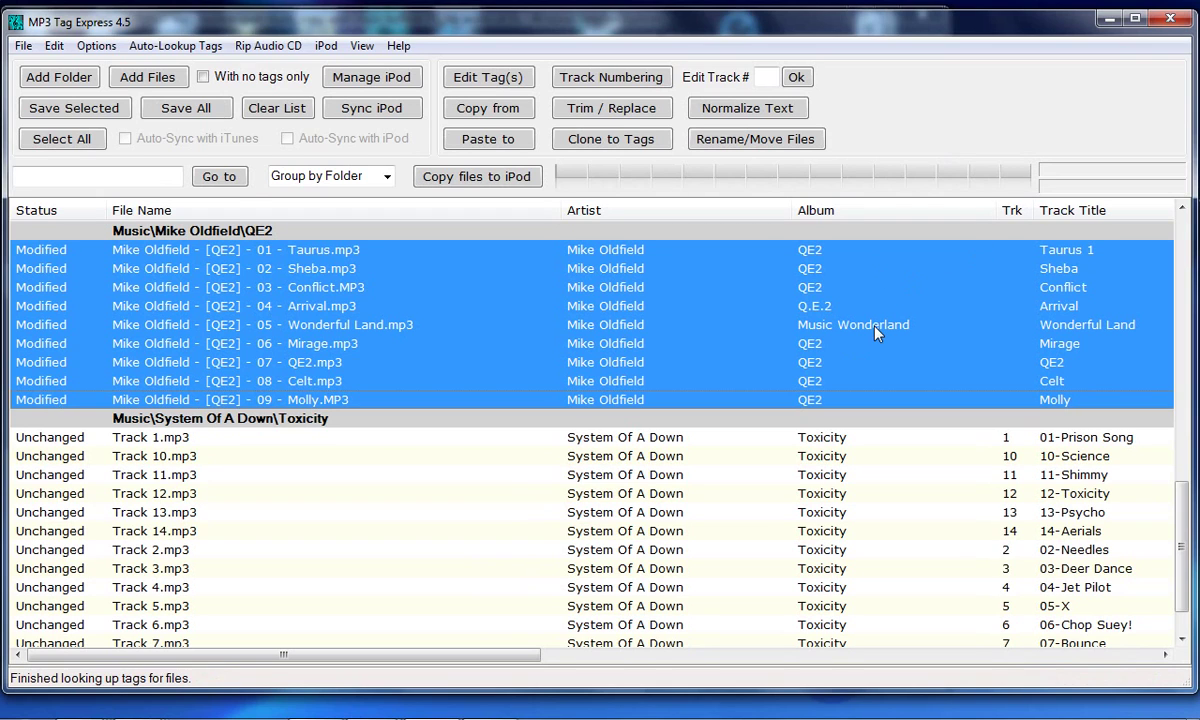
Copy album QE2 from Taurus onto the Arrival and Wonderful Land tracks
click(775, 304)
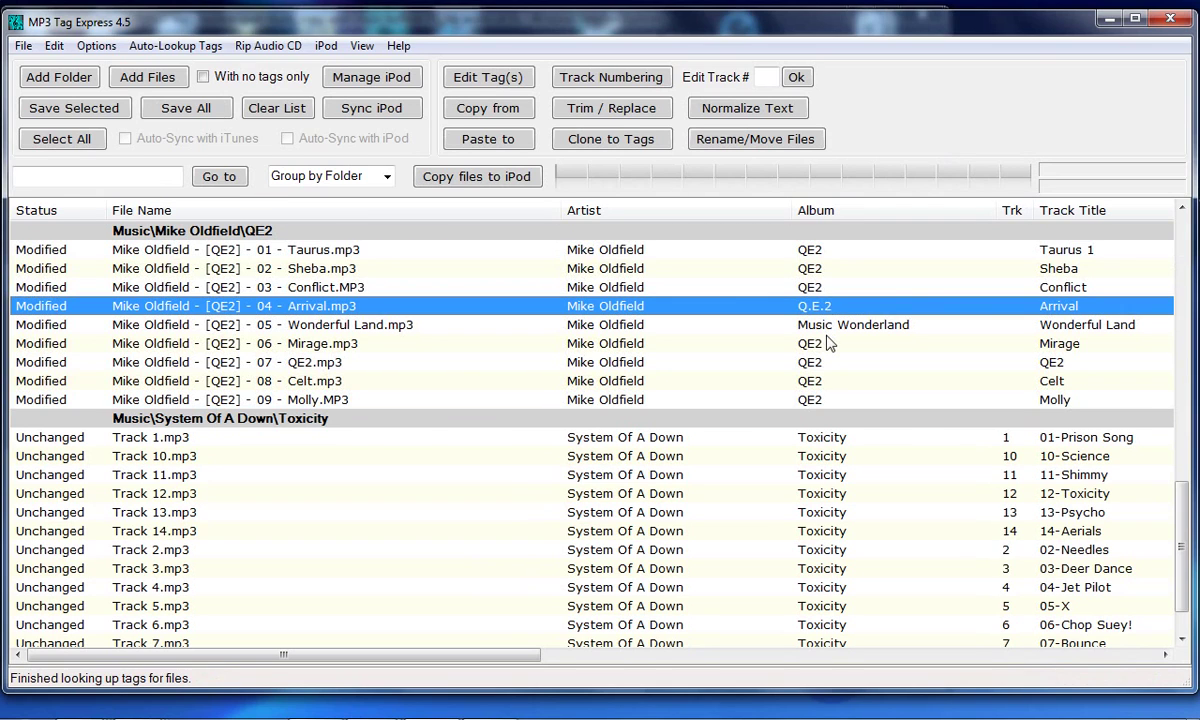
click(830, 252)
click(512, 110)
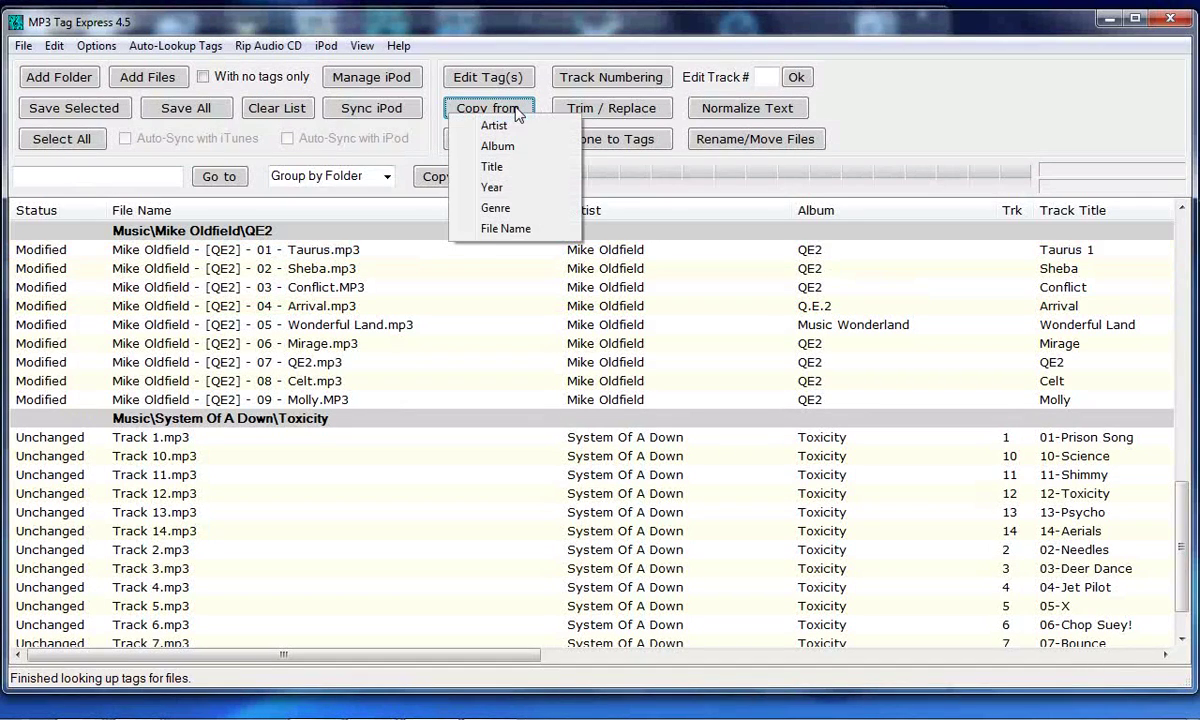
click(497, 146)
click(795, 304)
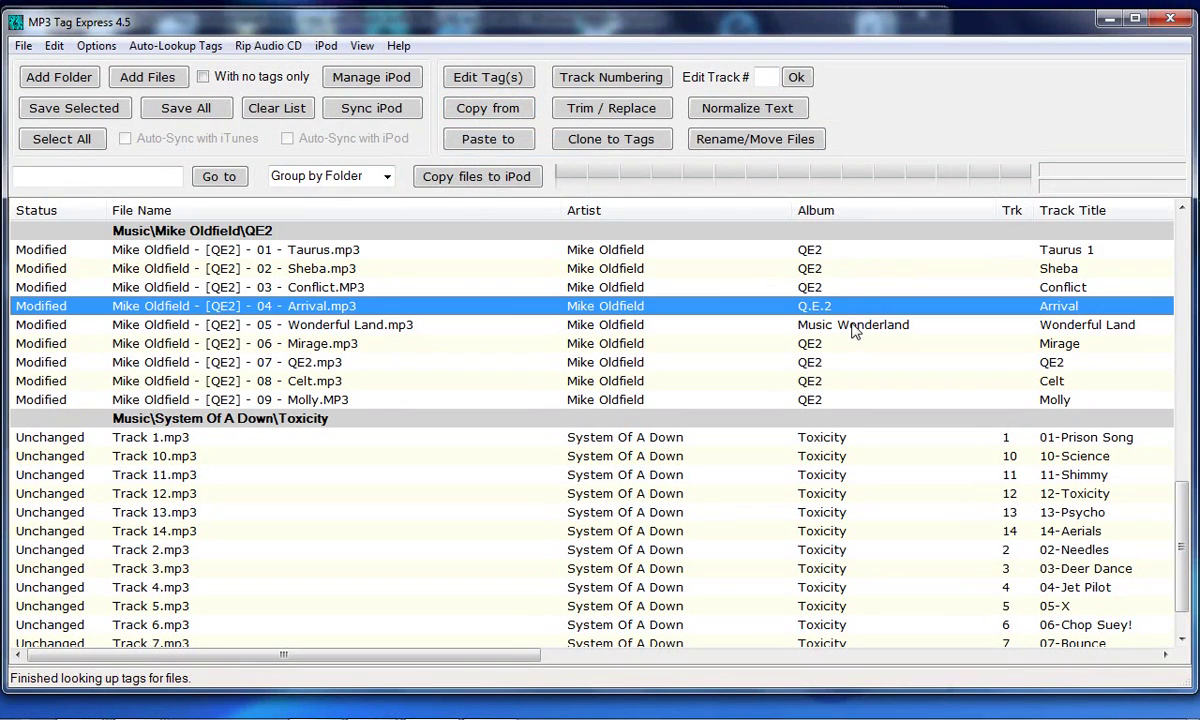
shift+click(855, 330)
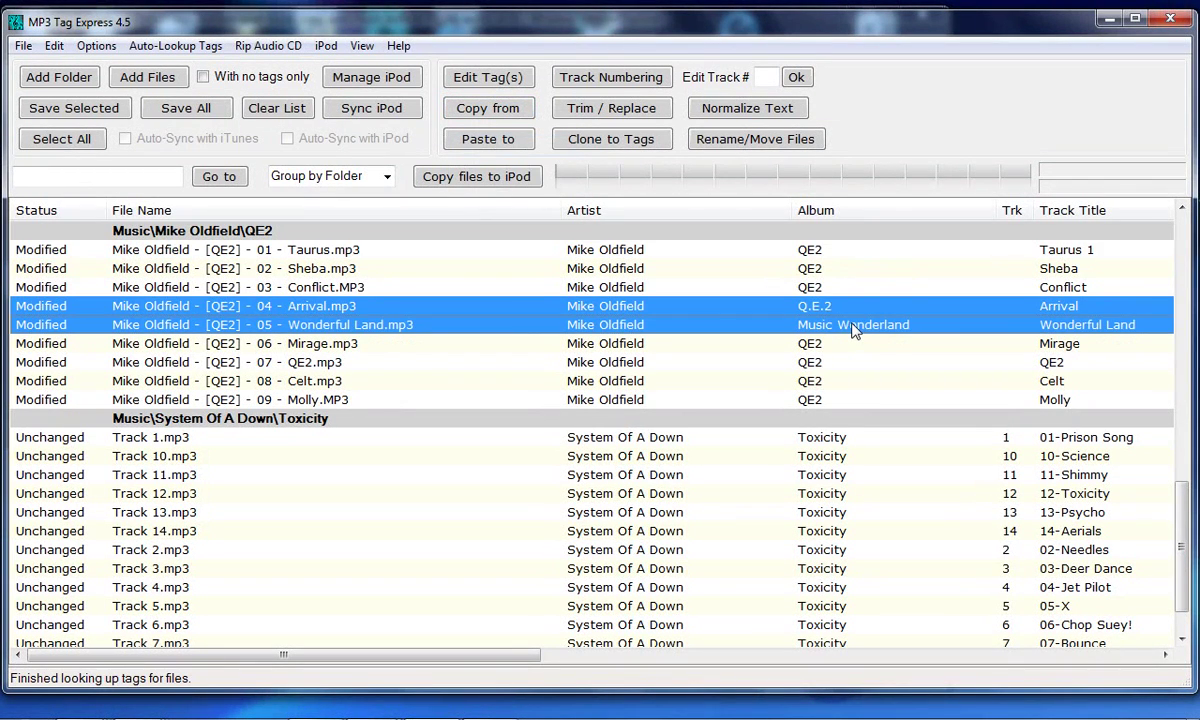
click(508, 143)
click(484, 178)
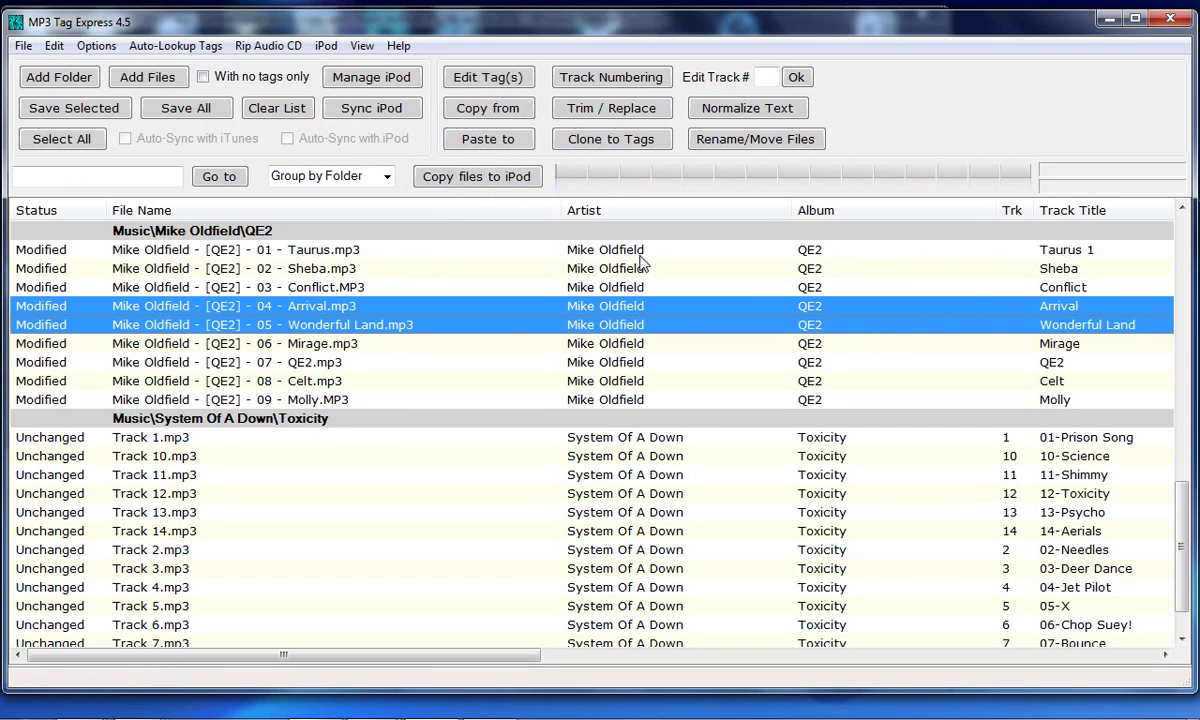
Renumber the nine QE2 tracks 1–9 and prefix each title with its number, e.g. 01-Taurus 1
click(604, 248)
shift+click(642, 396)
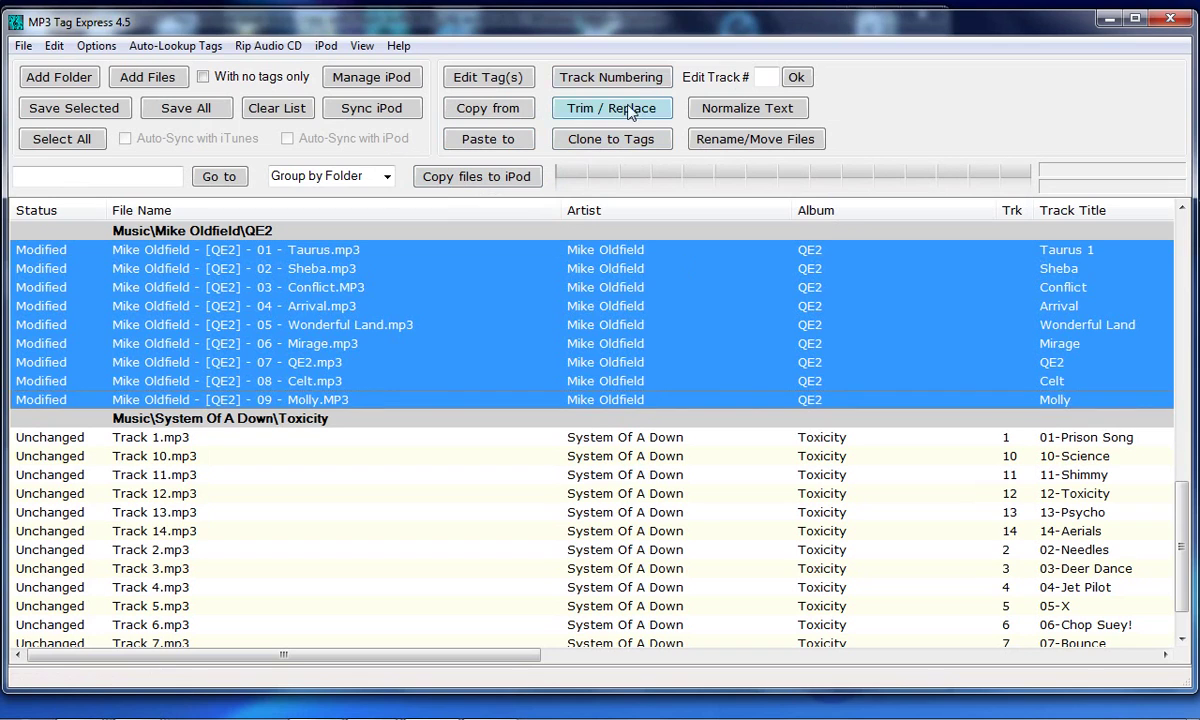
click(630, 86)
click(634, 96)
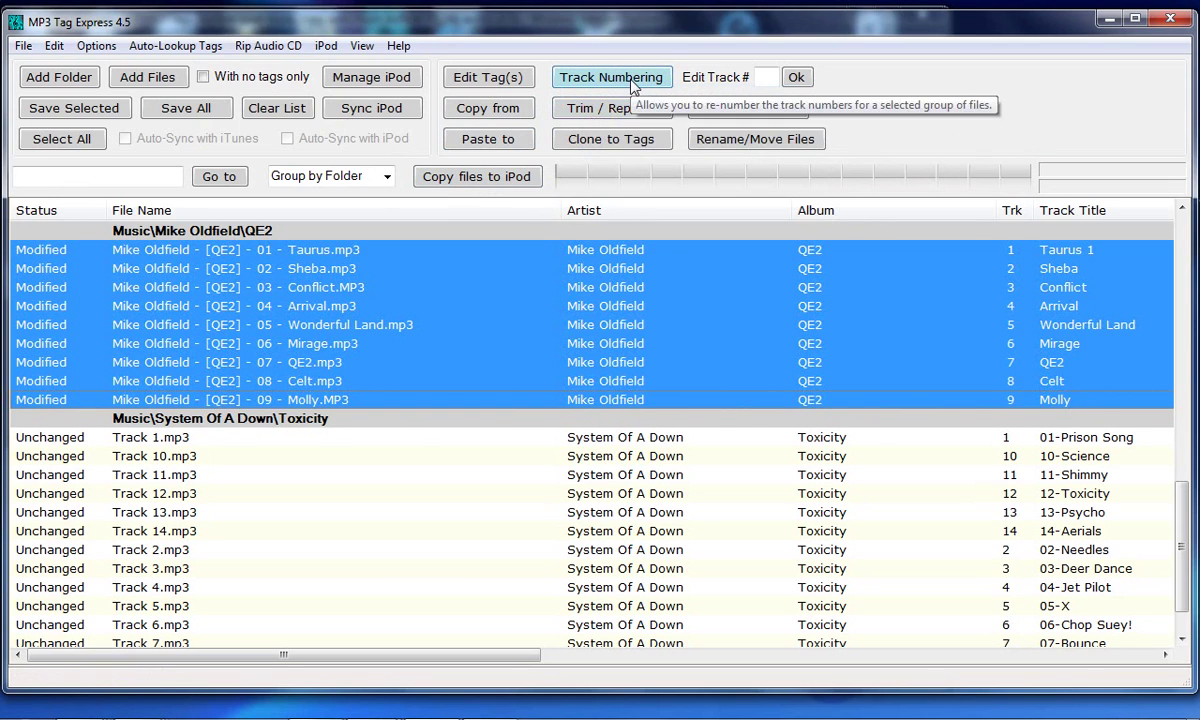
click(611, 77)
click(636, 116)
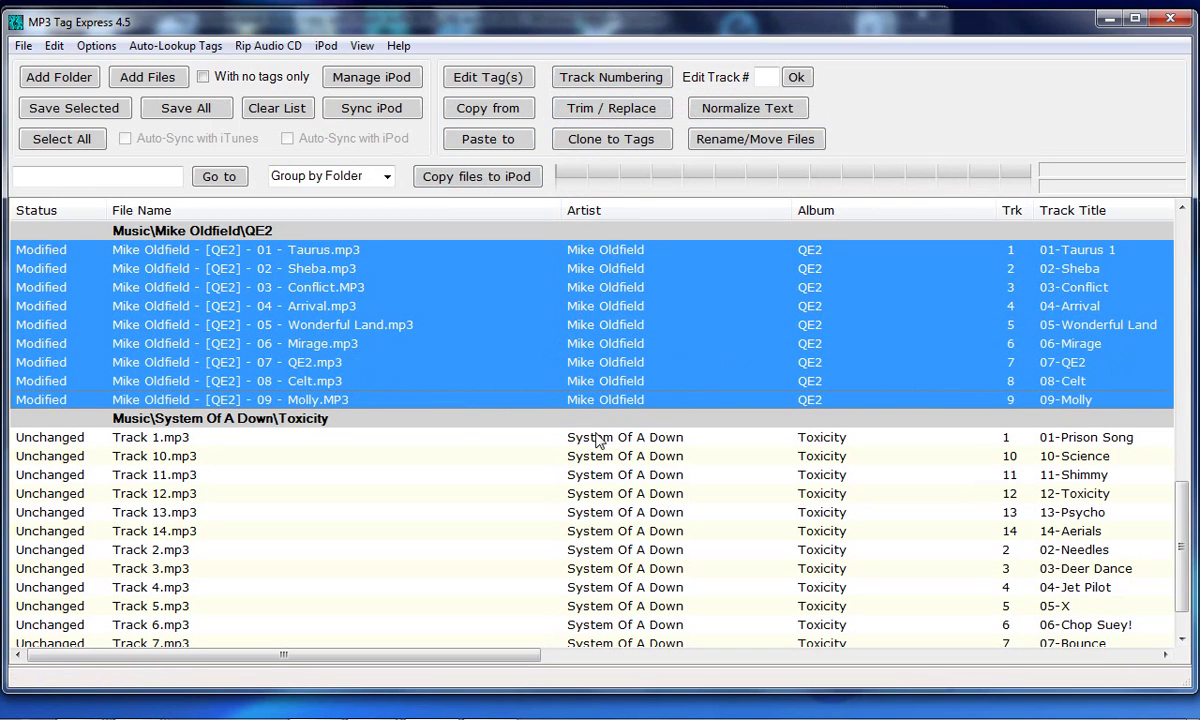
click(316, 246)
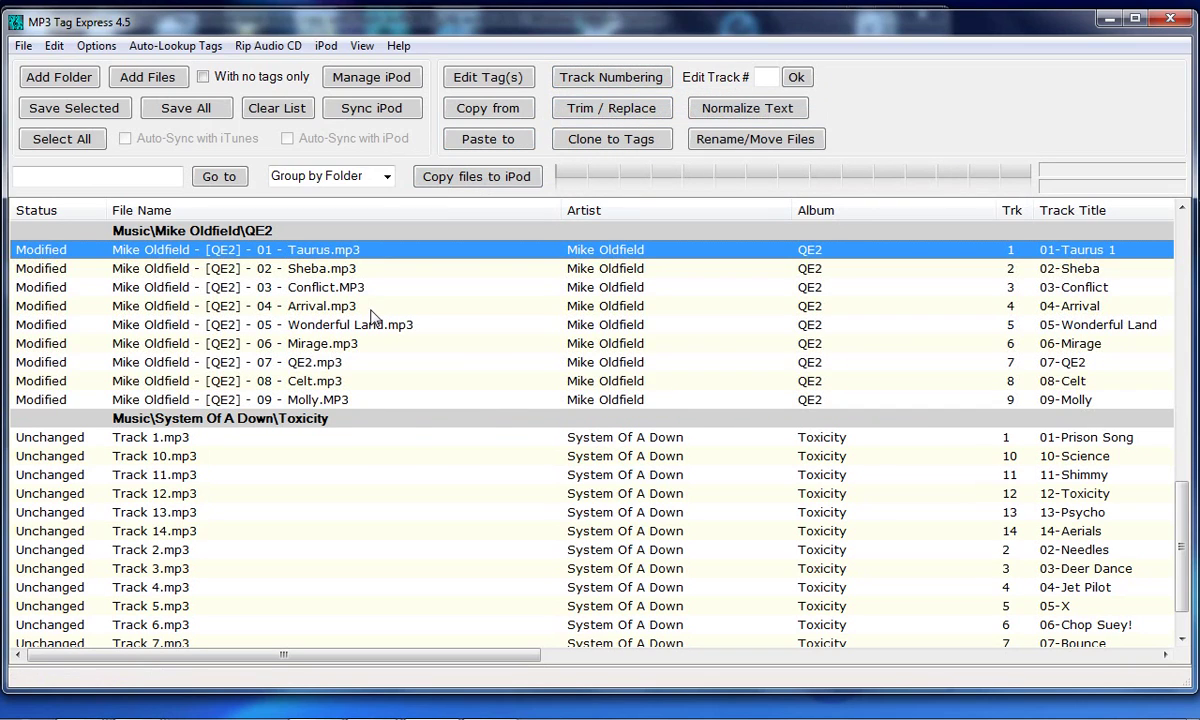
Strip the [ ] brackets from the nine QE2 file names, leaving title tags untouched
shift+click(278, 400)
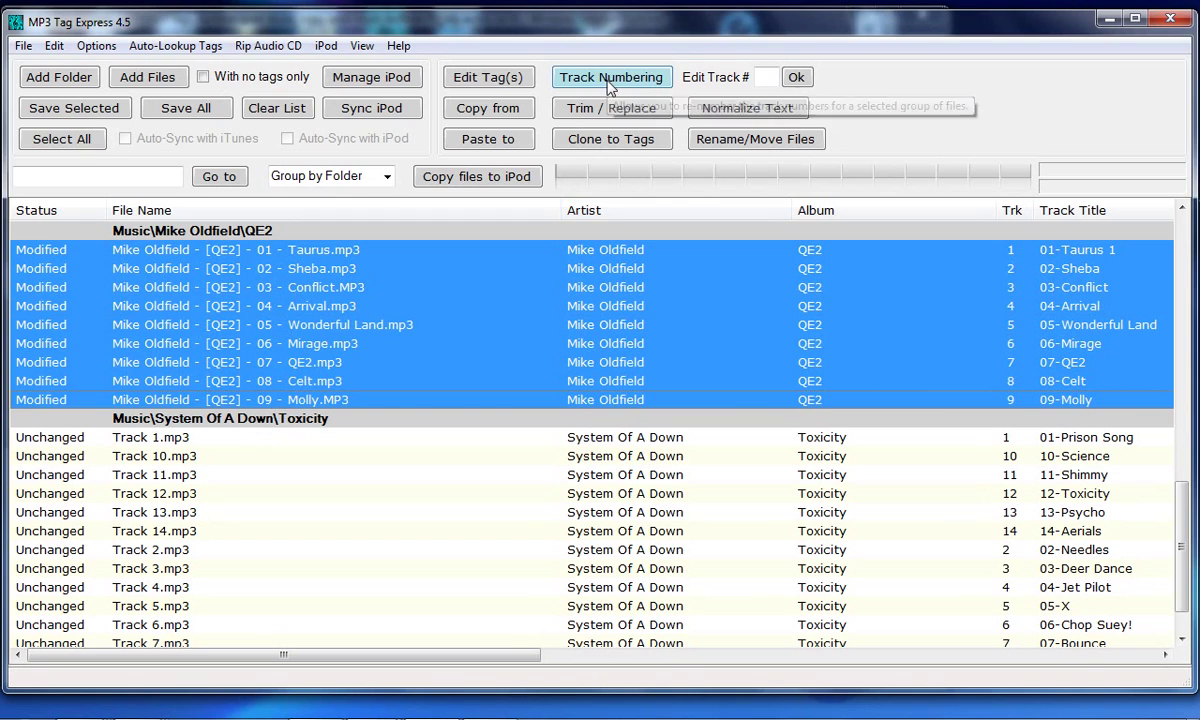
click(614, 115)
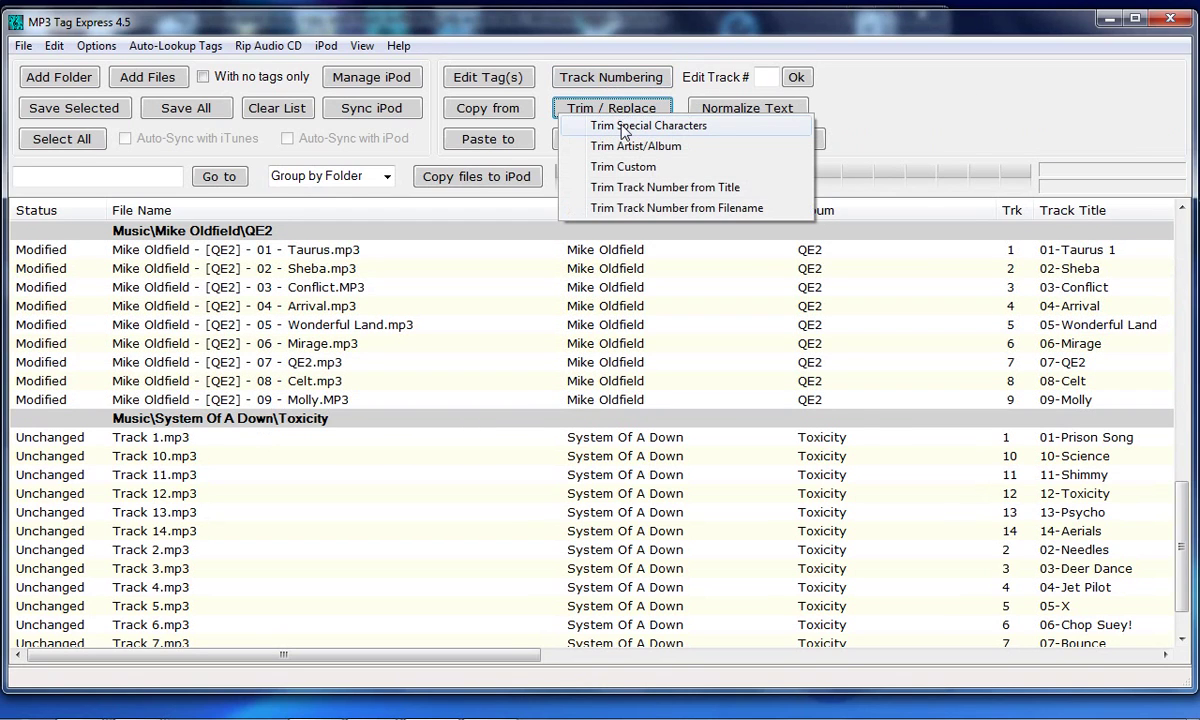
click(622, 127)
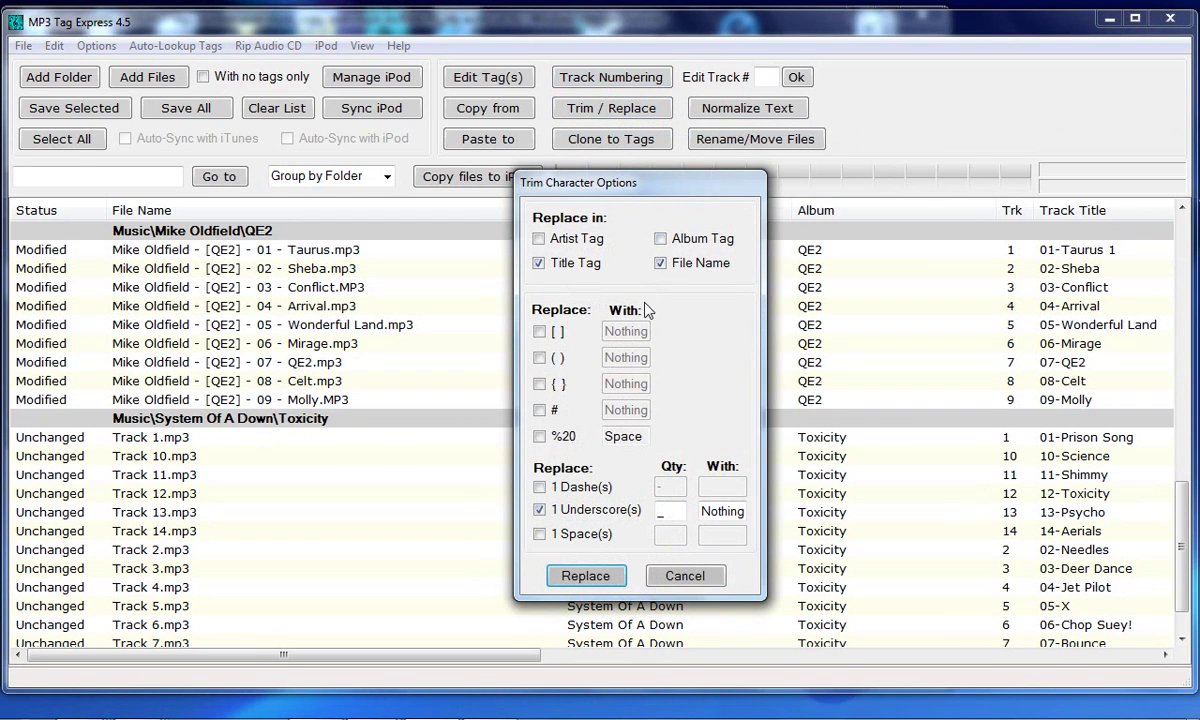
click(539, 331)
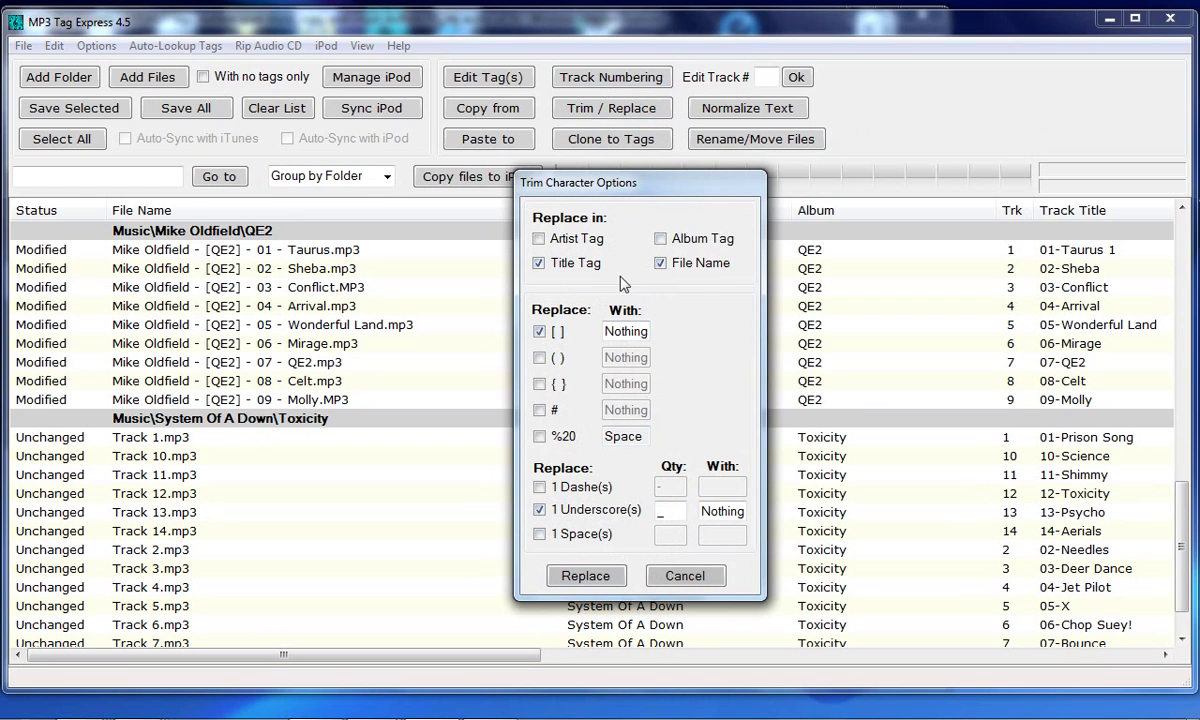
click(563, 259)
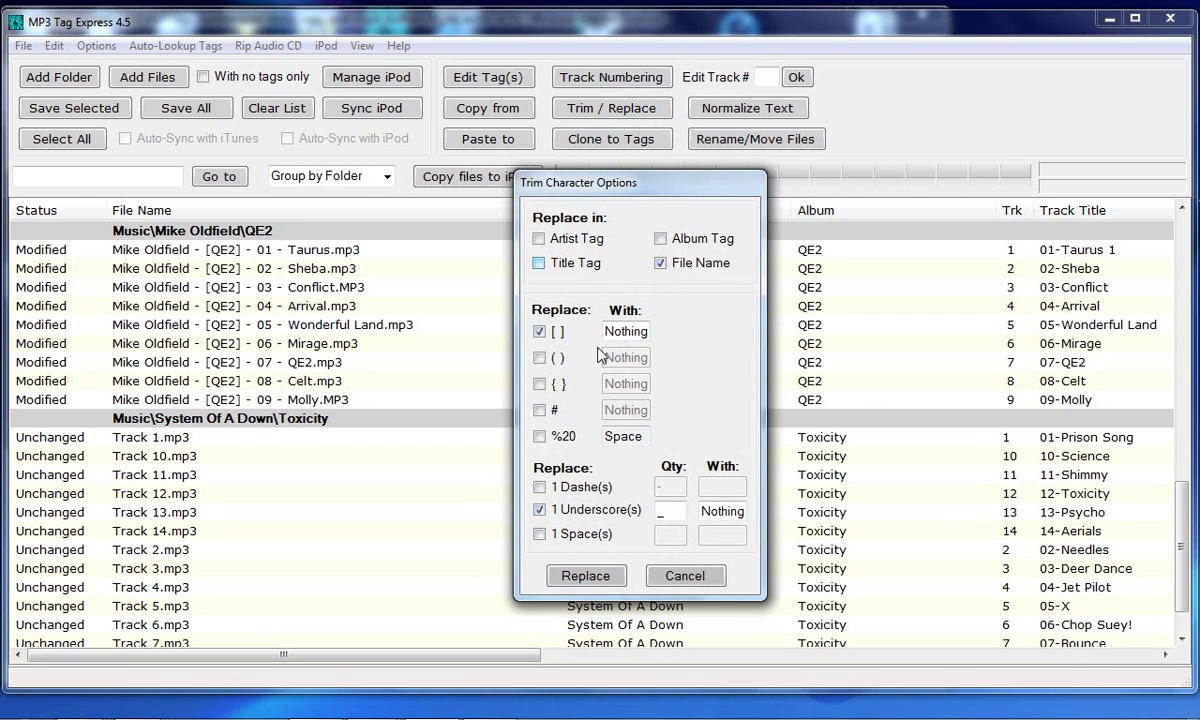
click(586, 578)
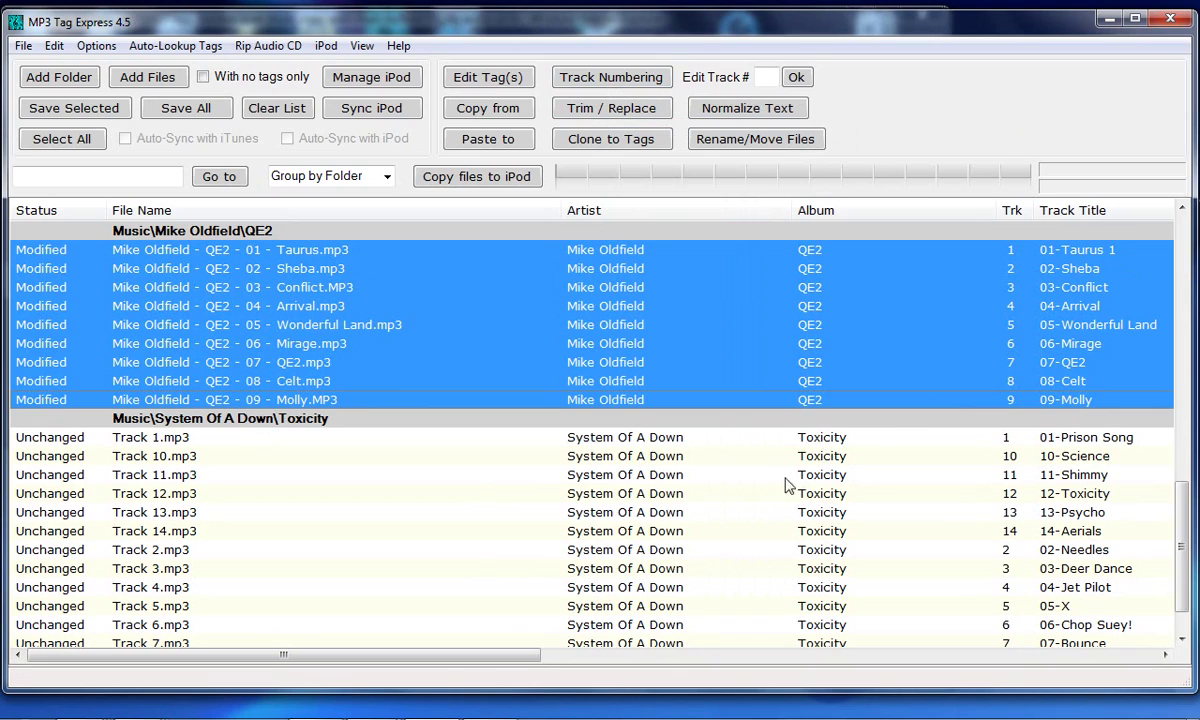
Save the QE2 tags, then rename all 14 Toxicity files to match their numbered title tags
click(68, 110)
click(621, 443)
scroll(622, 453, down, 1)
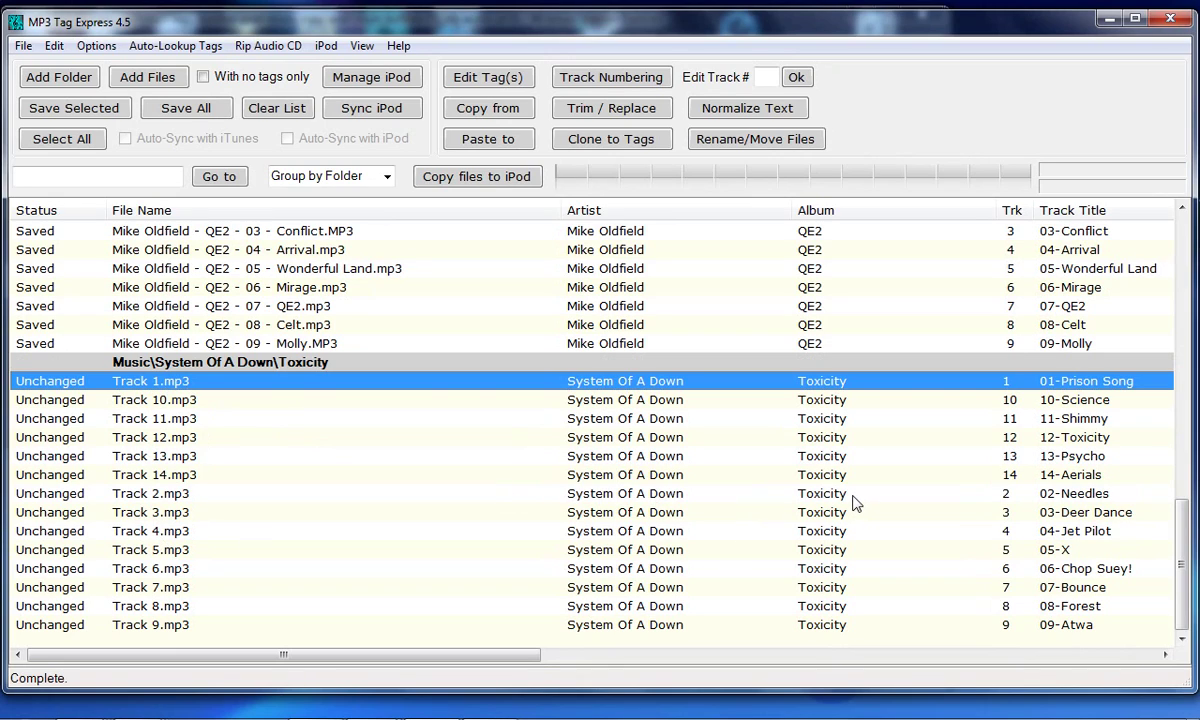
shift+click(648, 627)
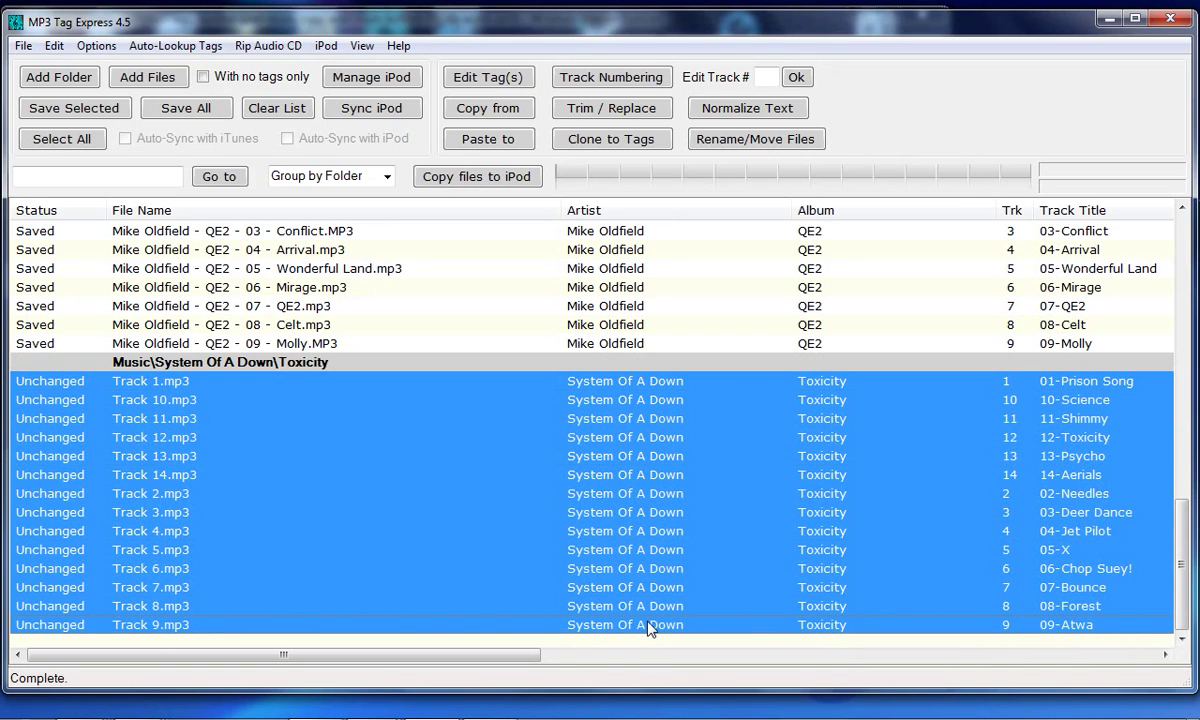
click(780, 145)
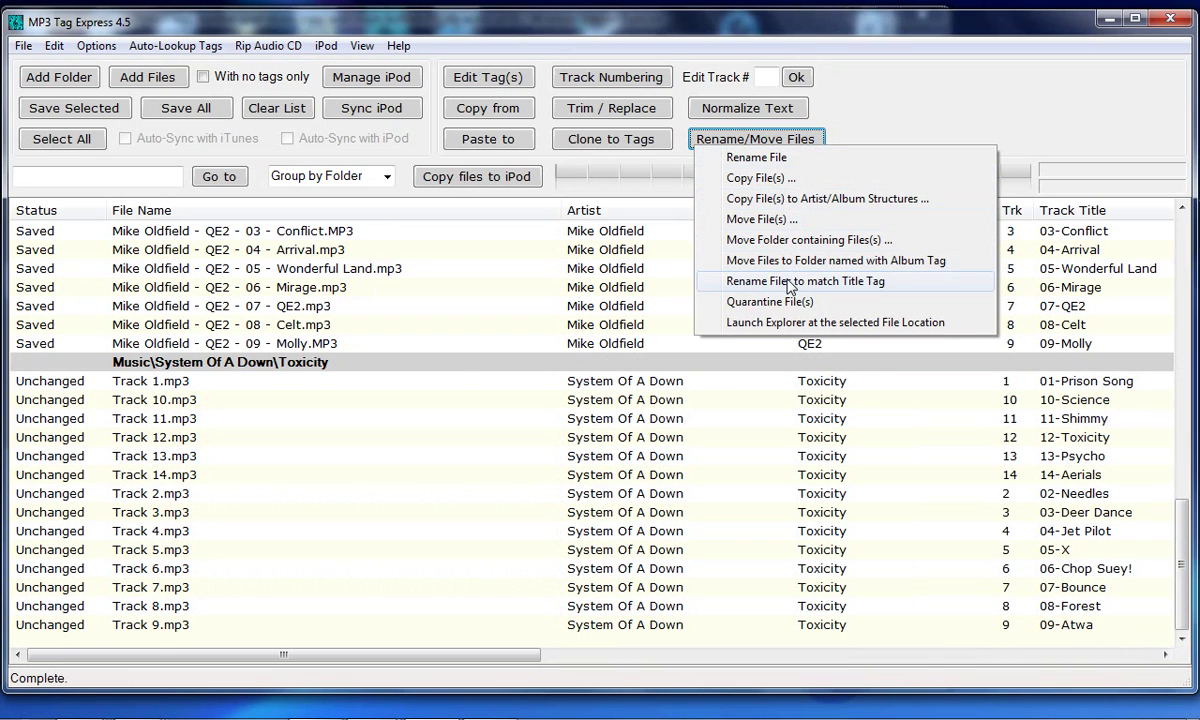
click(790, 283)
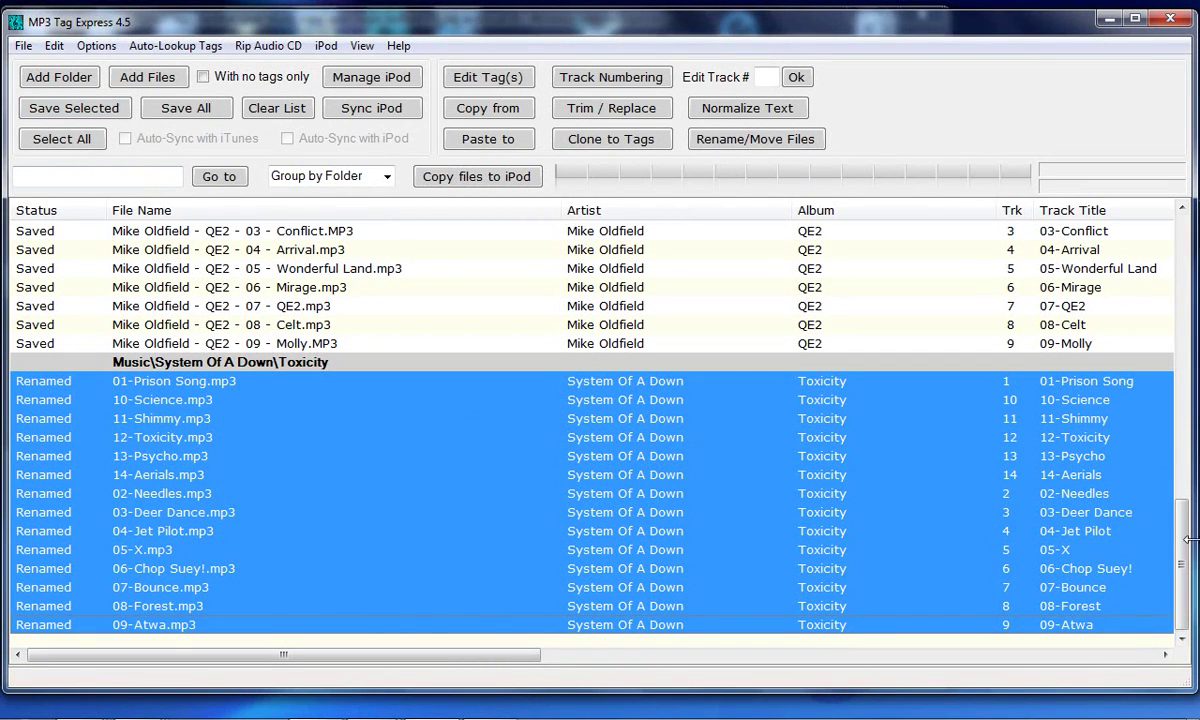
scroll(1115, 505, up, 10)
scroll(1105, 320, up, 6)
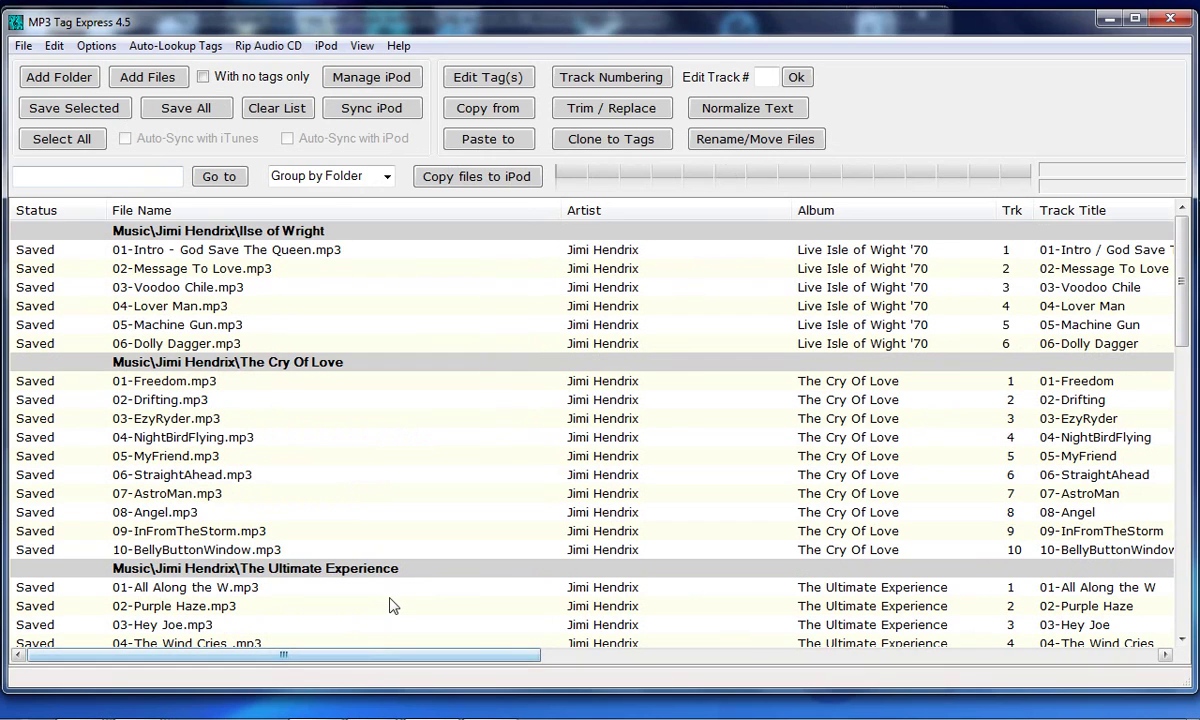
Minimize MP3 Tag Express to reveal its website in Internet Explorer
click(1106, 20)
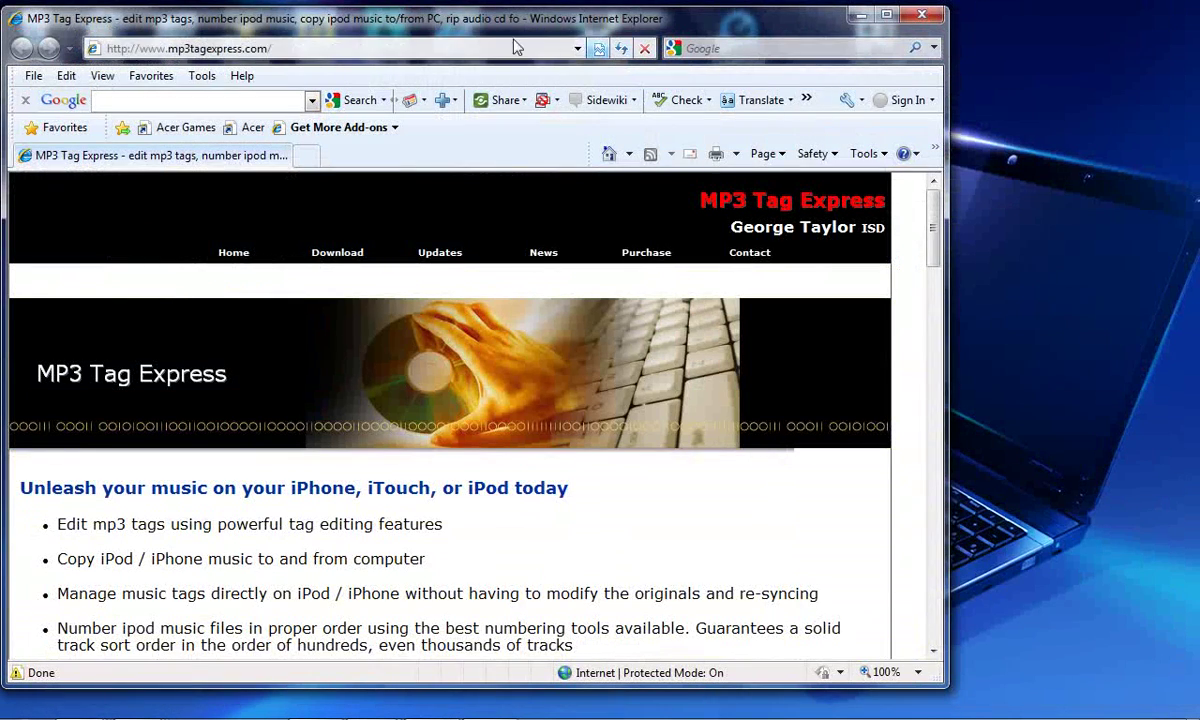